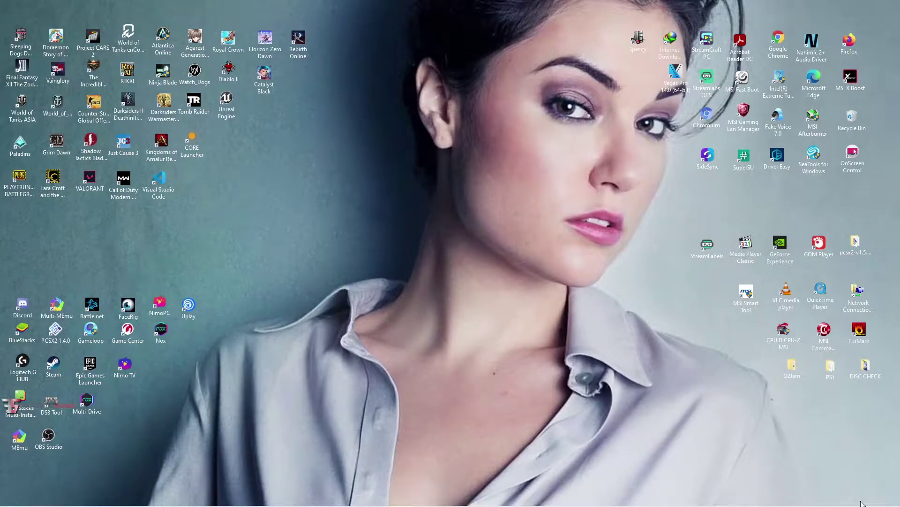
- Open the Epic Games Launcher from the system tray, check the engine versions, then close it
{"action": "left_click", "coordinate": [837, 497]}
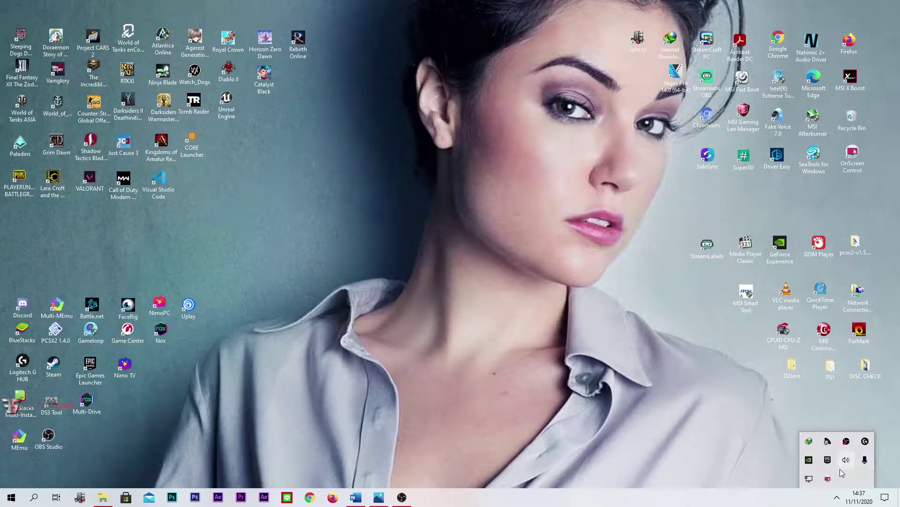
{"action": "left_click", "coordinate": [828, 460]}
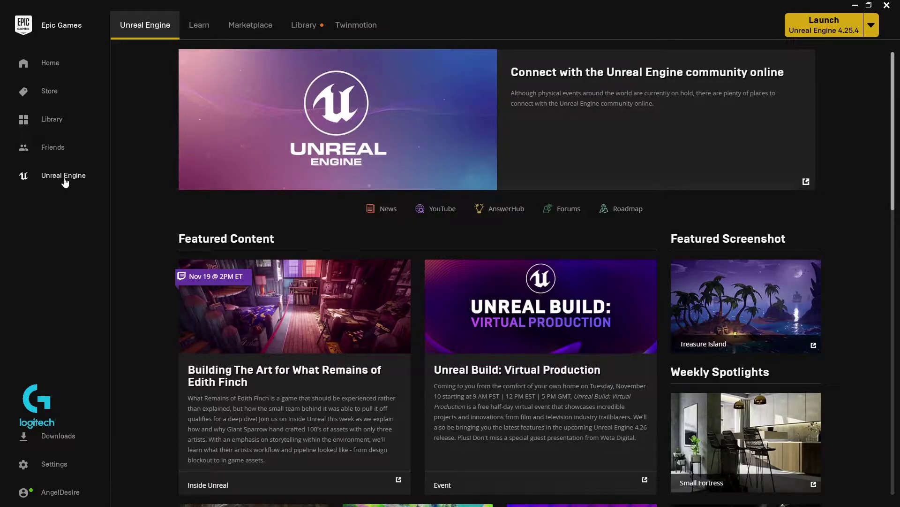
{"action": "left_click", "coordinate": [871, 29]}
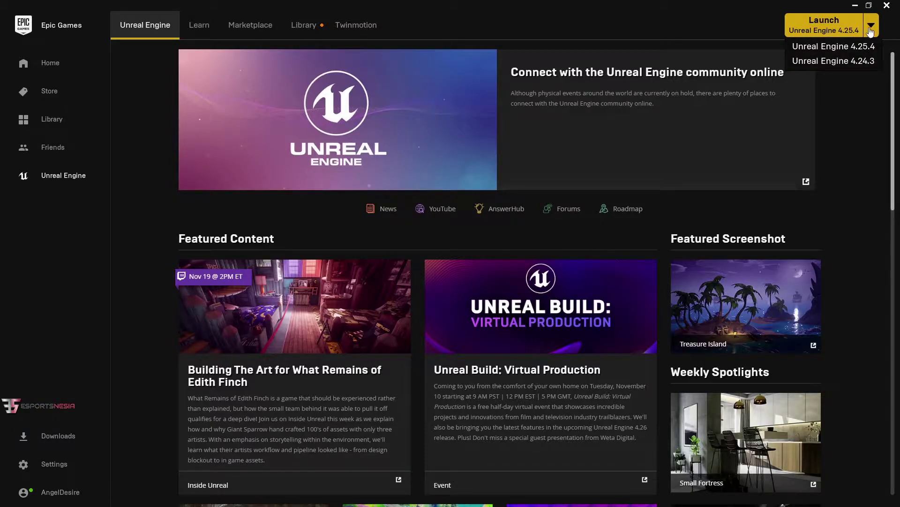
{"action": "left_click", "coordinate": [871, 30]}
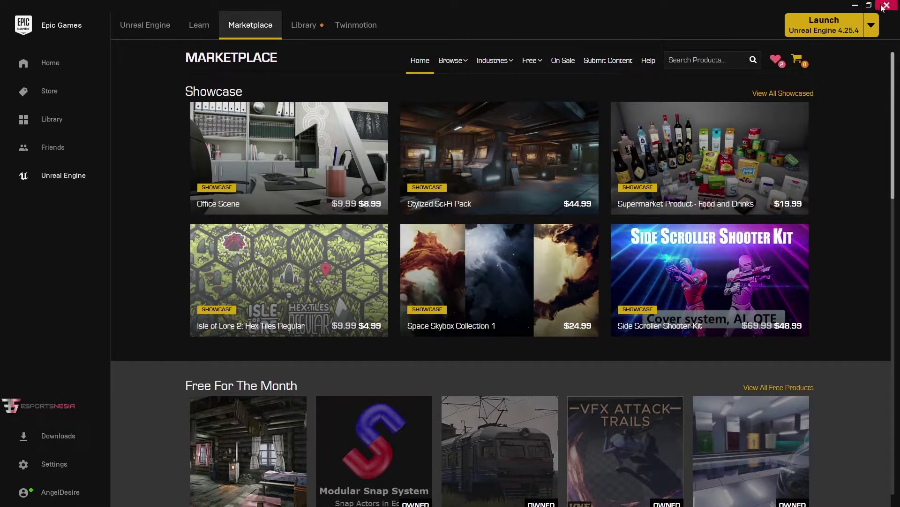
{"action": "left_click", "coordinate": [888, 7]}
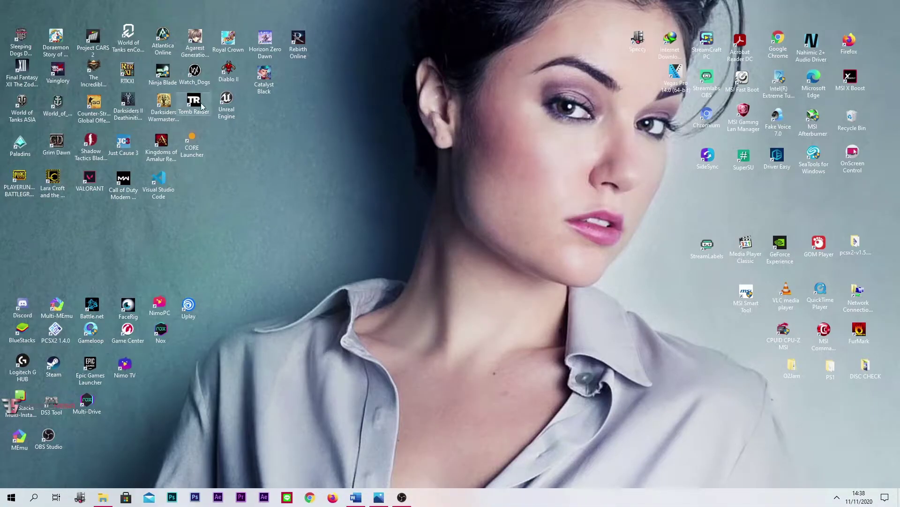
- Start Unreal Engine and choose the Third Person games template with Blueprint and Desktop/Console
{"action": "double_click", "coordinate": [226, 117]}
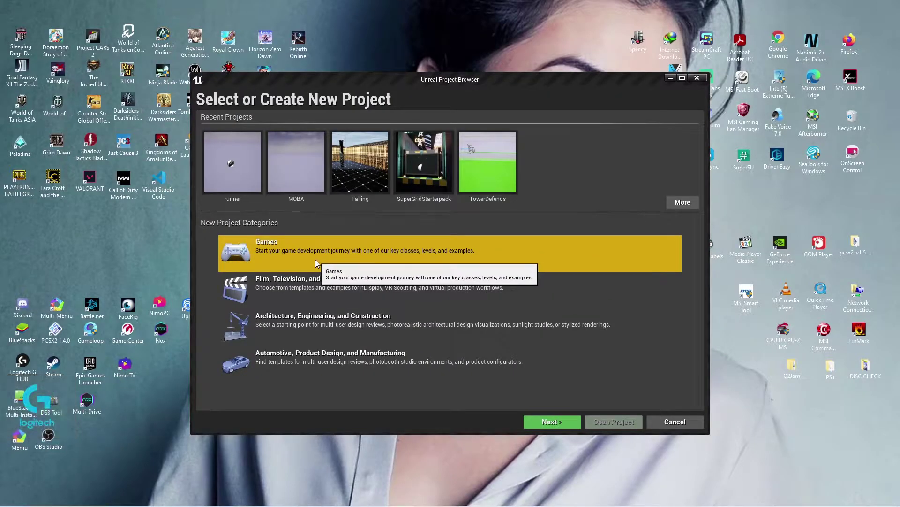
{"action": "left_click", "coordinate": [536, 424]}
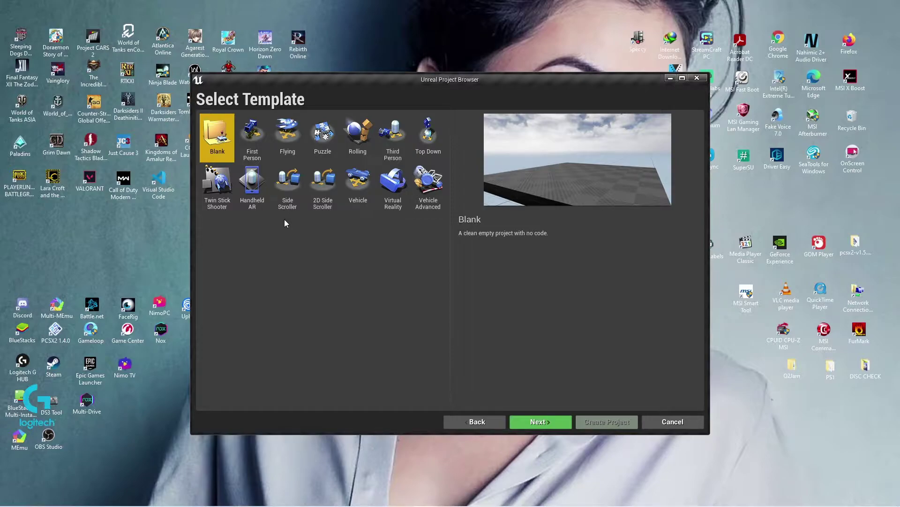
{"action": "left_click", "coordinate": [402, 148]}
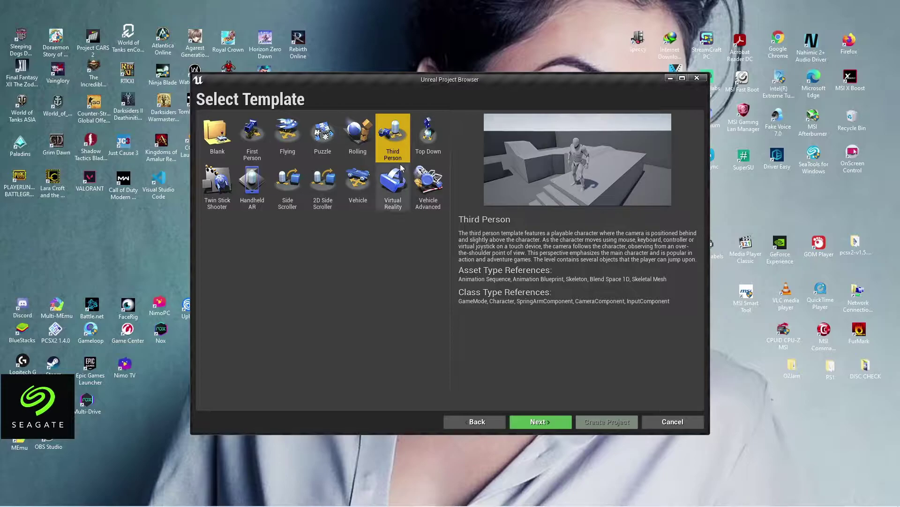
{"action": "left_click", "coordinate": [529, 428]}
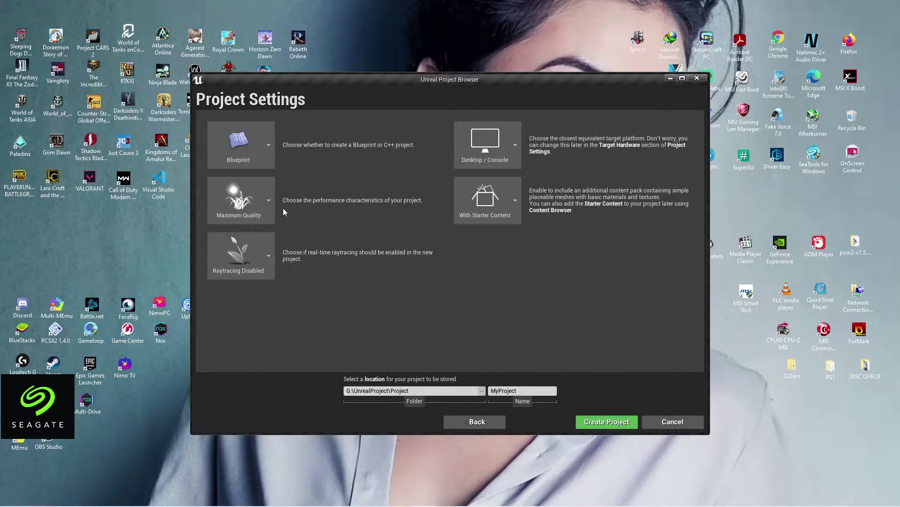
{"action": "left_click", "coordinate": [516, 149]}
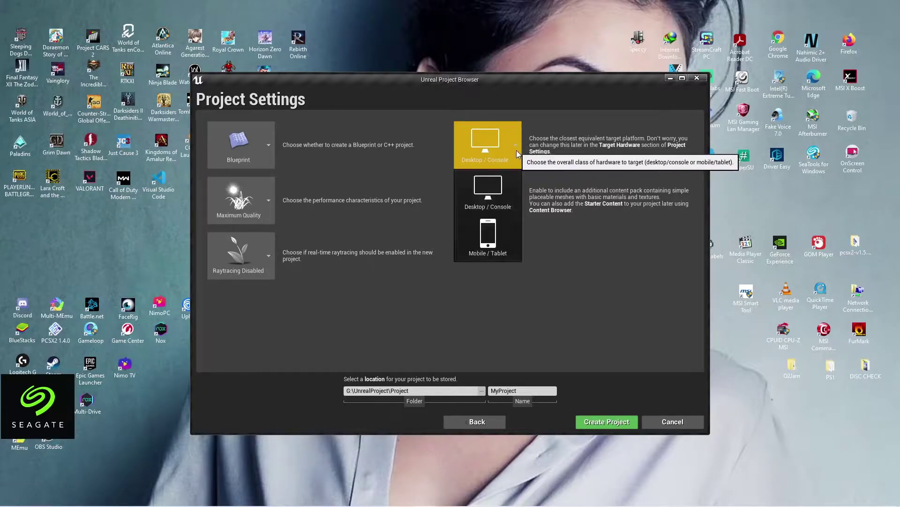
{"action": "left_click", "coordinate": [498, 195]}
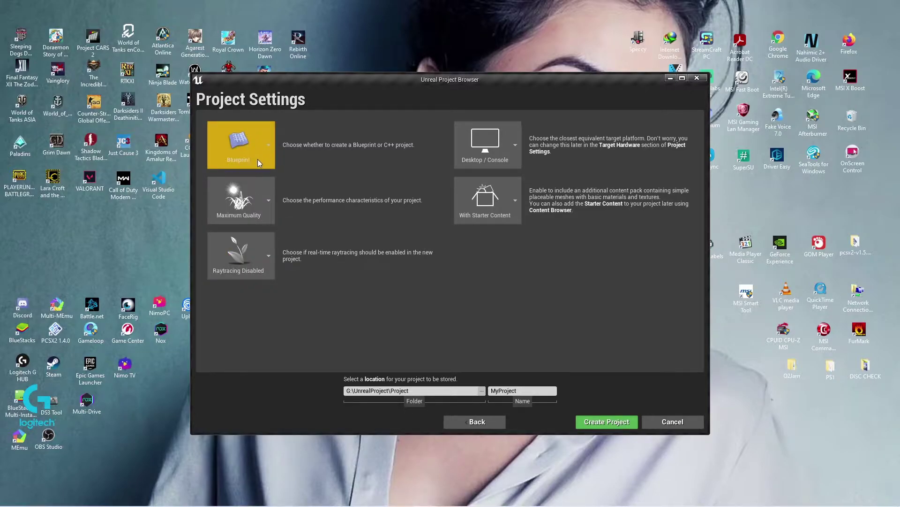
{"action": "left_click", "coordinate": [270, 147]}
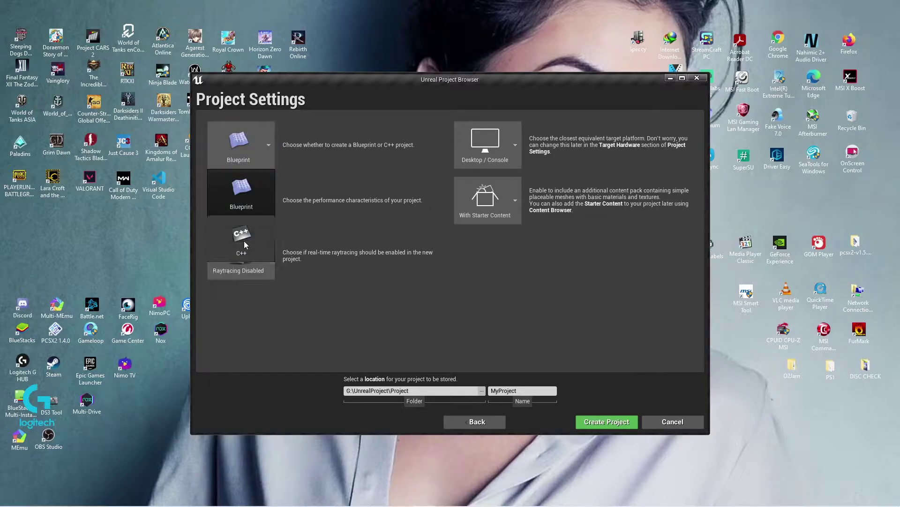
{"action": "left_click", "coordinate": [252, 145]}
- Name the project RunningMan and create it
{"action": "left_click", "coordinate": [521, 390]}
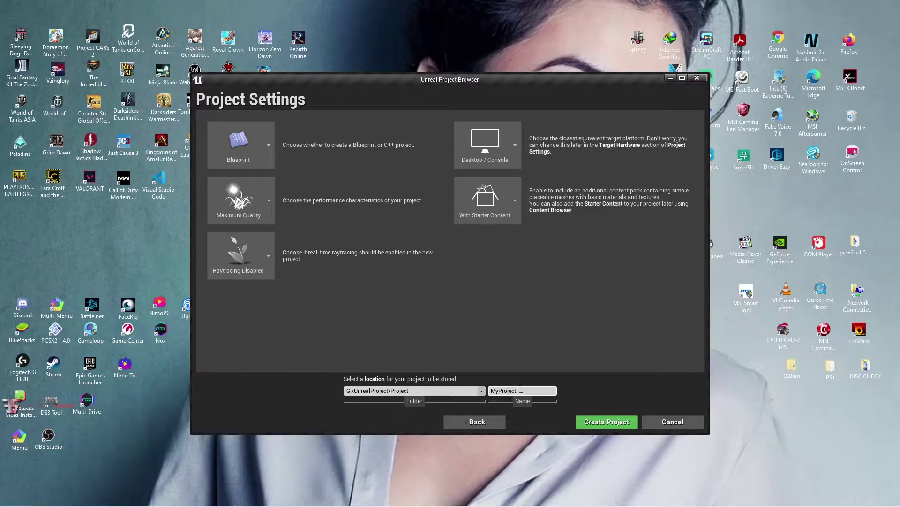
{"action": "double_click", "coordinate": [523, 390]}
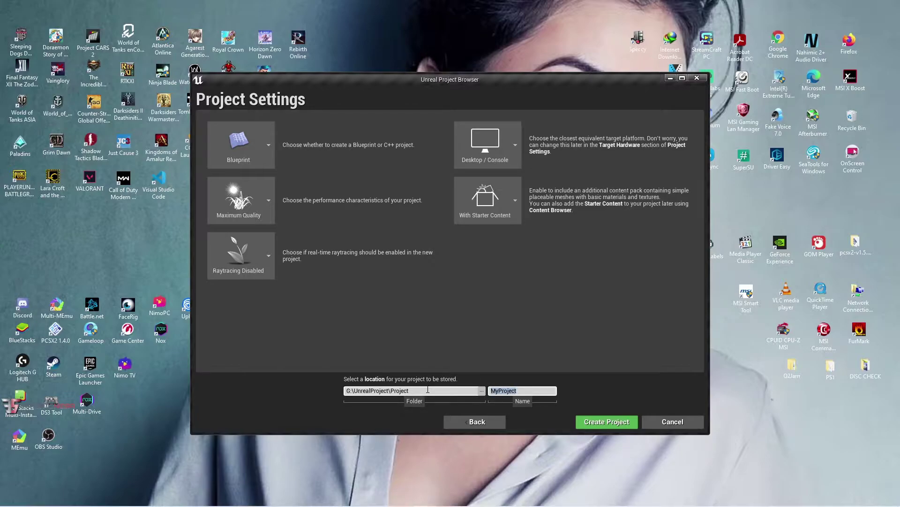
{"action": "type", "text": "RunningM"}
{"action": "type", "text": "an"}
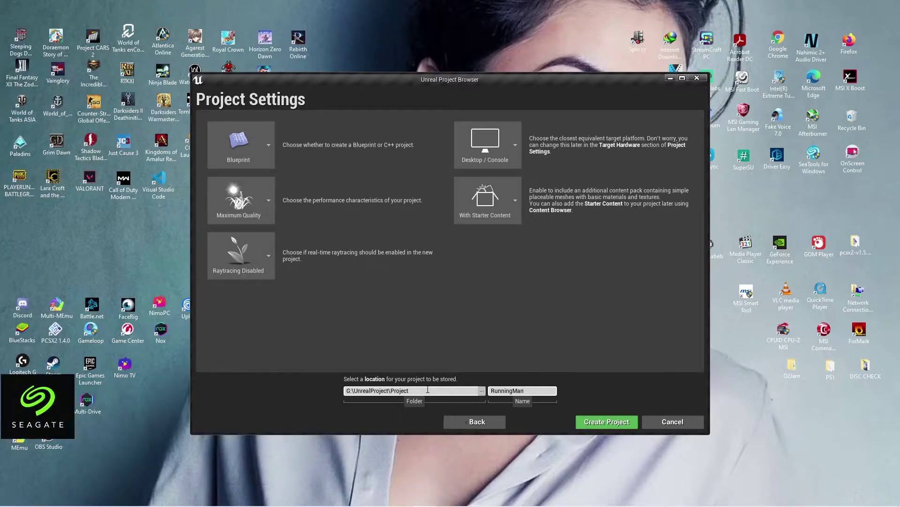
{"action": "left_click", "coordinate": [620, 422]}
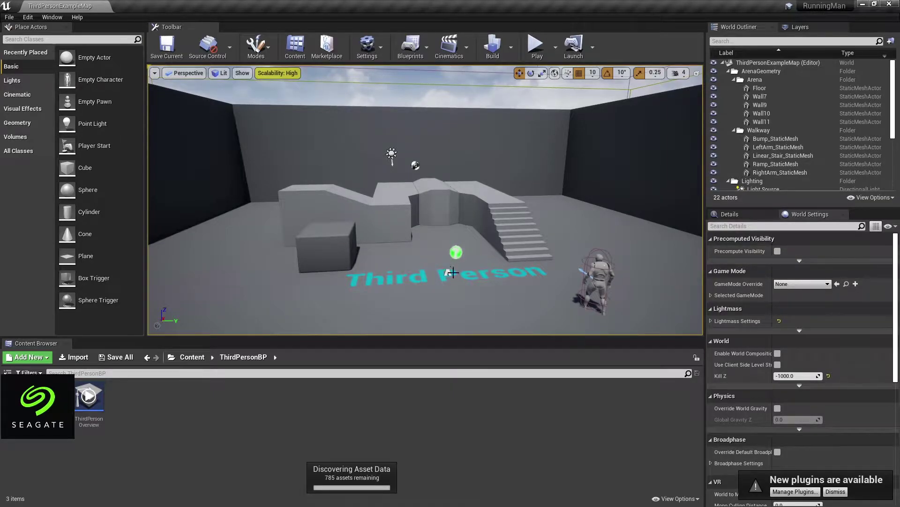
- Enable AutoSizeComments from the plugin notification's Manage Plugins, then restart the editor
{"action": "right_click_drag", "start_coordinate": [535, 273], "coordinate": [469, 253]}
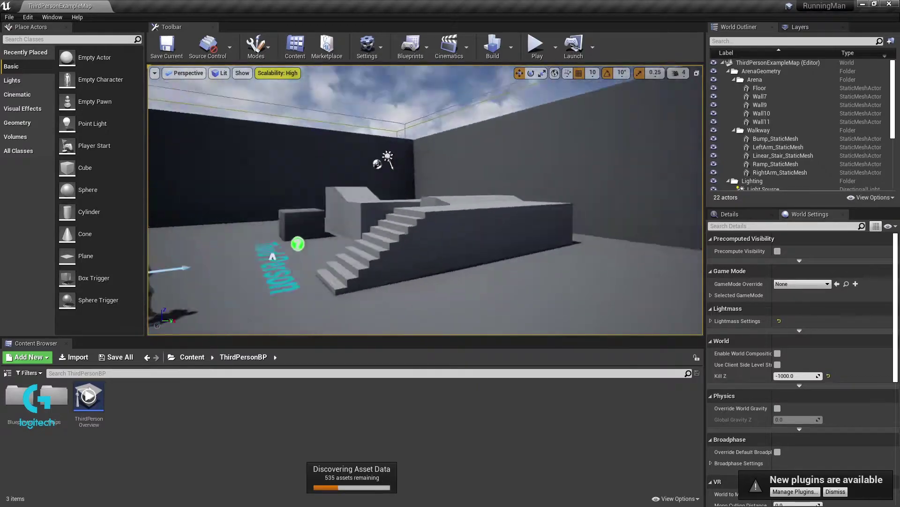
{"action": "right_click_drag", "start_coordinate": [418, 235], "coordinate": [465, 234]}
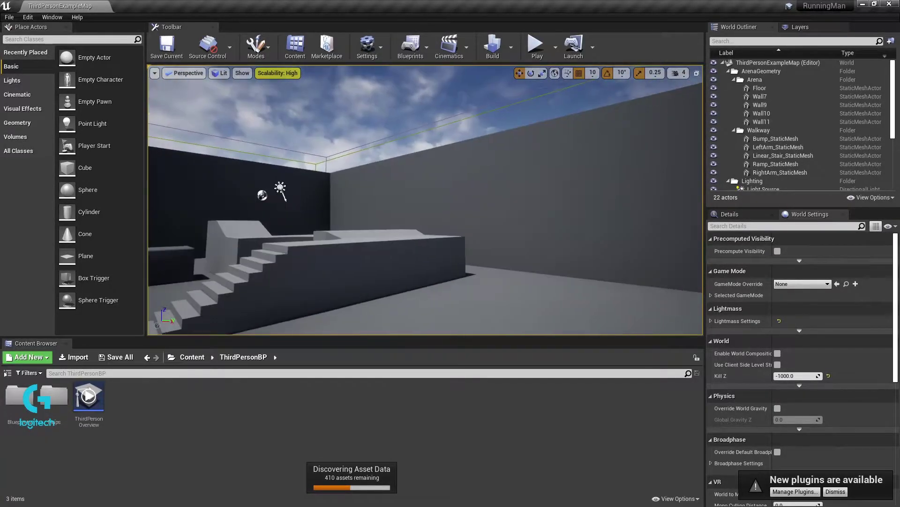
{"action": "right_click_drag", "start_coordinate": [390, 303], "coordinate": [436, 311]}
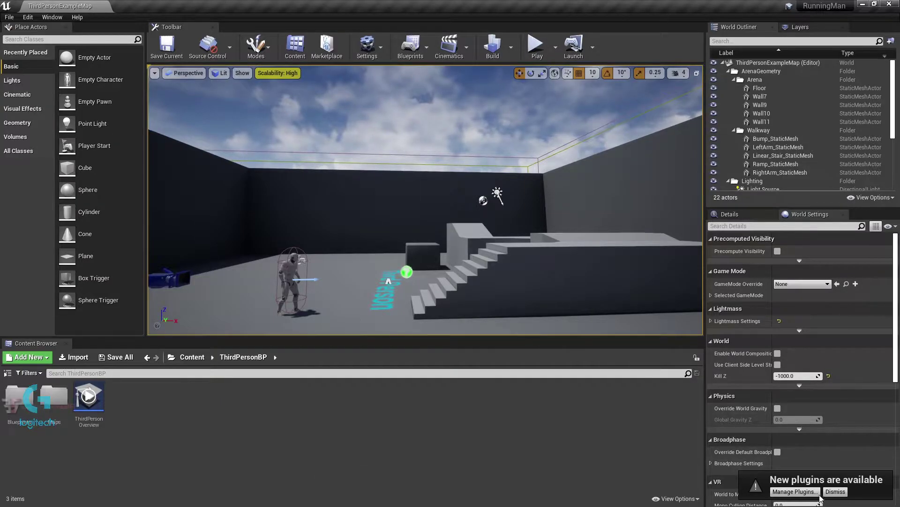
{"action": "left_click", "coordinate": [795, 491]}
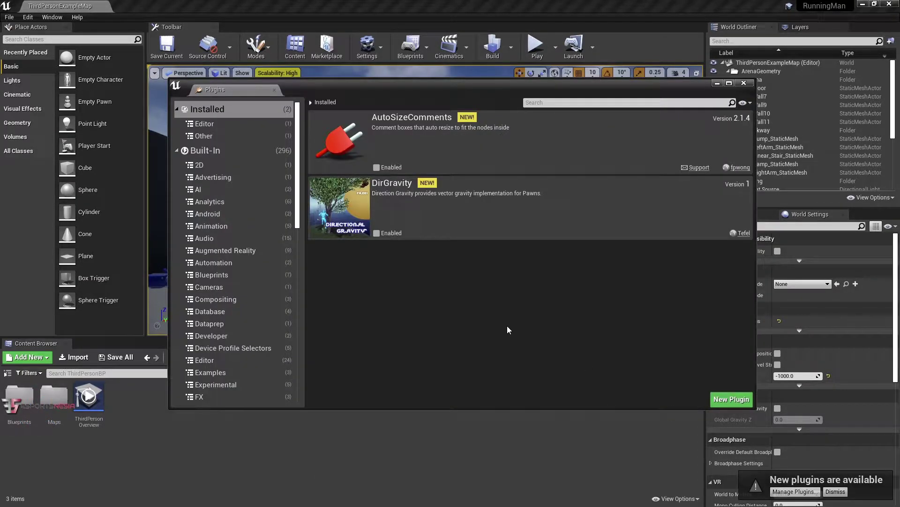
{"action": "left_click", "coordinate": [377, 168]}
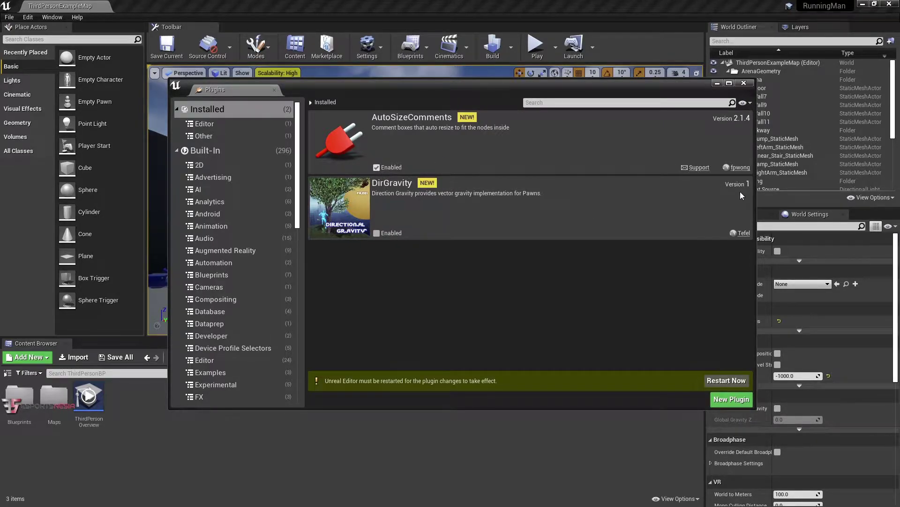
{"action": "left_click", "coordinate": [725, 380]}
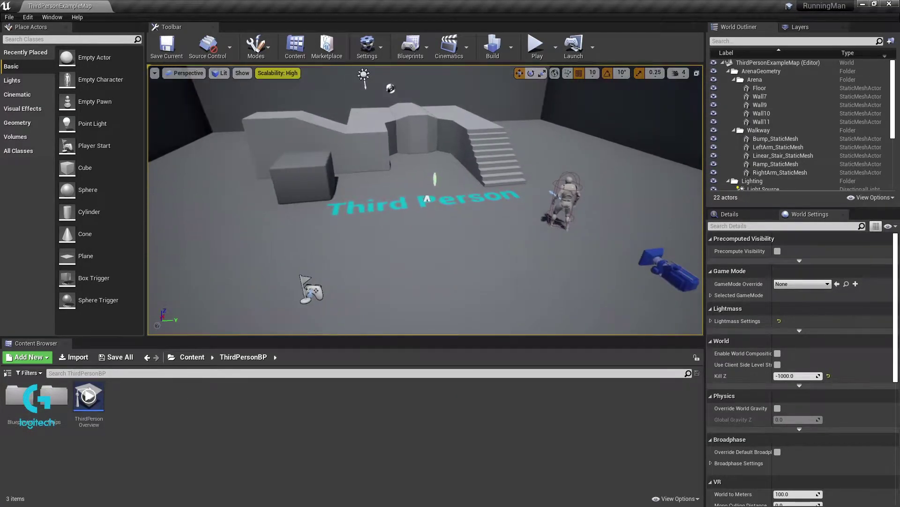
{"action": "left_click", "coordinate": [535, 44]}
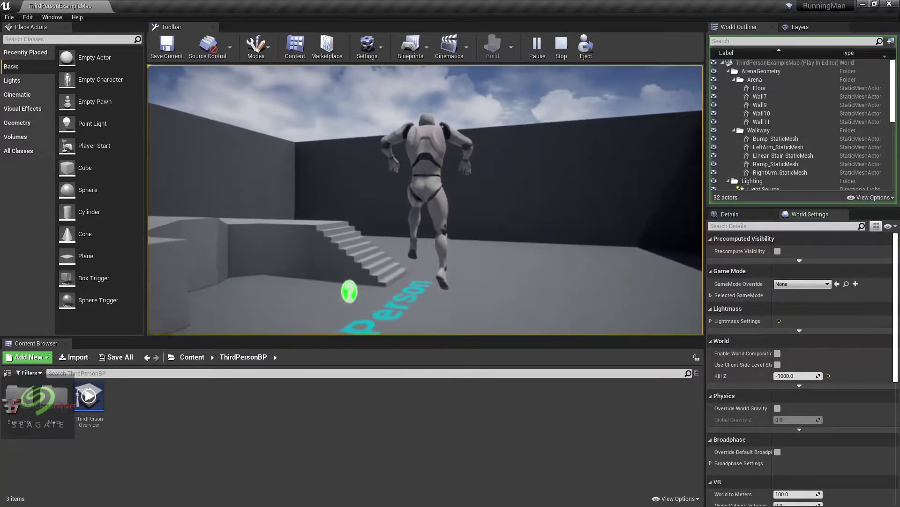
{"action": "key", "text": "Escape"}
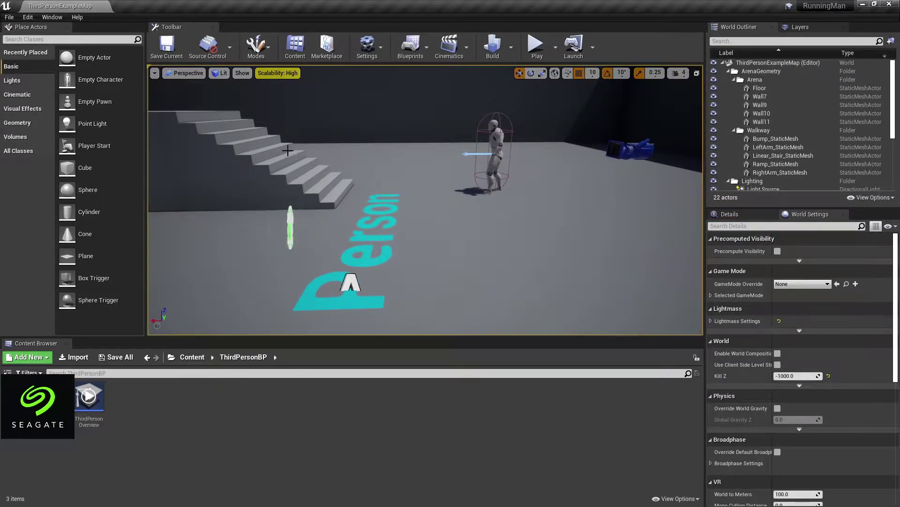
- Untick Motion Blur in Project Settings, found by searching 'blur', then close the settings
{"action": "left_click", "coordinate": [29, 18]}
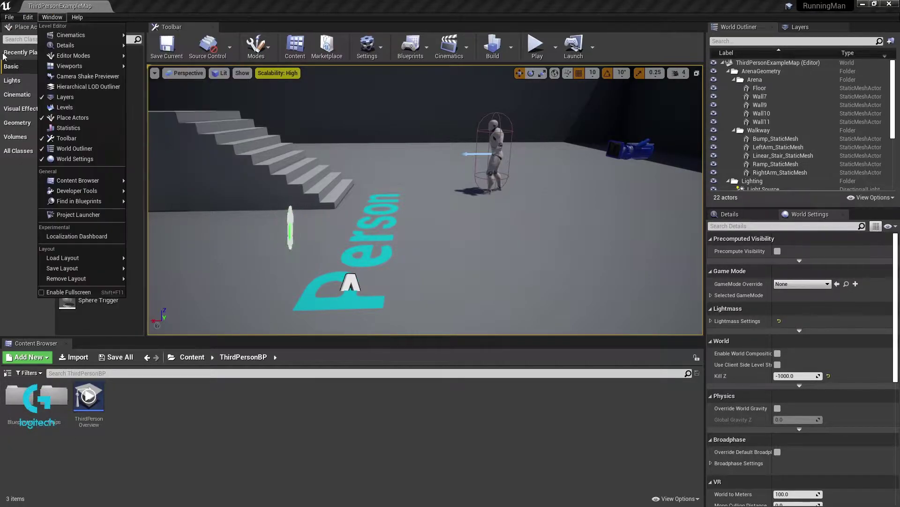
{"action": "left_click", "coordinate": [65, 153]}
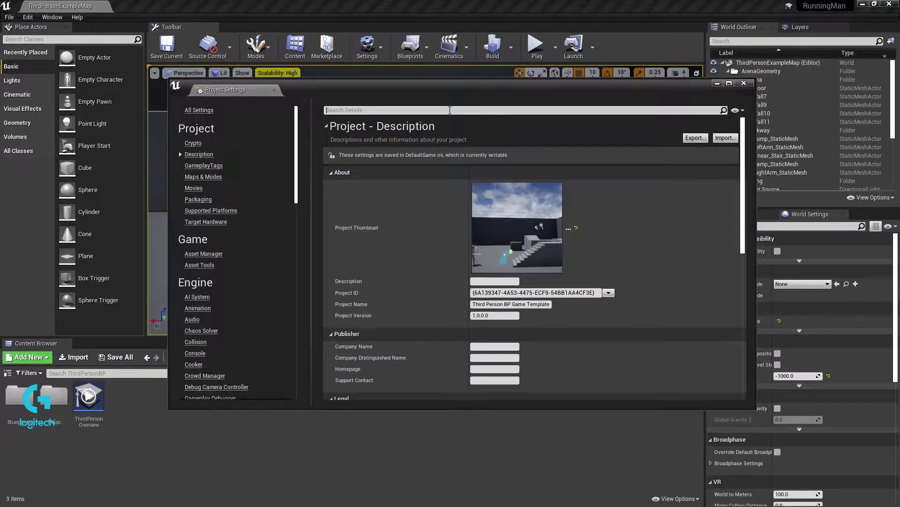
{"action": "left_click", "coordinate": [450, 109]}
{"action": "type", "text": "blur"}
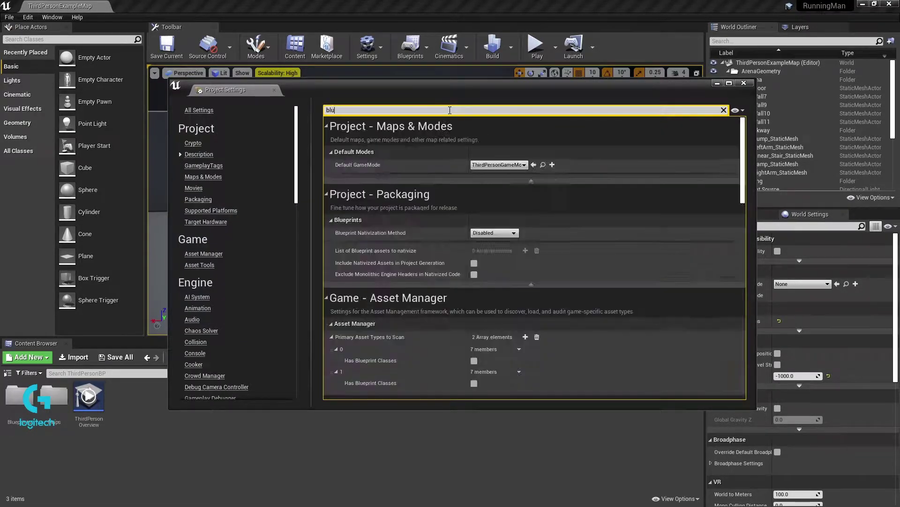
{"action": "left_click", "coordinate": [475, 166]}
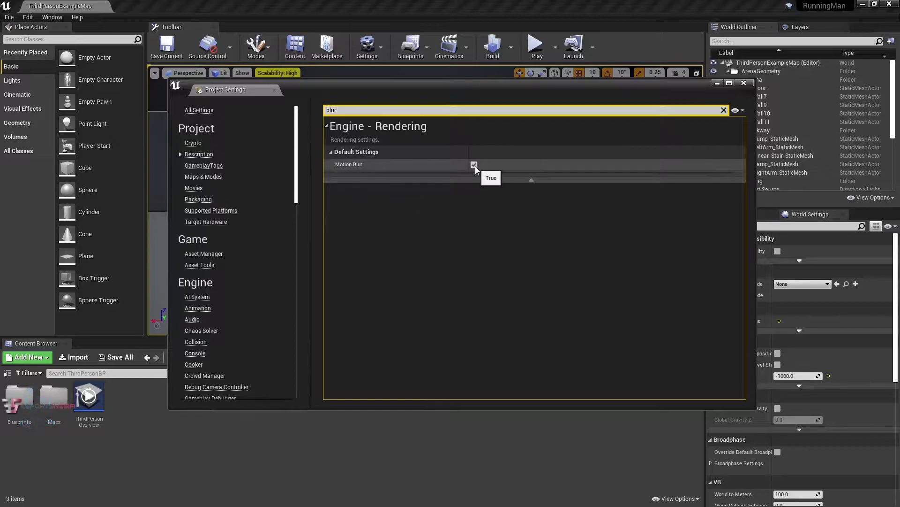
{"action": "left_click", "coordinate": [723, 110]}
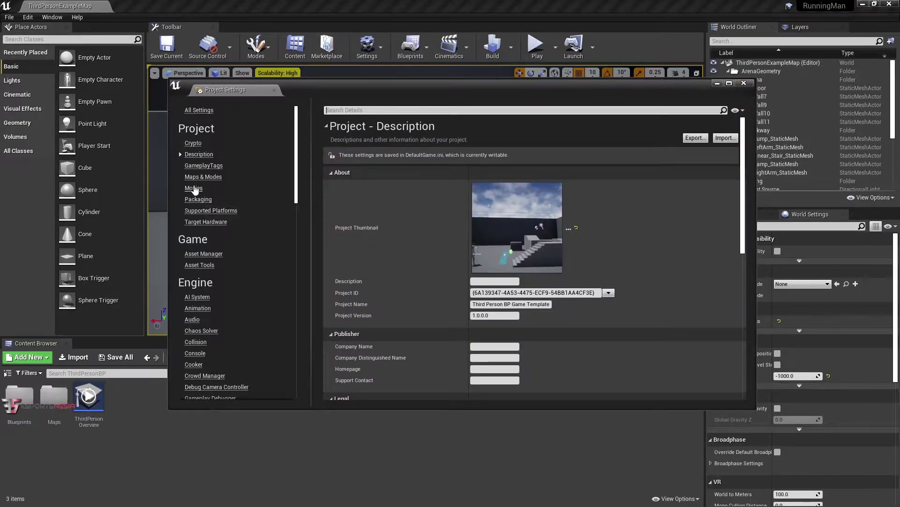
{"action": "left_click", "coordinate": [745, 84]}
{"action": "left_click", "coordinate": [8, 18]}
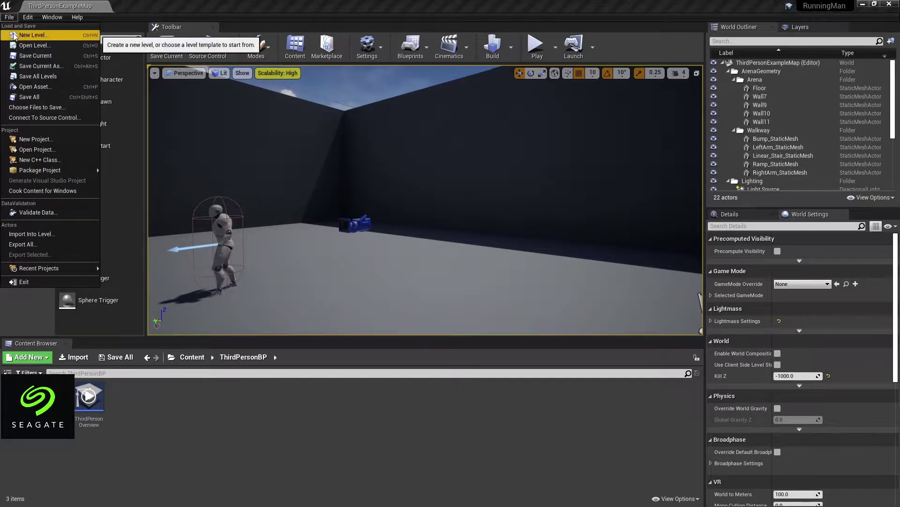
- Create a new Untitled level from the Default template and inspect its floor and Player Start
{"action": "left_click", "coordinate": [14, 36]}
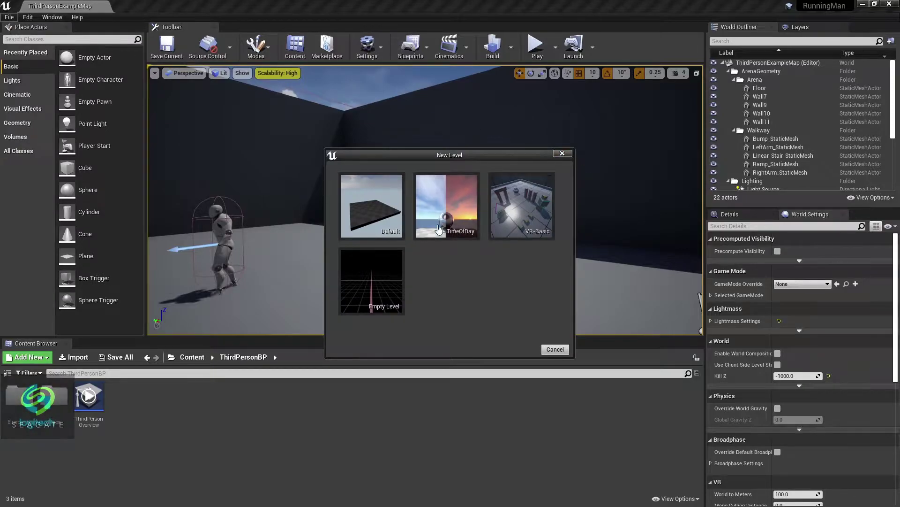
{"action": "double_click", "coordinate": [448, 207]}
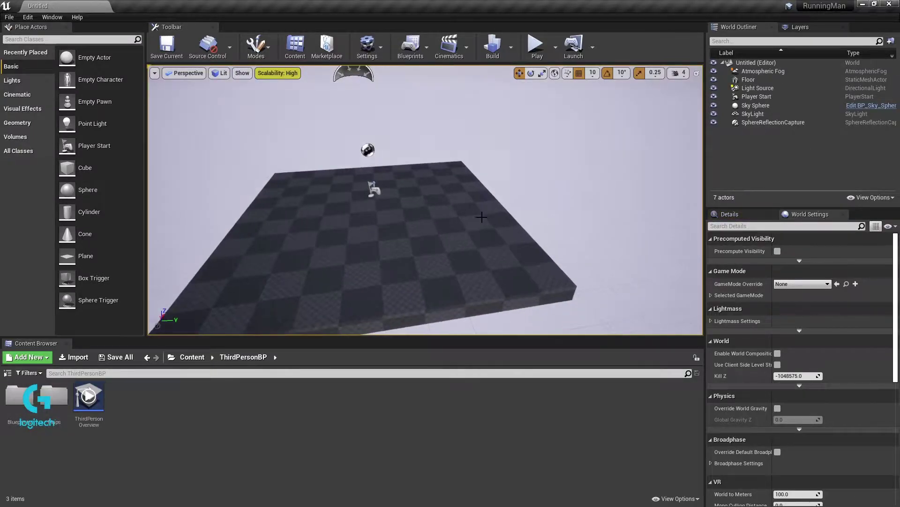
{"action": "mouse_move", "coordinate": [404, 236]}
{"action": "left_mouse_down"}
{"action": "mouse_move", "coordinate": [244, 268]}
{"action": "mouse_move", "coordinate": [403, 236]}
{"action": "mouse_move", "coordinate": [244, 278]}
{"action": "left_mouse_up"}
{"action": "left_click", "coordinate": [405, 236]}
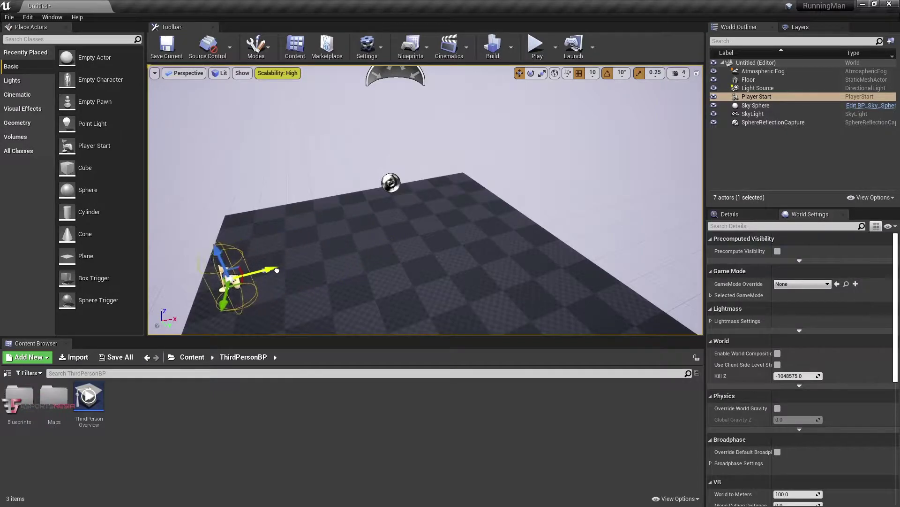
{"action": "mouse_move", "coordinate": [245, 278]}
{"action": "right_mouse_down"}
{"action": "mouse_move", "coordinate": [329, 235]}
{"action": "mouse_move", "coordinate": [329, 197]}
{"action": "mouse_move", "coordinate": [368, 88]}
{"action": "mouse_move", "coordinate": [282, 65]}
{"action": "right_mouse_up"}
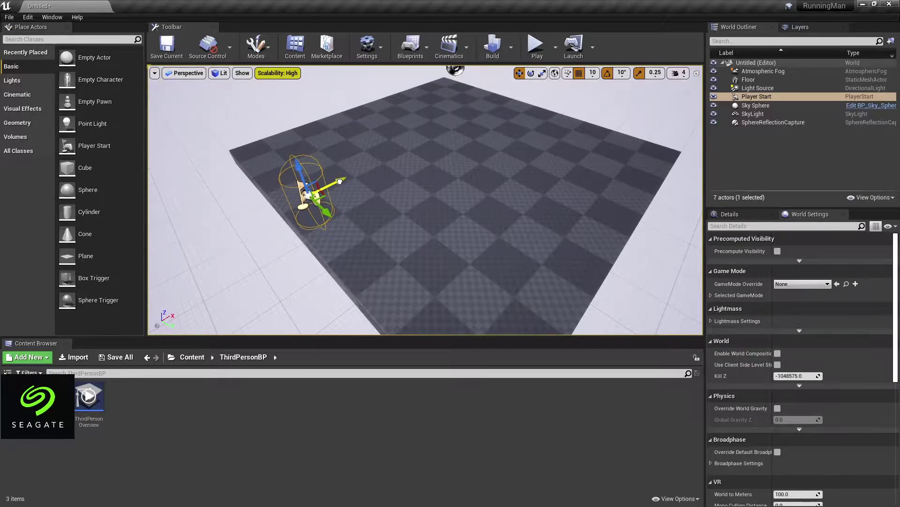
{"action": "right_click_drag", "start_coordinate": [342, 196], "coordinate": [325, 195]}
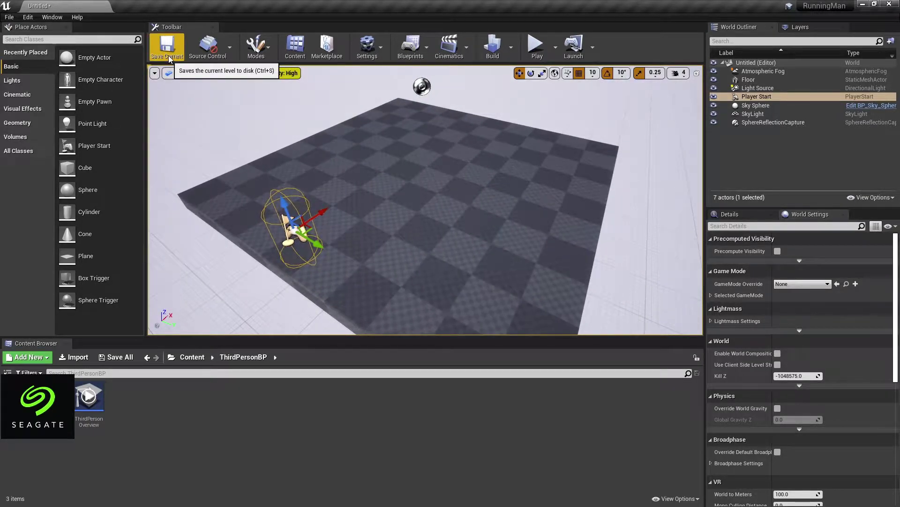
{"action": "left_click", "coordinate": [8, 17]}
{"action": "left_click", "coordinate": [27, 17]}
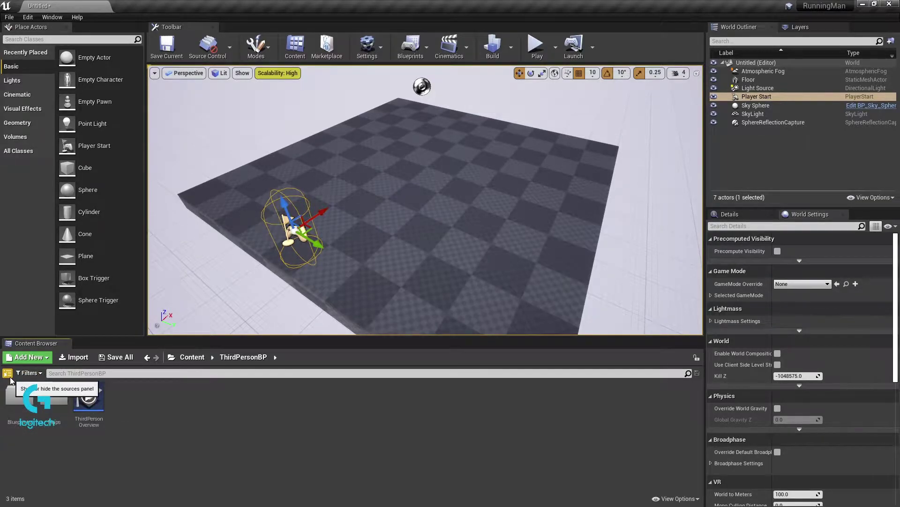
- Create a folder named TILES inside ThirdPersonBP's Blueprints folder
{"action": "left_click", "coordinate": [8, 373]}
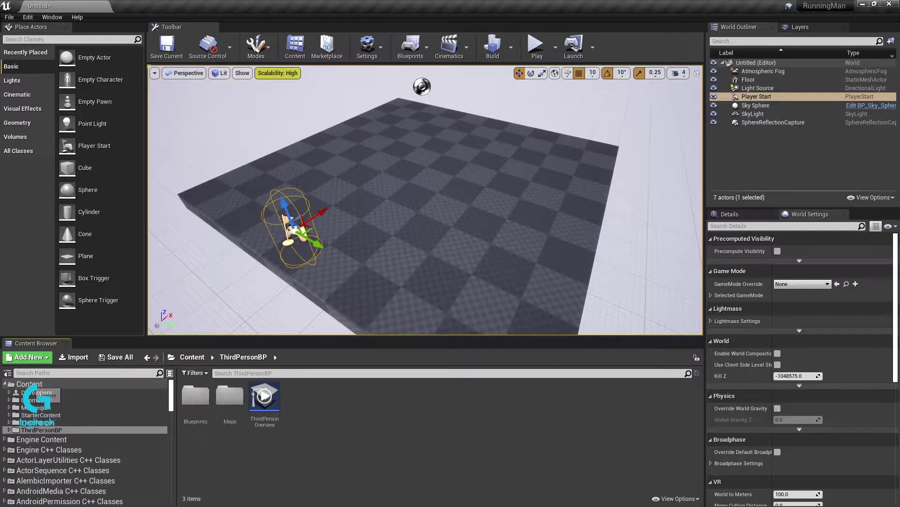
{"action": "left_click", "coordinate": [199, 419]}
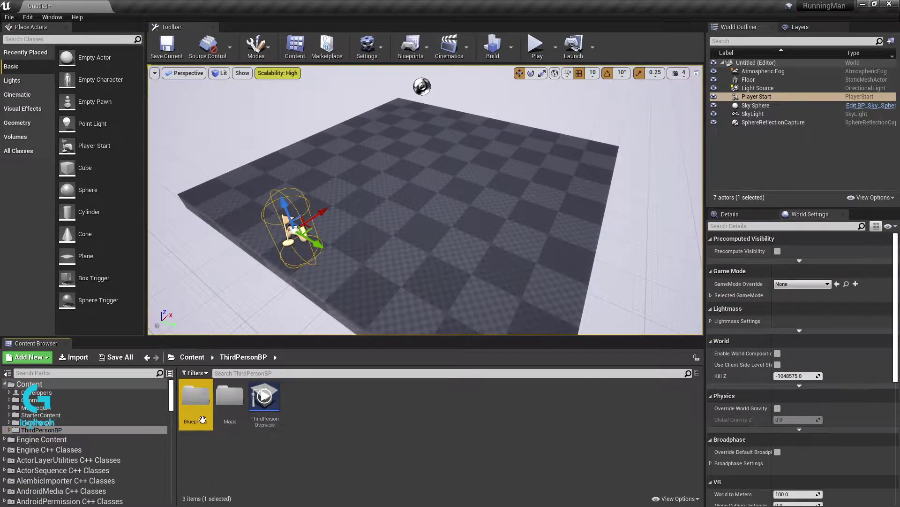
{"action": "double_click", "coordinate": [202, 418]}
{"action": "right_click", "coordinate": [325, 404]}
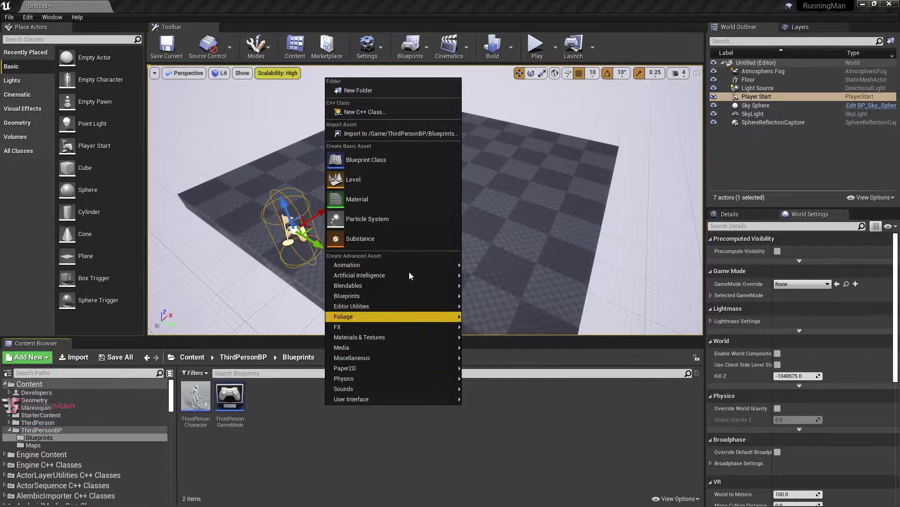
{"action": "left_click", "coordinate": [387, 92]}
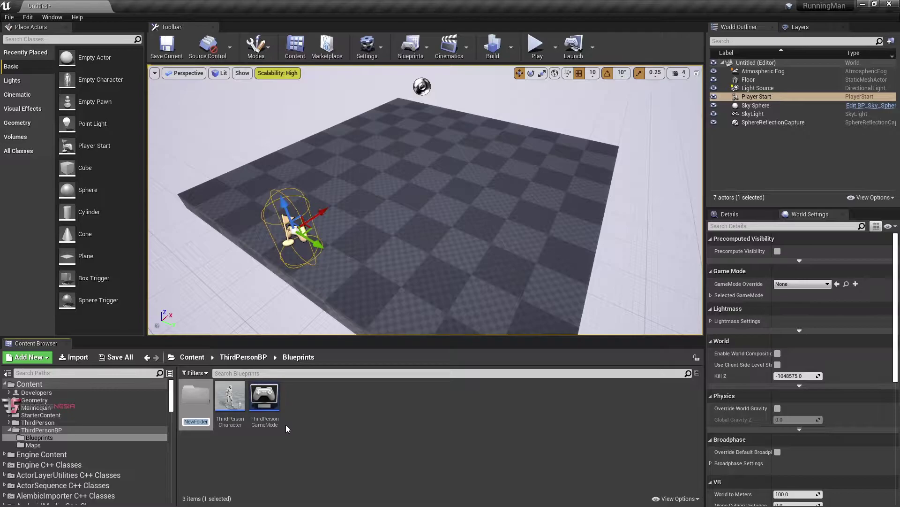
{"action": "type", "text": "TILES"}
{"action": "key", "text": "Return"}
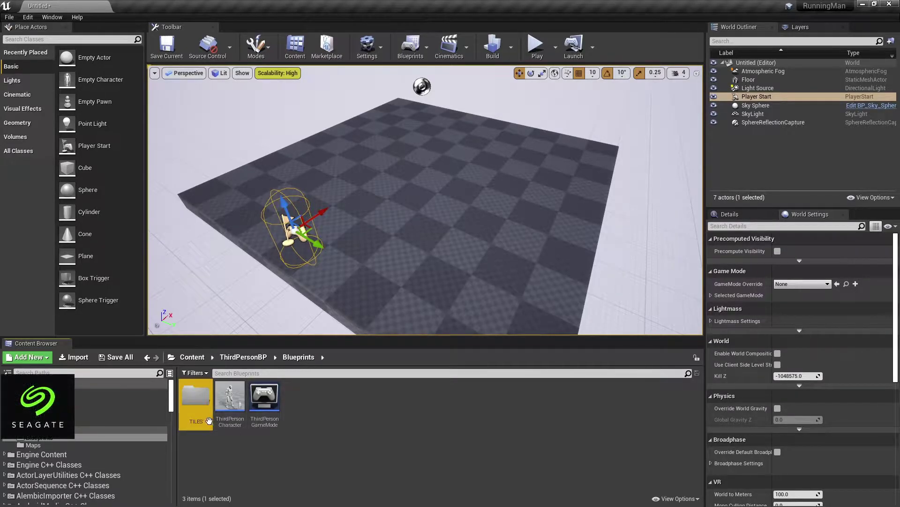
- In TILES, create an Actor Blueprint class named Floor_Bp
{"action": "double_click", "coordinate": [206, 423]}
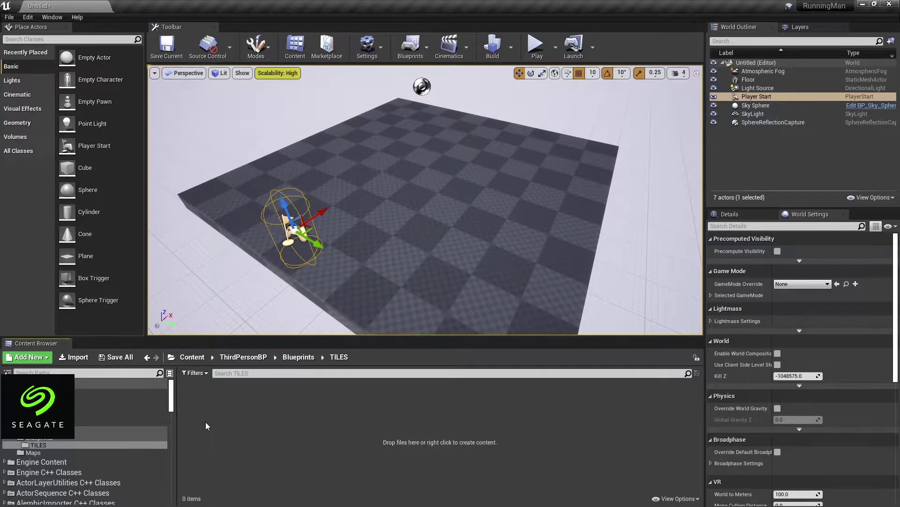
{"action": "right_click", "coordinate": [206, 421]}
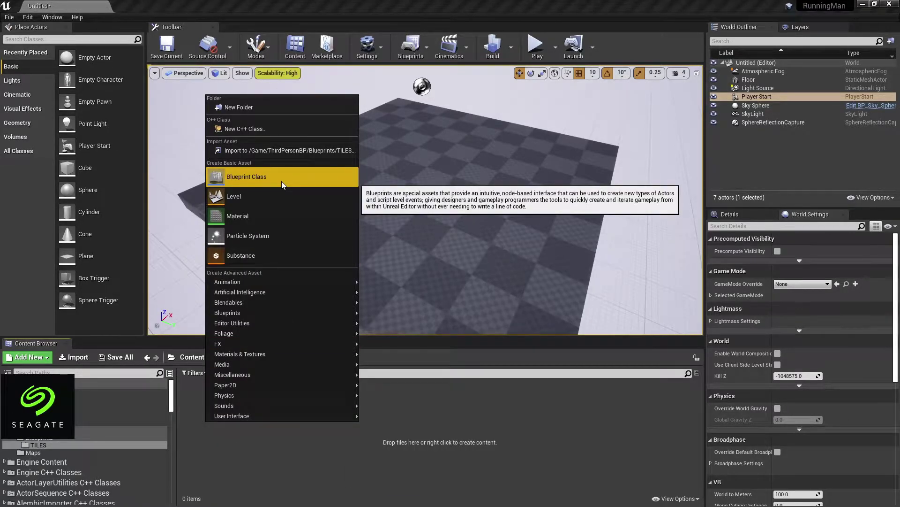
{"action": "left_click", "coordinate": [255, 182]}
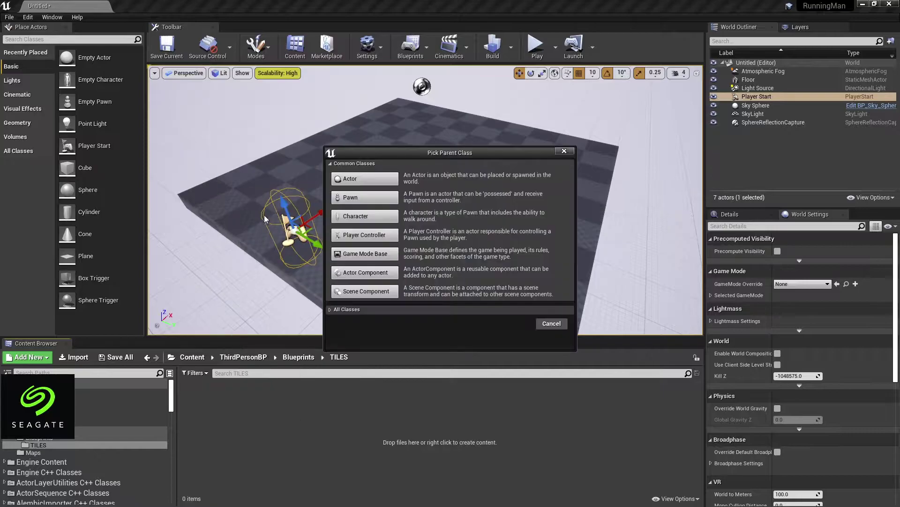
{"action": "left_click", "coordinate": [391, 182]}
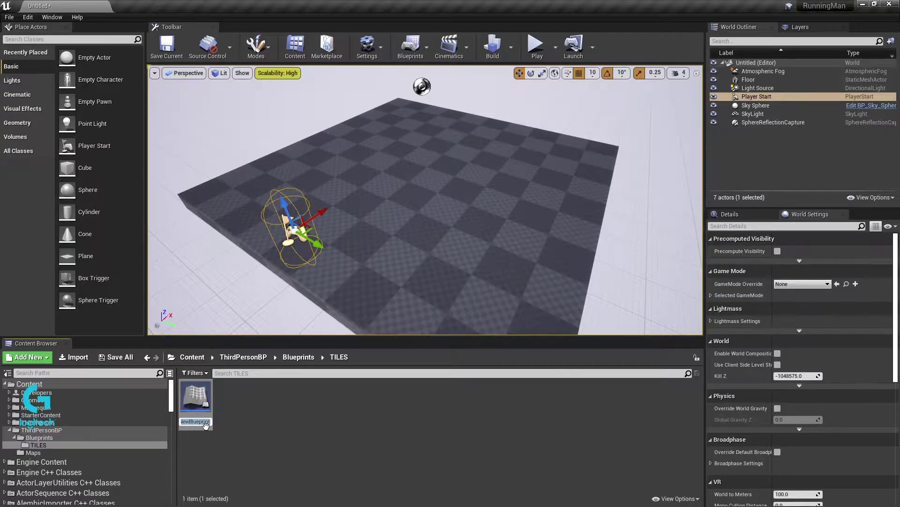
{"action": "type", "text": "Floor"}
{"action": "type", "text": "_Bp"}
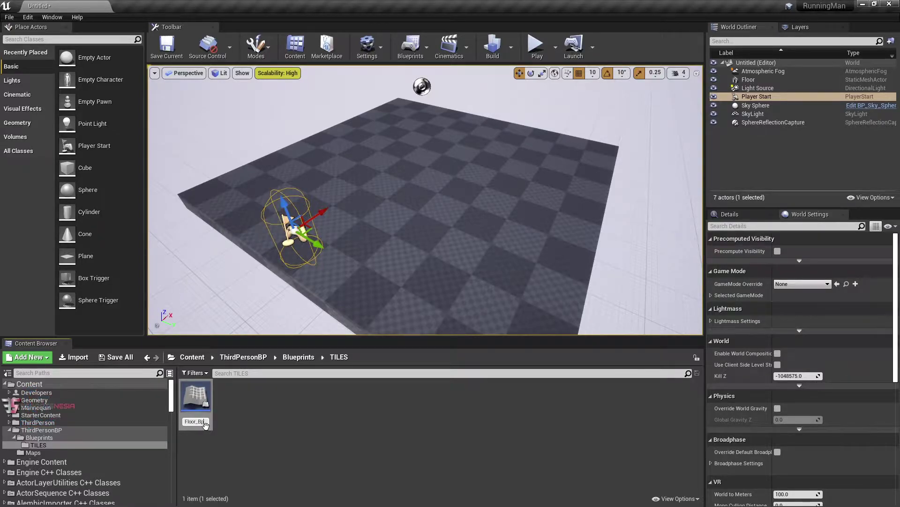
{"action": "key", "text": "Return"}
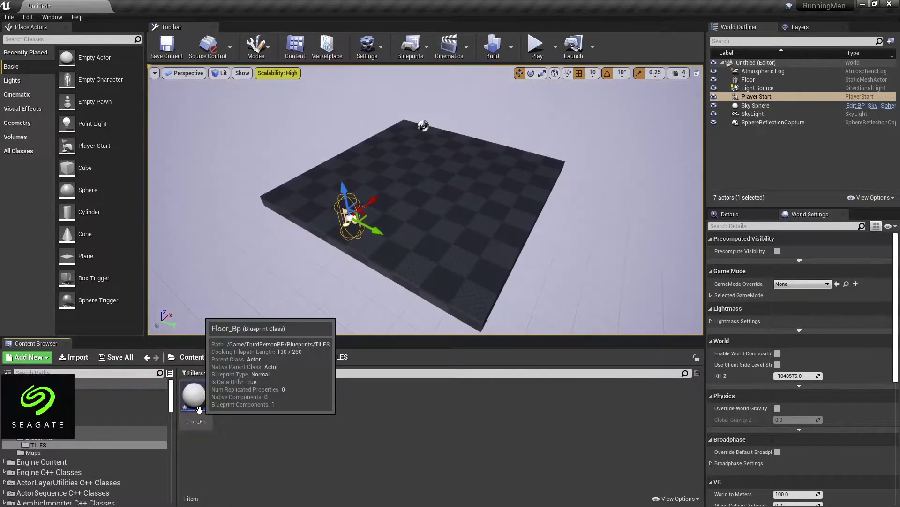
- Open Floor_Bp and add a Cube component to it
{"action": "left_click_drag", "start_coordinate": [196, 398], "coordinate": [499, 272]}
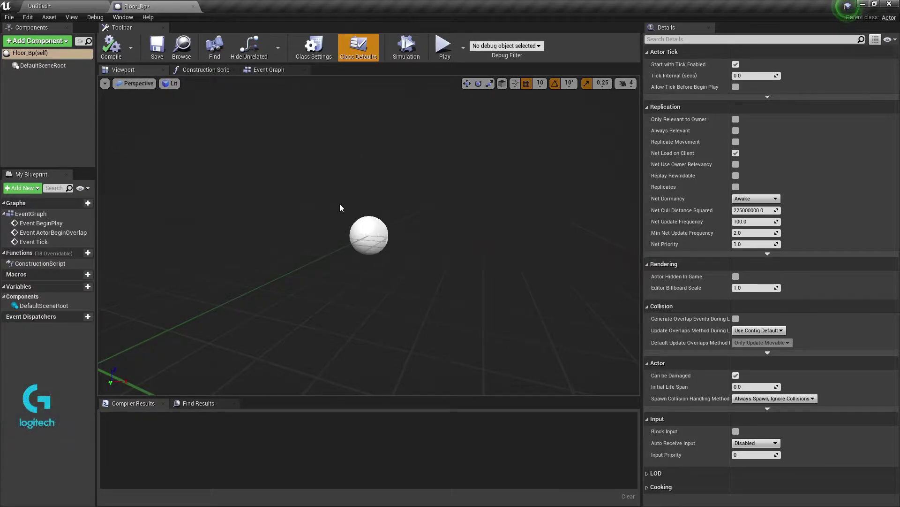
{"action": "left_click", "coordinate": [340, 204]}
{"action": "left_click", "coordinate": [61, 41]}
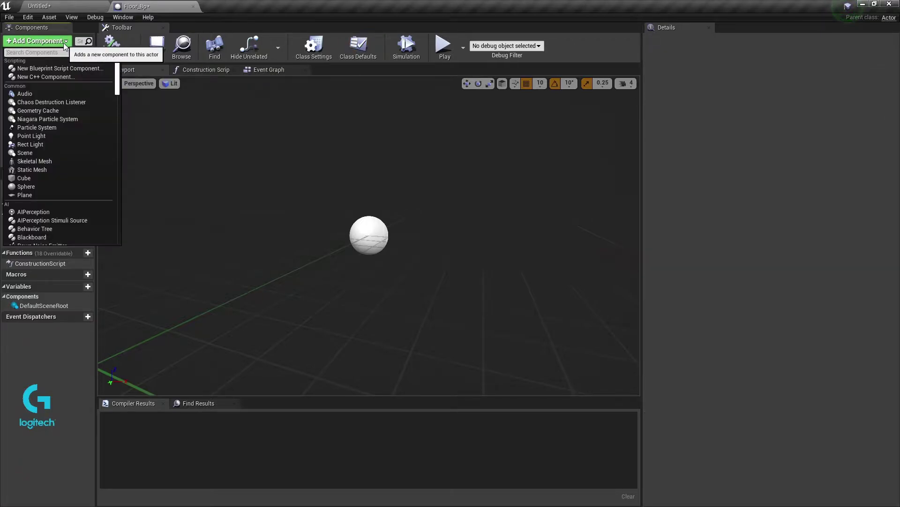
{"action": "type", "text": "c"}
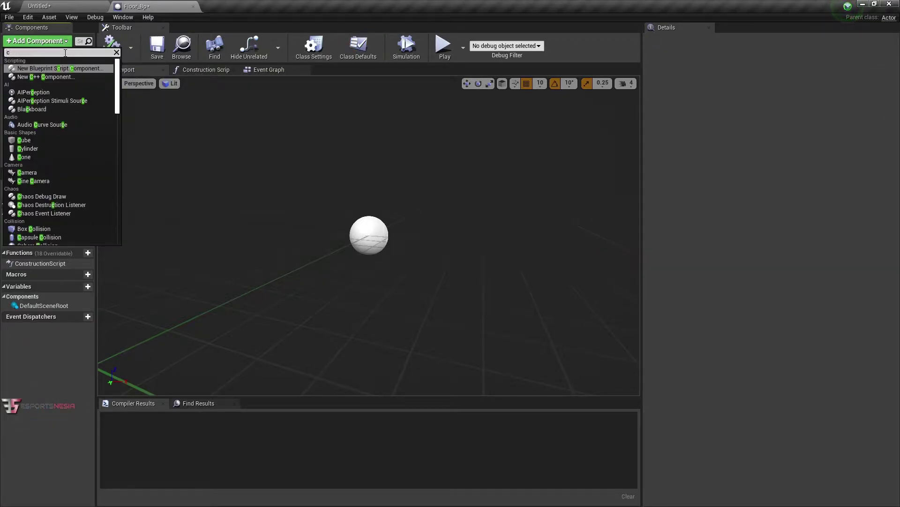
{"action": "type", "text": "ube"}
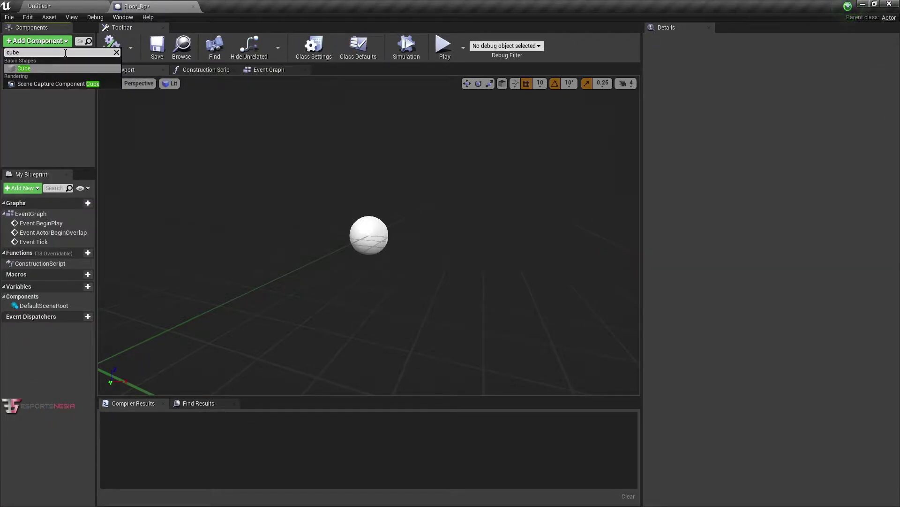
{"action": "left_click", "coordinate": [58, 70]}
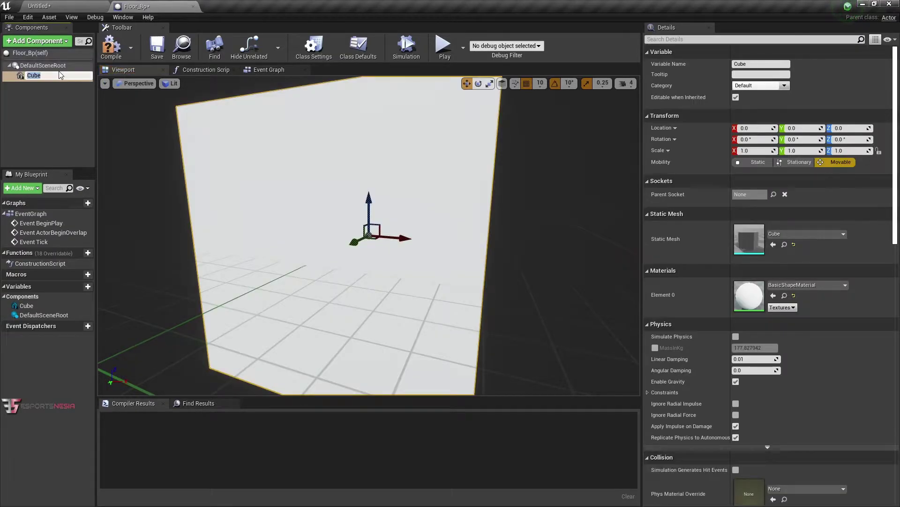
- Scale the cube to 10 × 10 × 0.1, then compile and save Floor_Bp
{"action": "left_click", "coordinate": [750, 150]}
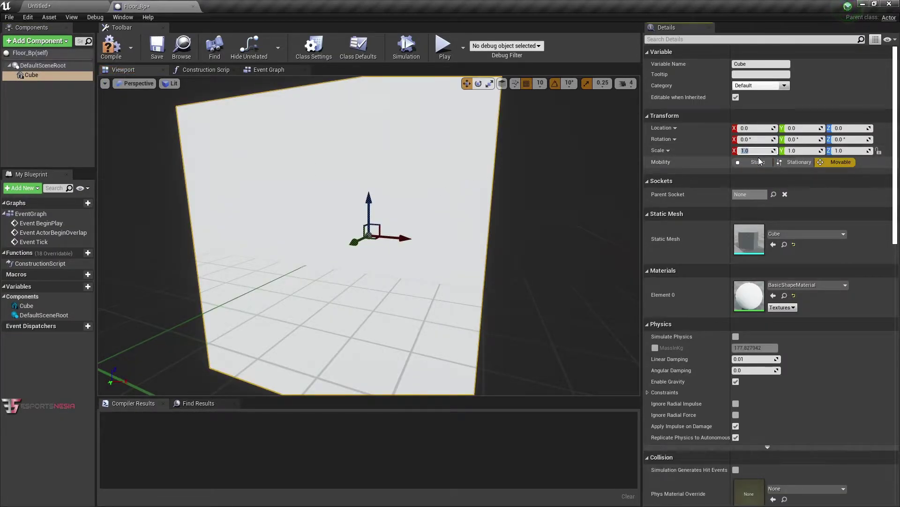
{"action": "type", "text": "10"}
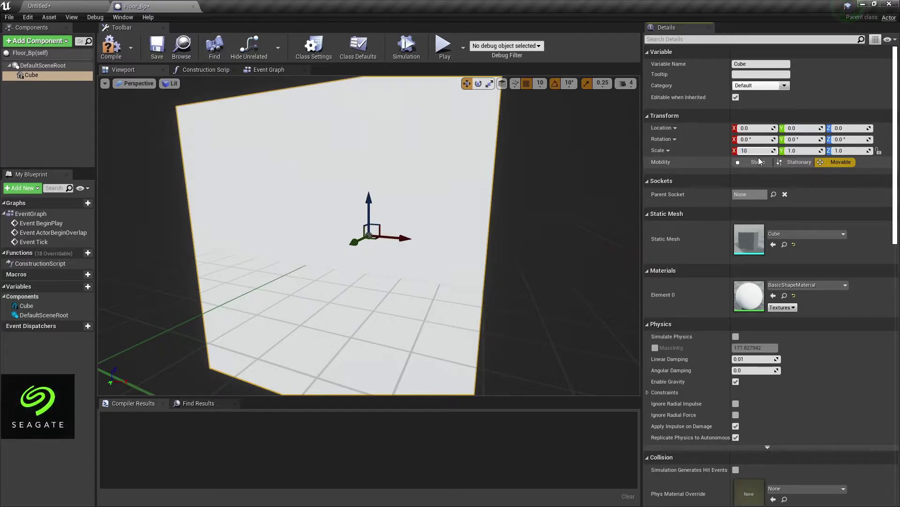
{"action": "key", "text": "Tab"}
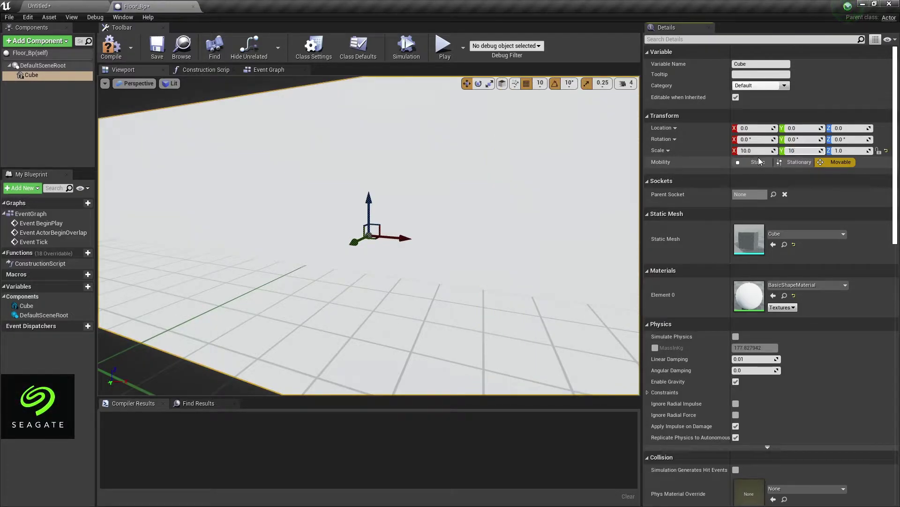
{"action": "key", "text": "Tab"}
{"action": "type", "text": "0.1"}
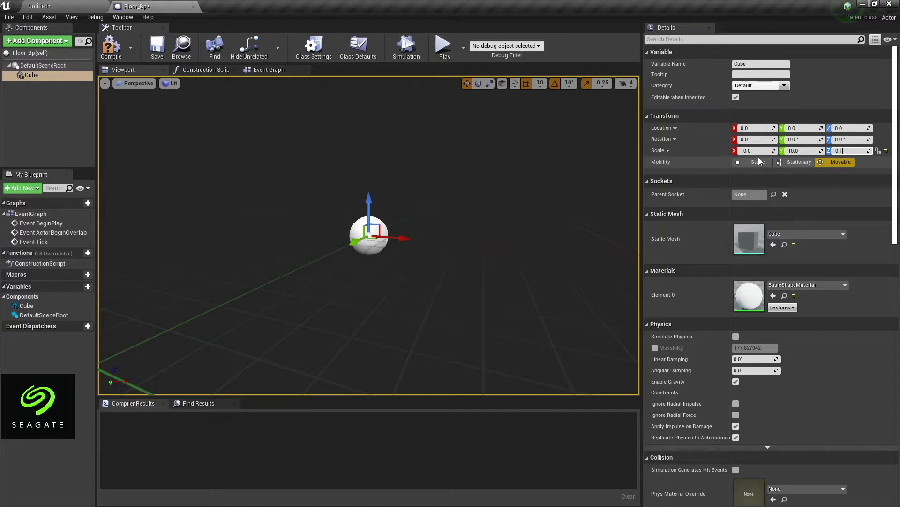
{"action": "key", "text": "Return"}
{"action": "right_click_drag", "start_coordinate": [376, 204], "coordinate": [376, 203]}
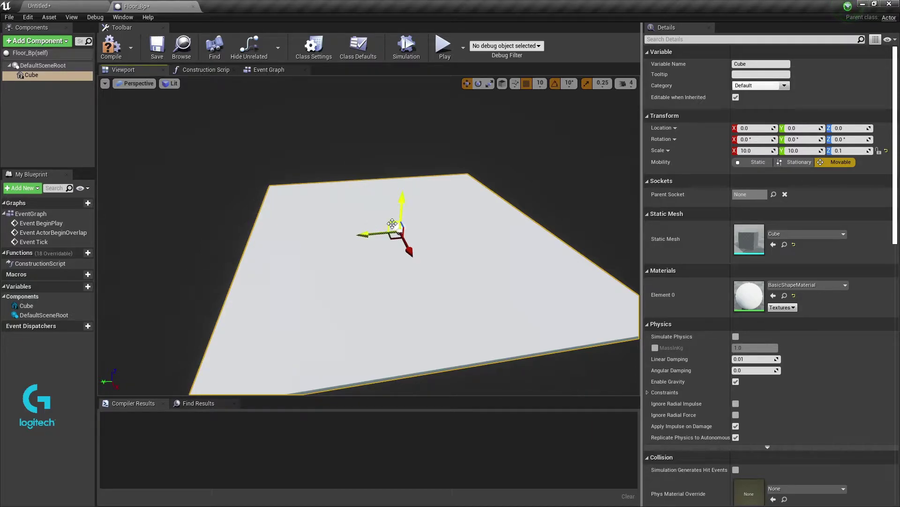
{"action": "left_click", "coordinate": [111, 47]}
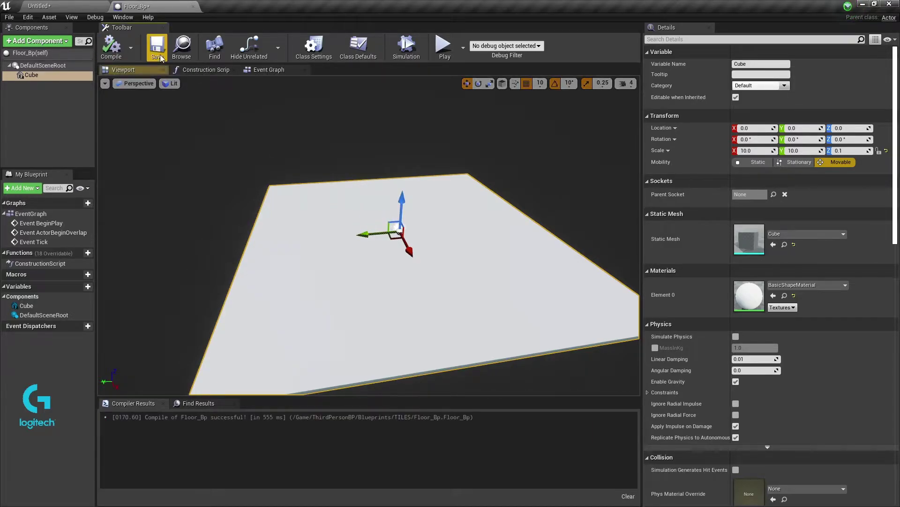
{"action": "left_click", "coordinate": [158, 51]}
- Open the ThirdPersonCharacter Blueprint from the Blueprints folder
{"action": "left_click", "coordinate": [62, 5]}
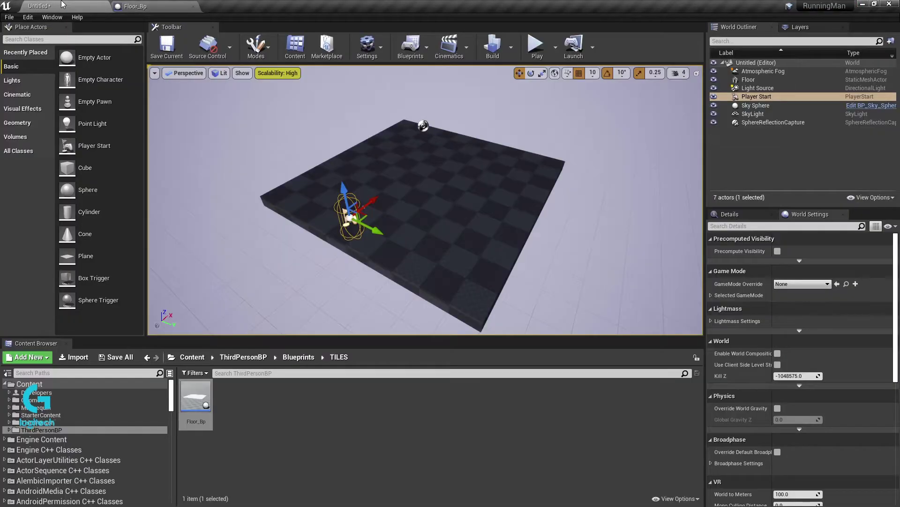
{"action": "left_click", "coordinate": [148, 363]}
{"action": "left_click", "coordinate": [241, 423]}
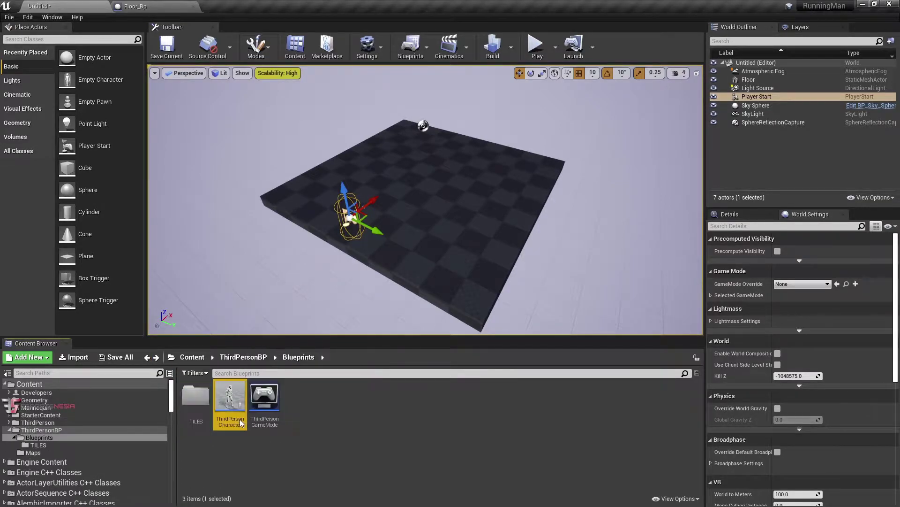
{"action": "double_click", "coordinate": [241, 423]}
- Delete the Touch input comment group and its nodes from the Event Graph
{"action": "scroll", "coordinate": [192, 215], "scroll_direction": "down", "scroll_amount": 3}
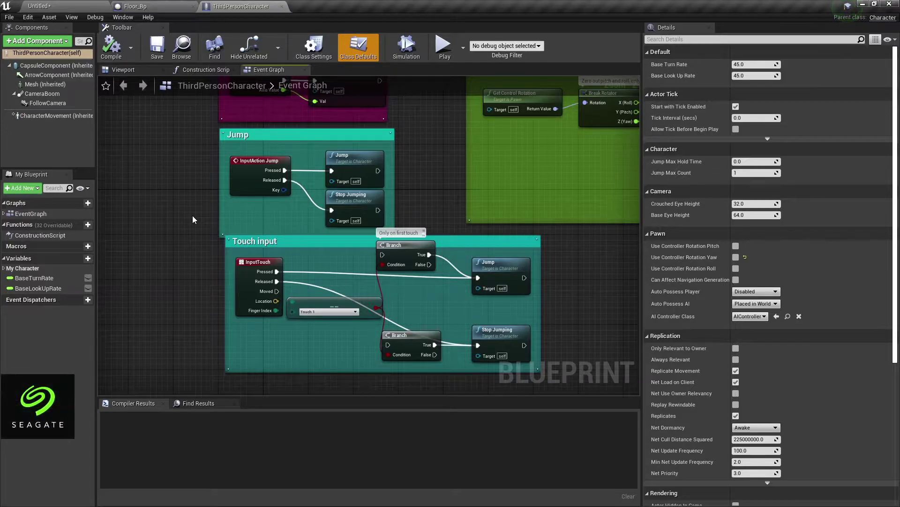
{"action": "scroll", "coordinate": [192, 216], "scroll_direction": "down", "scroll_amount": 2}
{"action": "scroll", "coordinate": [192, 215], "scroll_direction": "down", "scroll_amount": 1}
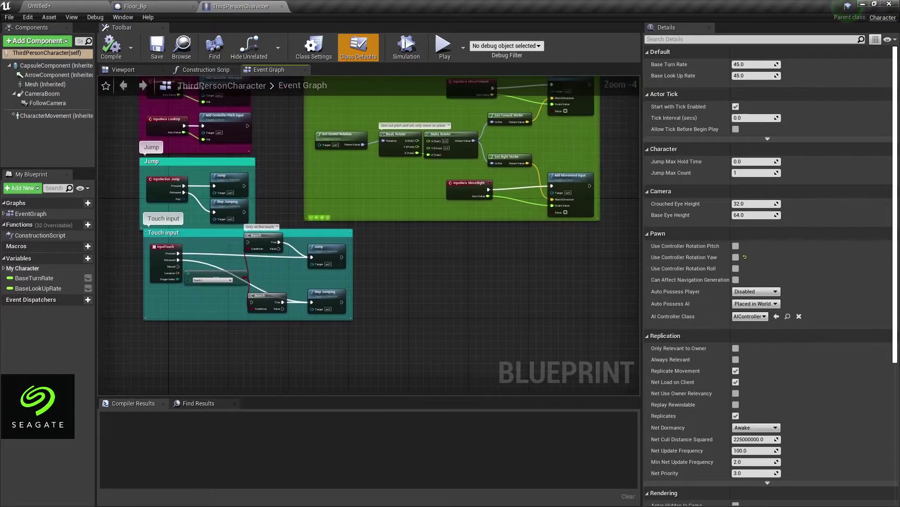
{"action": "mouse_move", "coordinate": [300, 250]}
{"action": "right_mouse_down"}
{"action": "mouse_move", "coordinate": [501, 291]}
{"action": "mouse_move", "coordinate": [393, 266]}
{"action": "mouse_move", "coordinate": [329, 222]}
{"action": "mouse_move", "coordinate": [538, 237]}
{"action": "right_mouse_up"}
{"action": "scroll", "coordinate": [393, 266], "scroll_direction": "up", "scroll_amount": 1}
{"action": "scroll", "coordinate": [393, 266], "scroll_direction": "up", "scroll_amount": 1}
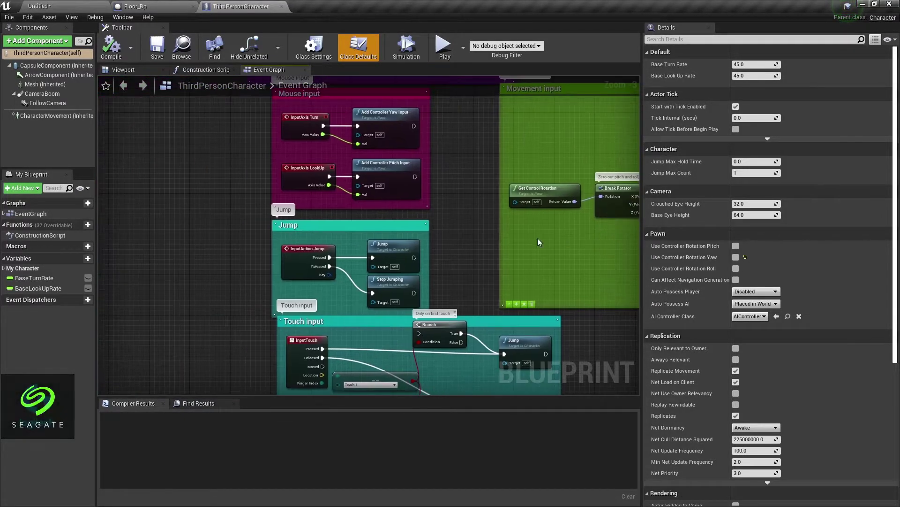
{"action": "right_click_drag", "start_coordinate": [370, 191], "coordinate": [394, 80]}
{"action": "right_click_drag", "start_coordinate": [547, 246], "coordinate": [513, 196]}
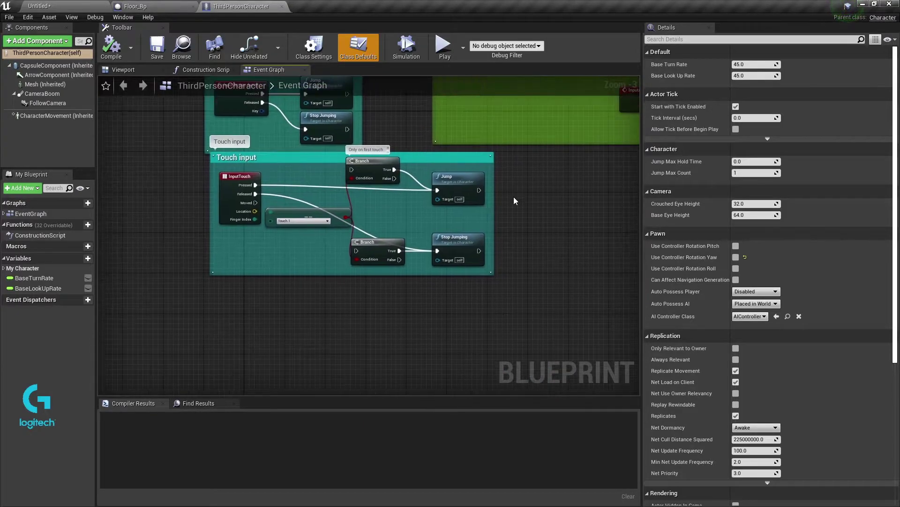
{"action": "left_click_drag", "start_coordinate": [518, 289], "coordinate": [160, 159]}
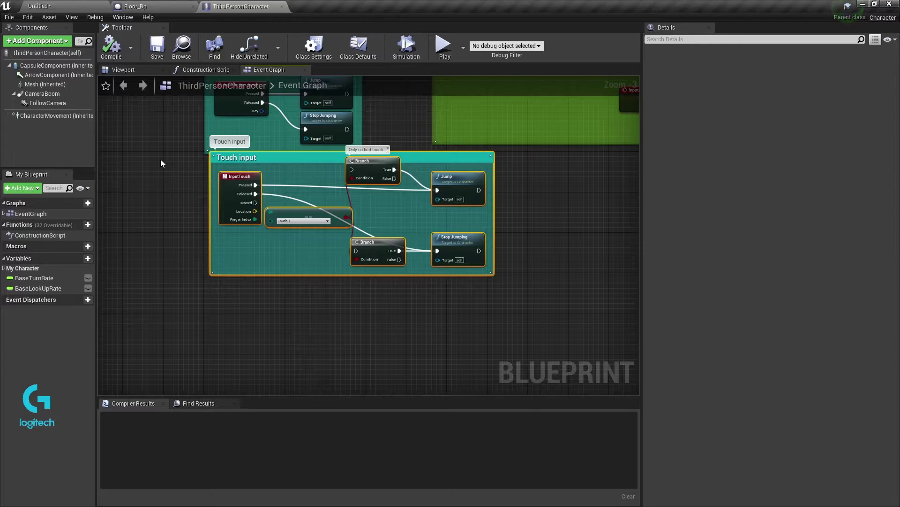
{"action": "key", "text": "Delete"}
- Delete the InputAxis Turn and Add Controller Yaw Input mouse nodes
{"action": "right_click_drag", "start_coordinate": [160, 159], "coordinate": [180, 276]}
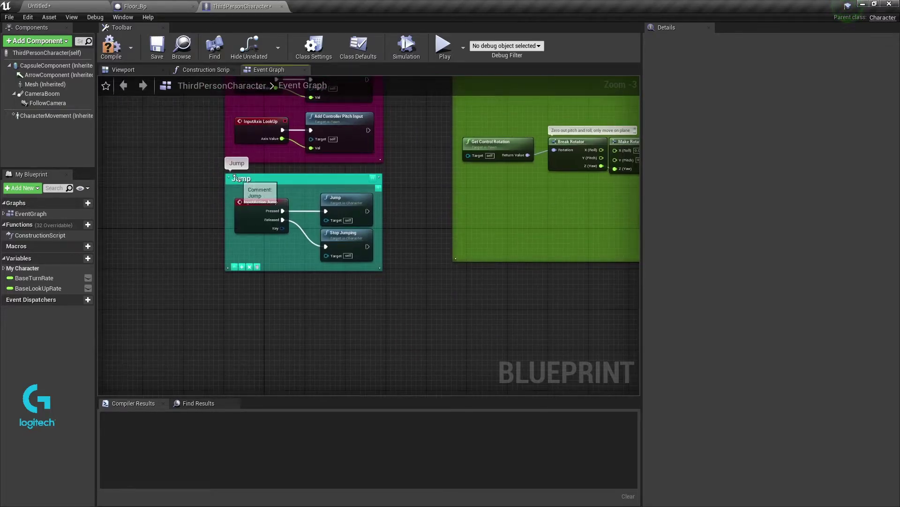
{"action": "mouse_move", "coordinate": [332, 113]}
{"action": "right_mouse_down"}
{"action": "mouse_move", "coordinate": [344, 357]}
{"action": "mouse_move", "coordinate": [328, 221]}
{"action": "mouse_move", "coordinate": [199, 209]}
{"action": "right_mouse_up"}
{"action": "left_click", "coordinate": [300, 239]}
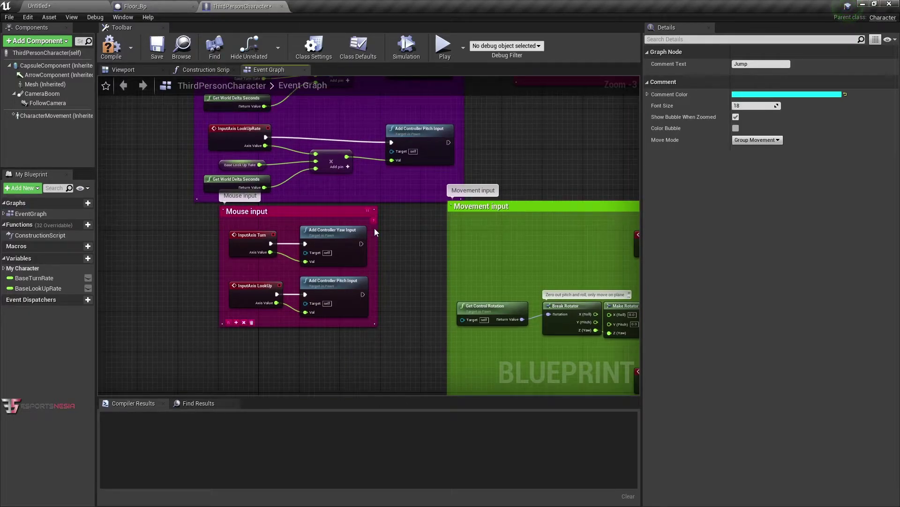
{"action": "left_click_drag", "start_coordinate": [370, 241], "coordinate": [206, 240]}
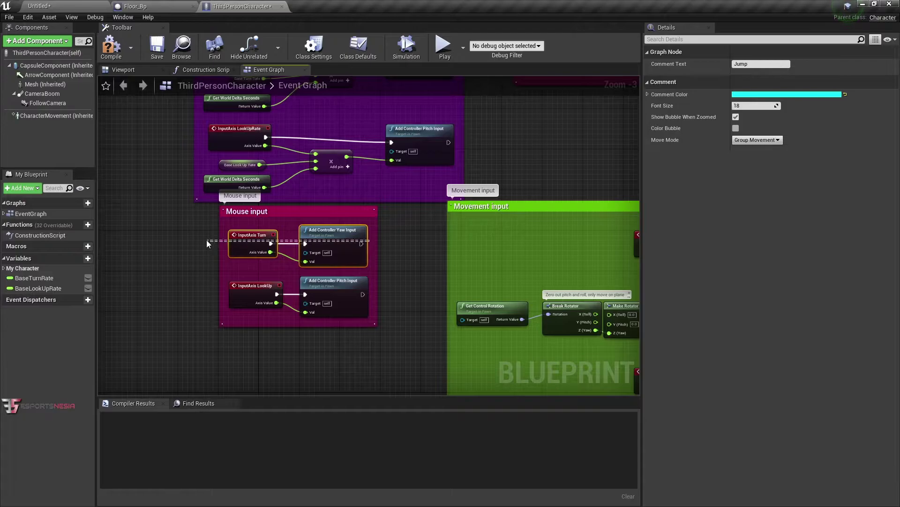
{"action": "key", "text": "Delete"}
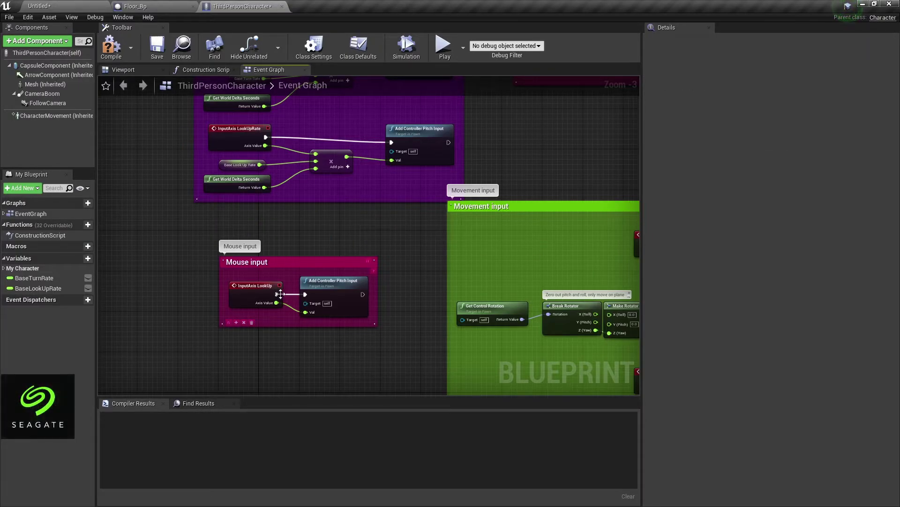
- Delete the Press R VR reset comment group
{"action": "mouse_move", "coordinate": [346, 302]}
{"action": "right_mouse_down"}
{"action": "mouse_move", "coordinate": [379, 296]}
{"action": "mouse_move", "coordinate": [386, 333]}
{"action": "right_mouse_up"}
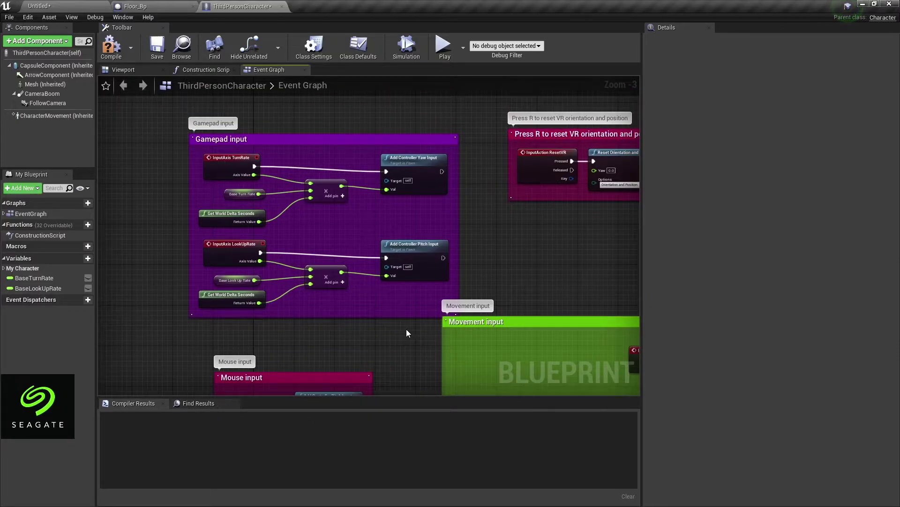
{"action": "right_click_drag", "start_coordinate": [542, 249], "coordinate": [308, 275]}
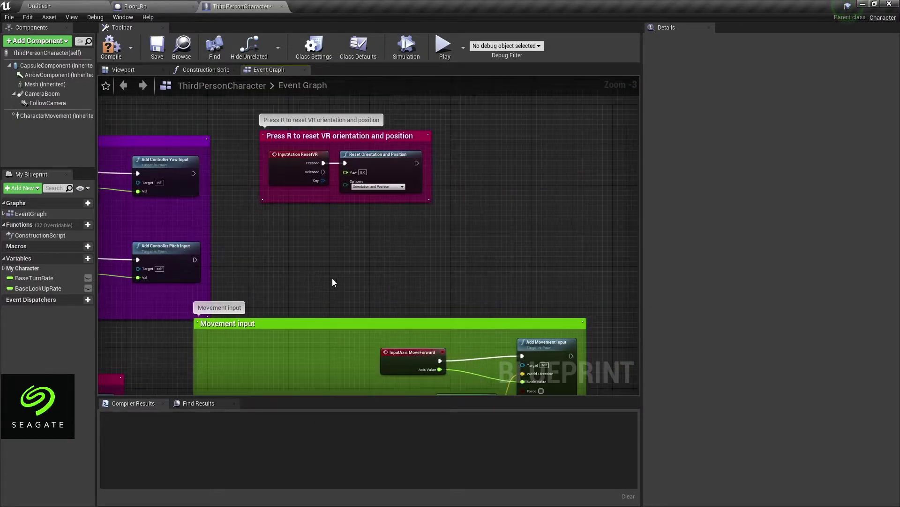
{"action": "left_click_drag", "start_coordinate": [479, 222], "coordinate": [252, 94]}
{"action": "key", "text": "Delete"}
{"action": "right_click_drag", "start_coordinate": [357, 258], "coordinate": [382, 183]}
{"action": "scroll", "coordinate": [357, 197], "scroll_direction": "down", "scroll_amount": 5}
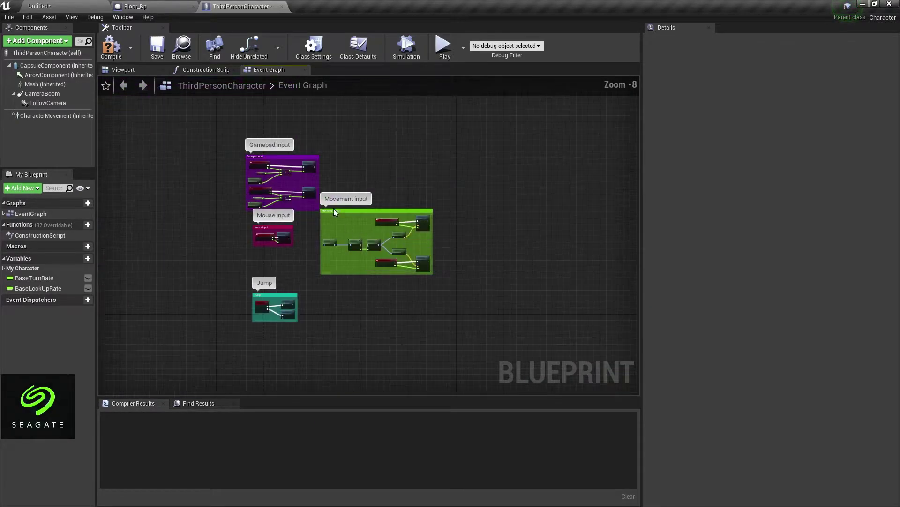
- Compile ThirdPersonCharacter and select the InputAxis MoveForward node in the Movement group
{"action": "left_click", "coordinate": [113, 55]}
{"action": "scroll", "coordinate": [377, 258], "scroll_direction": "up", "scroll_amount": 6}
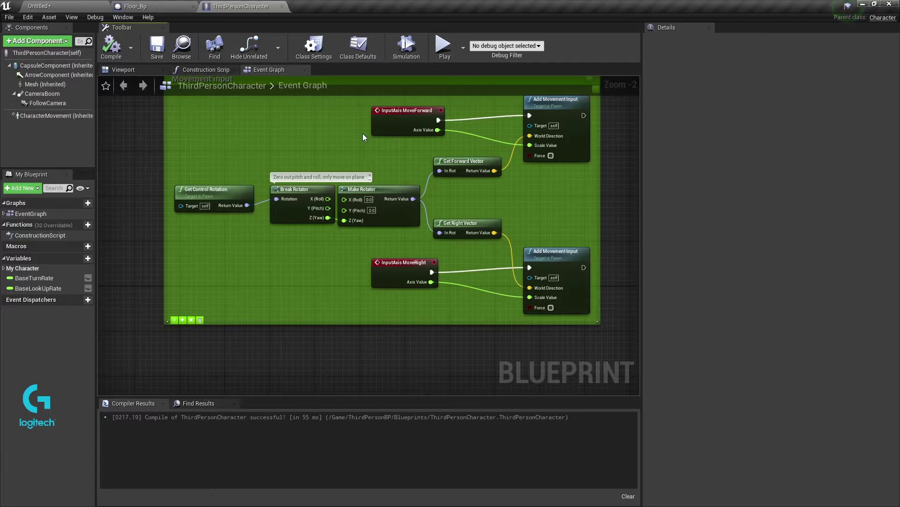
{"action": "right_click_drag", "start_coordinate": [385, 145], "coordinate": [328, 188]}
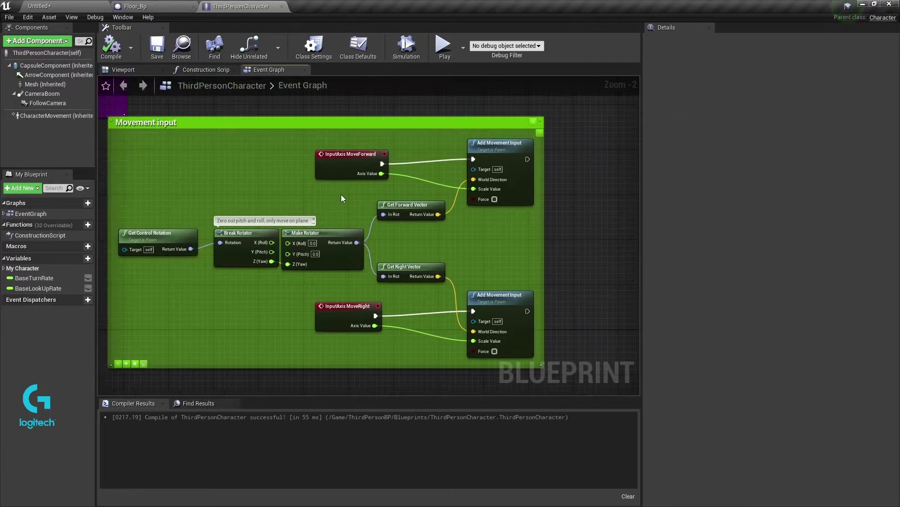
{"action": "left_click_drag", "start_coordinate": [357, 155], "coordinate": [359, 150]}
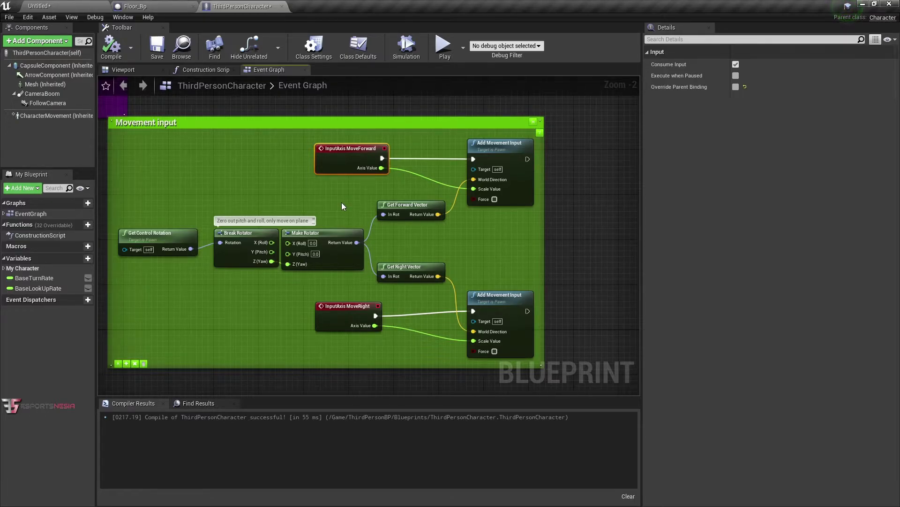
{"action": "scroll", "coordinate": [334, 275], "scroll_direction": "down", "scroll_amount": 2}
{"action": "scroll", "coordinate": [334, 275], "scroll_direction": "down", "scroll_amount": 1}
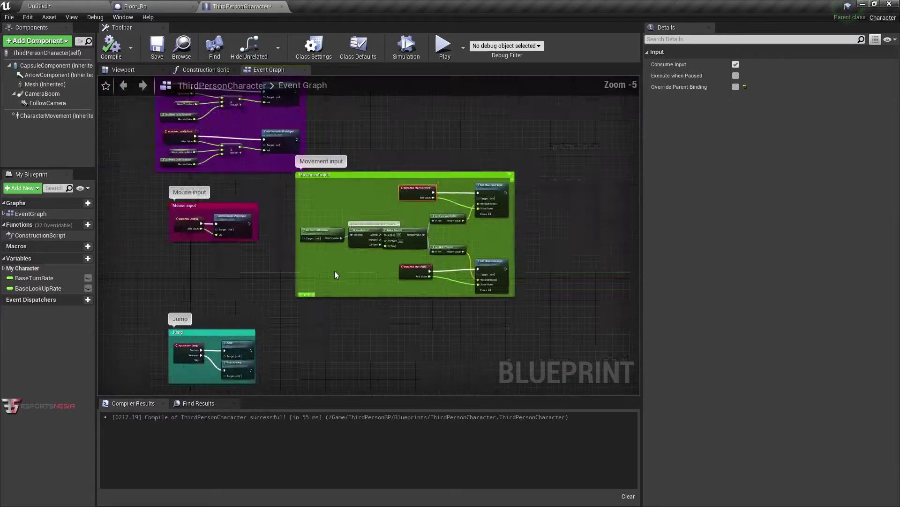
{"action": "scroll", "coordinate": [334, 271], "scroll_direction": "down", "scroll_amount": 2}
{"action": "scroll", "coordinate": [354, 234], "scroll_direction": "up", "scroll_amount": 5}
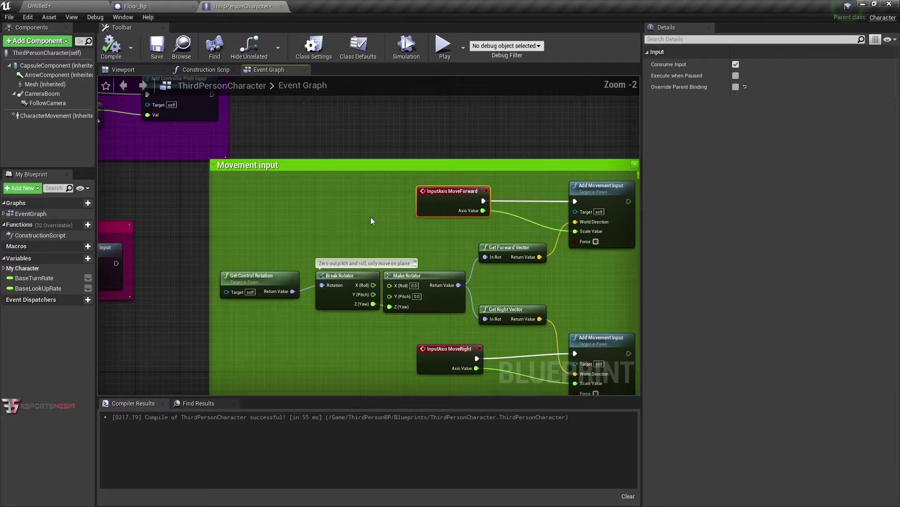
- Test-play the level, steering the character with S and W, then stop with Esc
{"action": "left_click", "coordinate": [437, 52]}
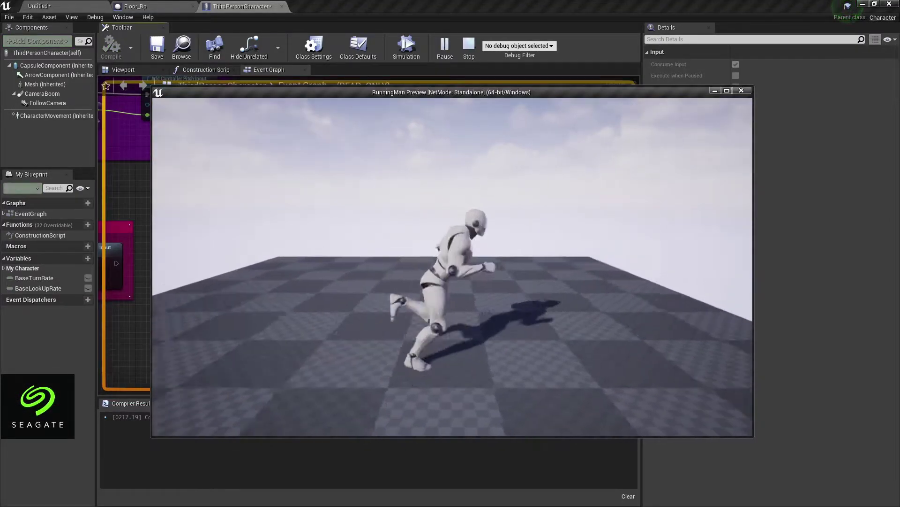
{"action": "key", "text": "s"}
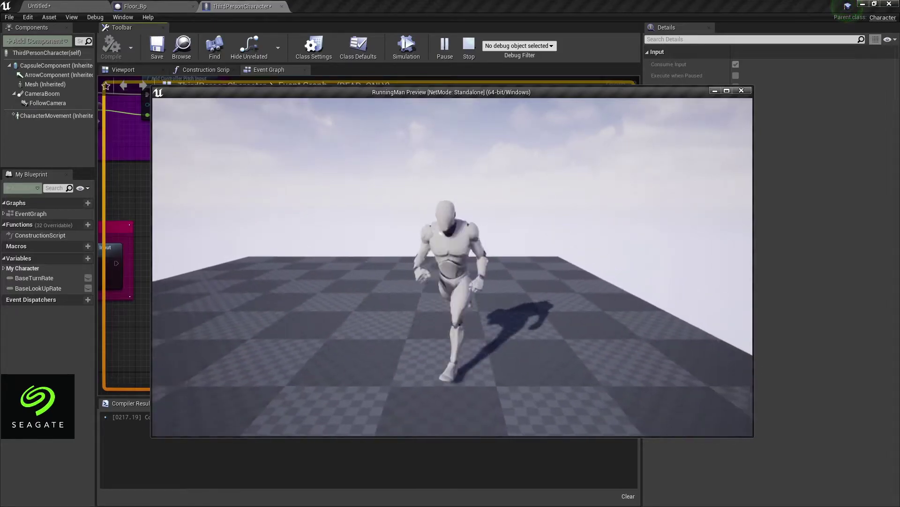
{"action": "key", "text": "w"}
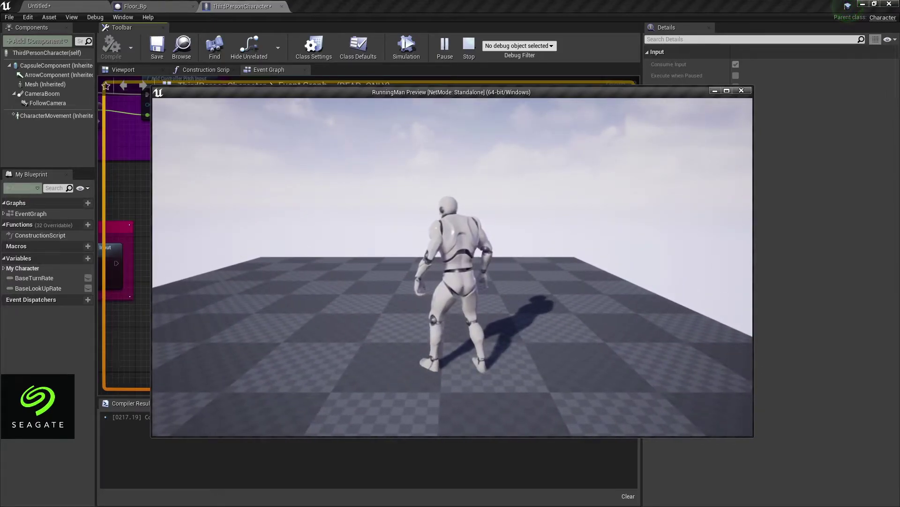
{"action": "key", "text": "Escape"}
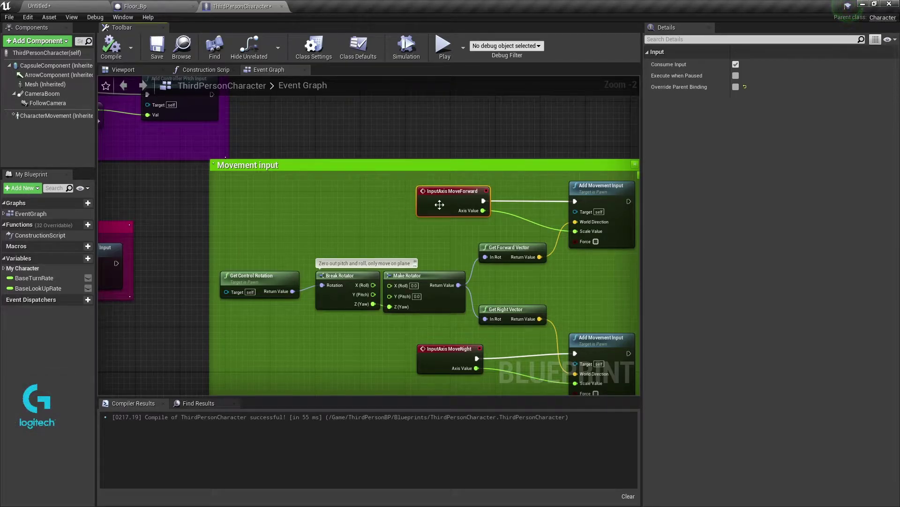
- Delete the InputAxis MoveForward node from the Movement input group
{"action": "mouse_move", "coordinate": [463, 227]}
{"action": "right_mouse_down"}
{"action": "mouse_move", "coordinate": [341, 215]}
{"action": "mouse_move", "coordinate": [385, 180]}
{"action": "right_mouse_up"}
{"action": "scroll", "coordinate": [414, 151], "scroll_direction": "up", "scroll_amount": 2}
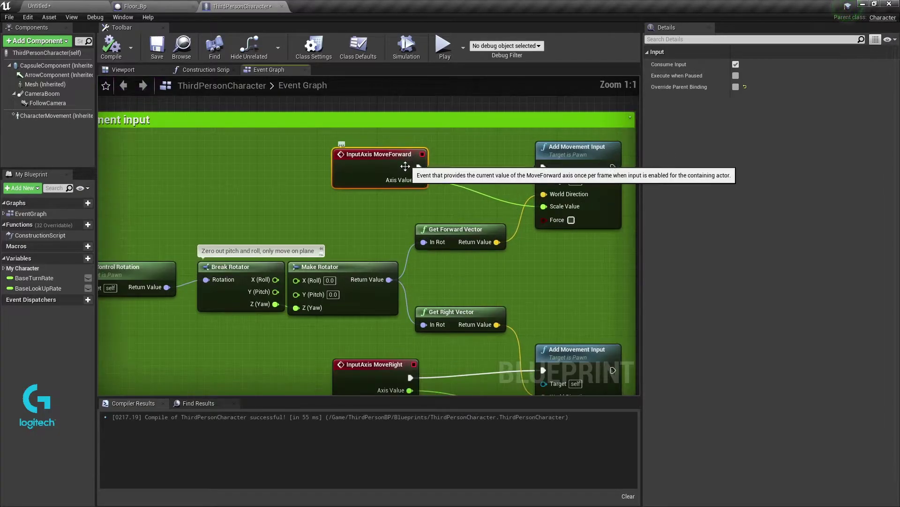
{"action": "right_click_drag", "start_coordinate": [422, 206], "coordinate": [373, 203]}
{"action": "left_click_drag", "start_coordinate": [387, 196], "coordinate": [235, 133]}
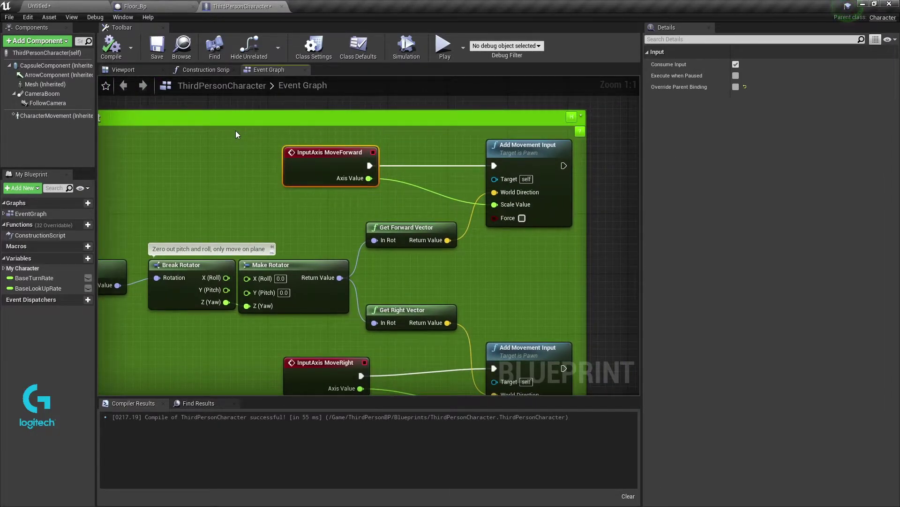
{"action": "key", "text": "Delete"}
- Add an Event Tick node, wire it into Add Movement Input, and compile
{"action": "right_click", "coordinate": [260, 182]}
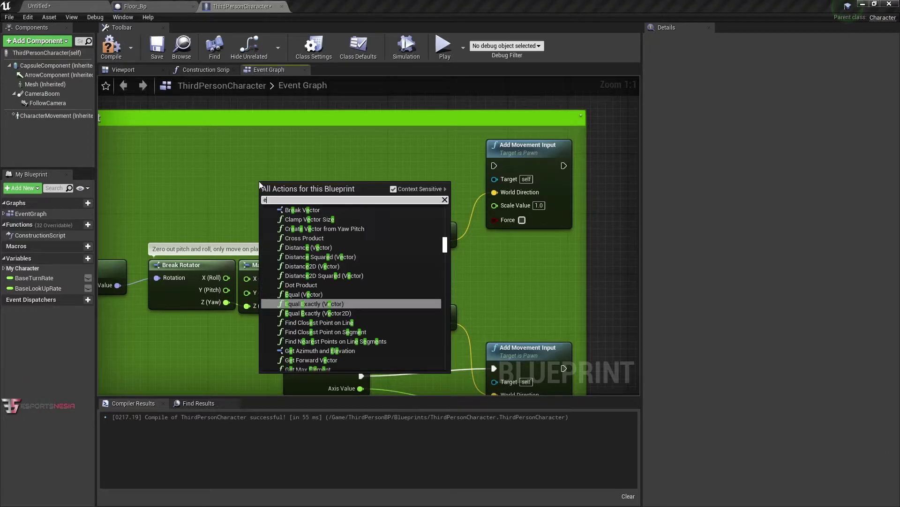
{"action": "type", "text": "eventthic"}
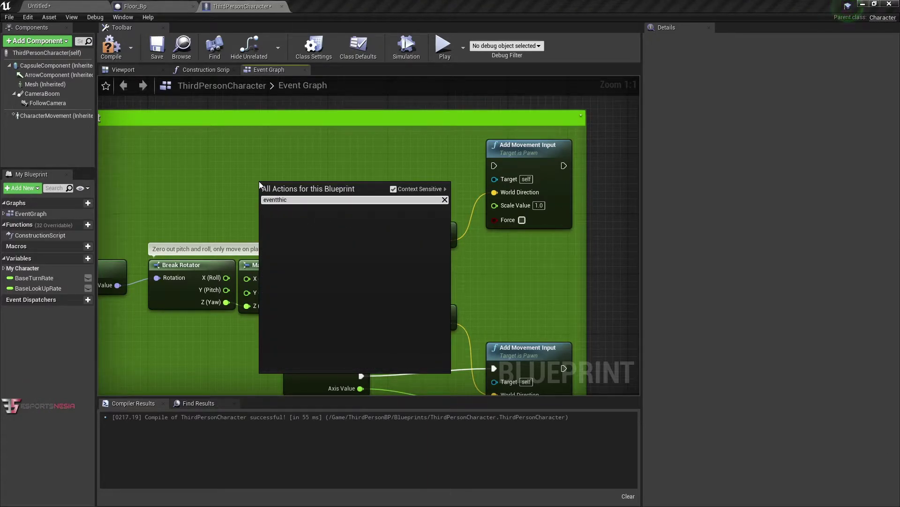
{"action": "key", "text": "BackSpace"}
{"action": "key", "text": "BackSpace"}
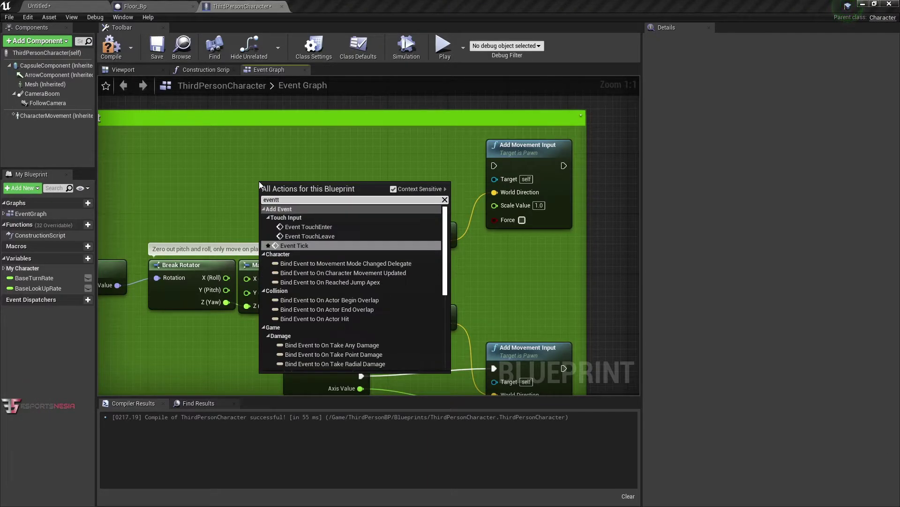
{"action": "type", "text": "ick"}
{"action": "key", "text": "Return"}
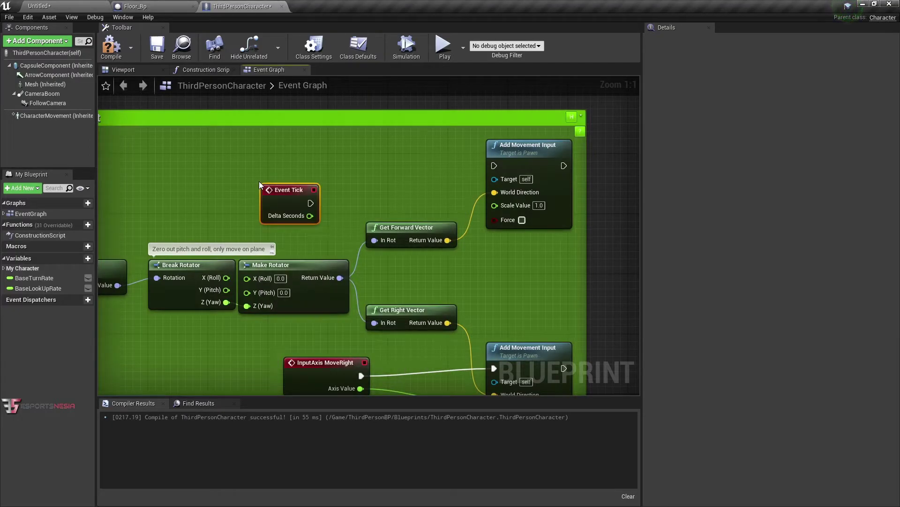
{"action": "mouse_move", "coordinate": [283, 190]}
{"action": "left_mouse_down"}
{"action": "mouse_move", "coordinate": [305, 174]}
{"action": "mouse_move", "coordinate": [283, 159]}
{"action": "left_mouse_up"}
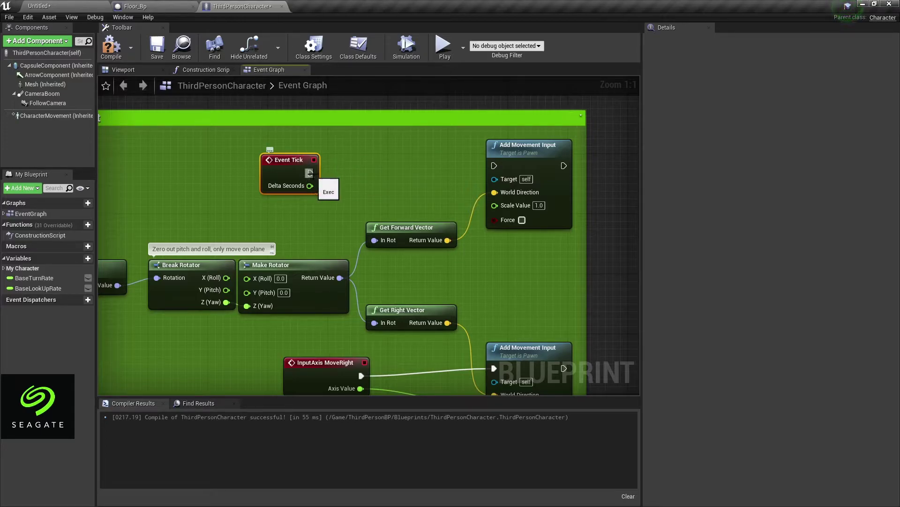
{"action": "left_click_drag", "start_coordinate": [311, 173], "coordinate": [495, 165]}
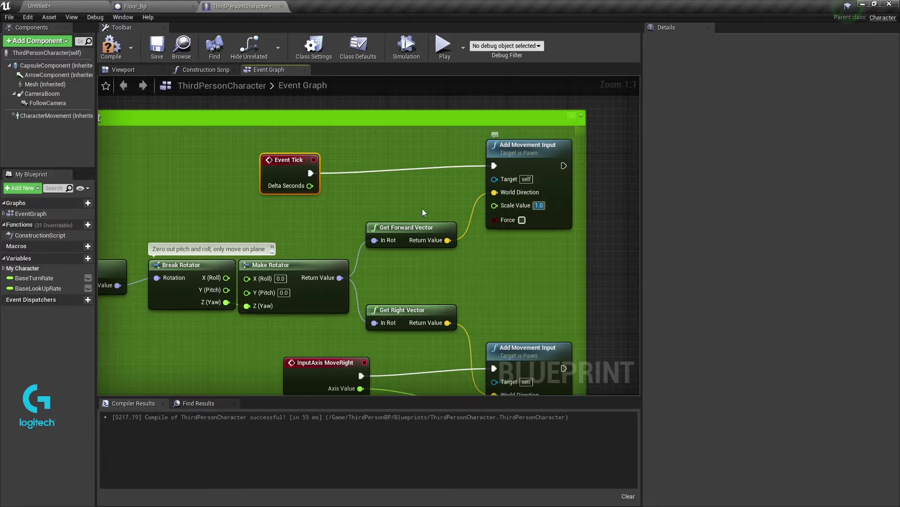
{"action": "left_click_drag", "start_coordinate": [286, 165], "coordinate": [344, 153]}
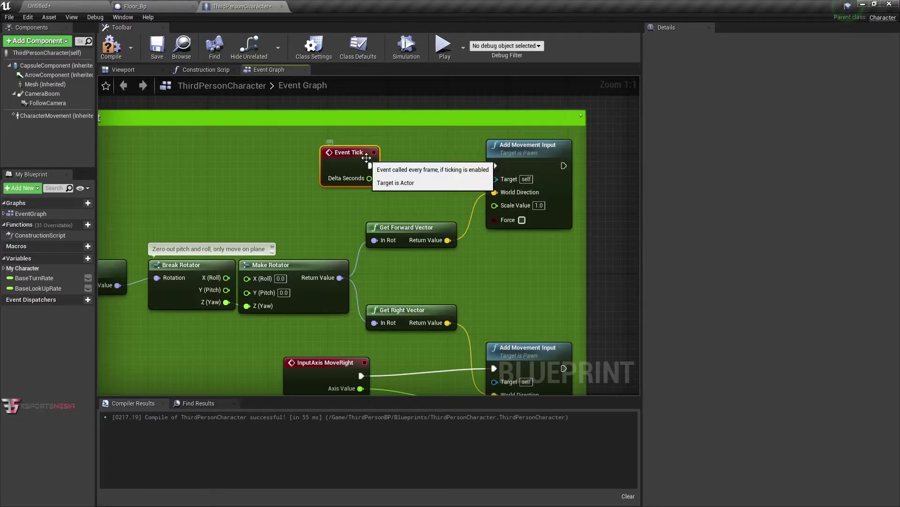
{"action": "left_click", "coordinate": [511, 197]}
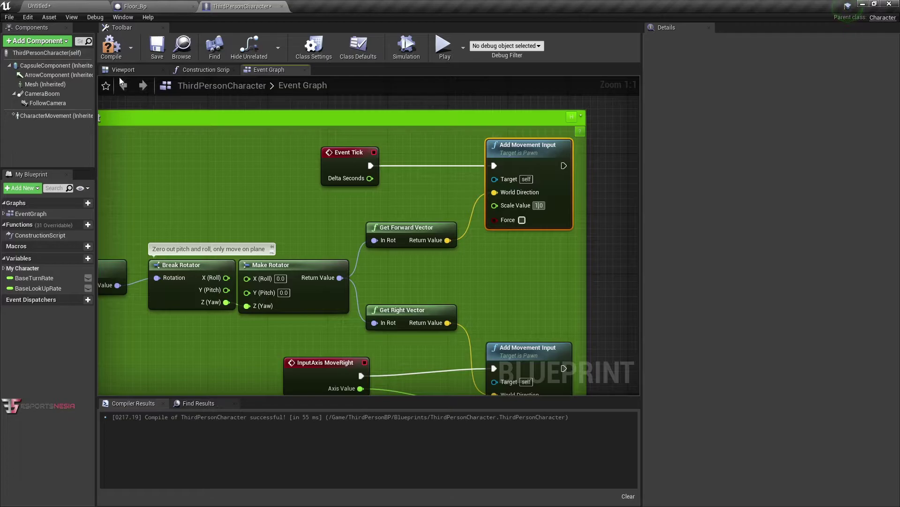
{"action": "left_click", "coordinate": [111, 45]}
- Switch back to the Untitled level and start a test run
{"action": "left_click", "coordinate": [129, 70]}
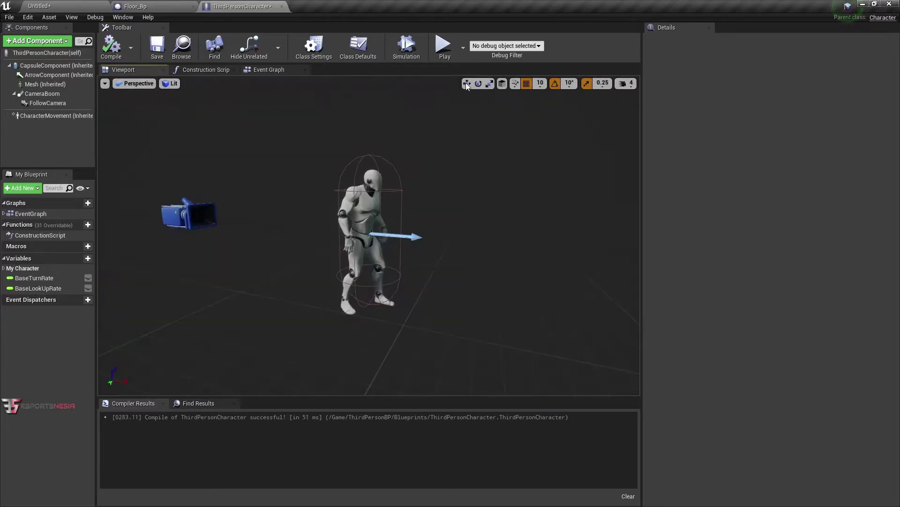
{"action": "left_click", "coordinate": [40, 6]}
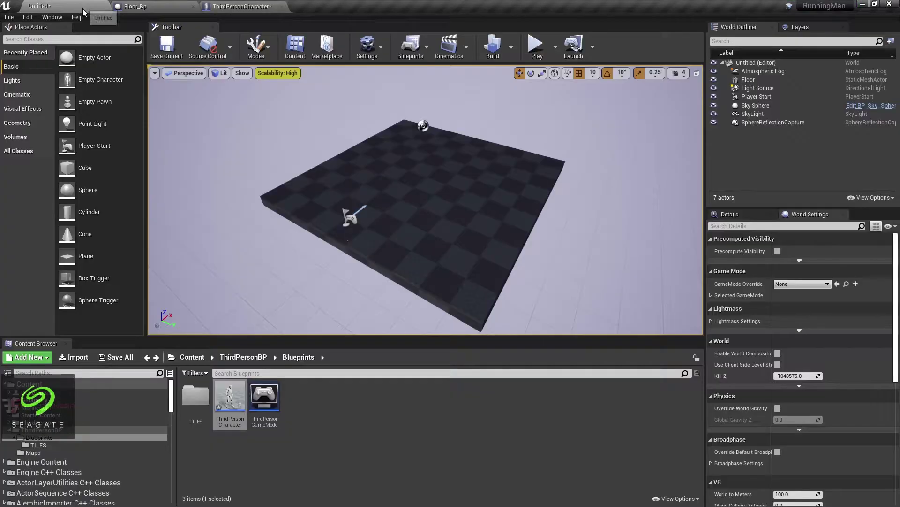
{"action": "left_click", "coordinate": [536, 47]}
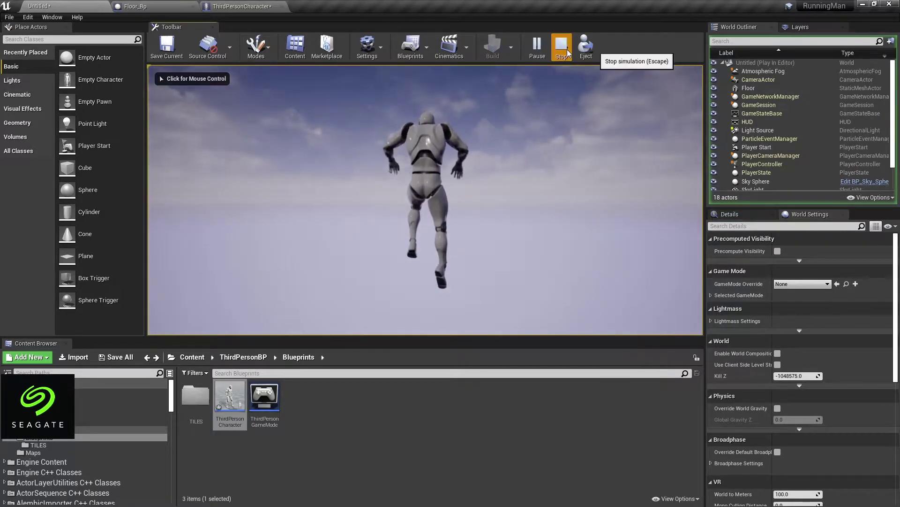
- Stop the test run, reopen ThirdPersonCharacter's Viewport and select its FollowCamera
{"action": "left_click", "coordinate": [567, 50]}
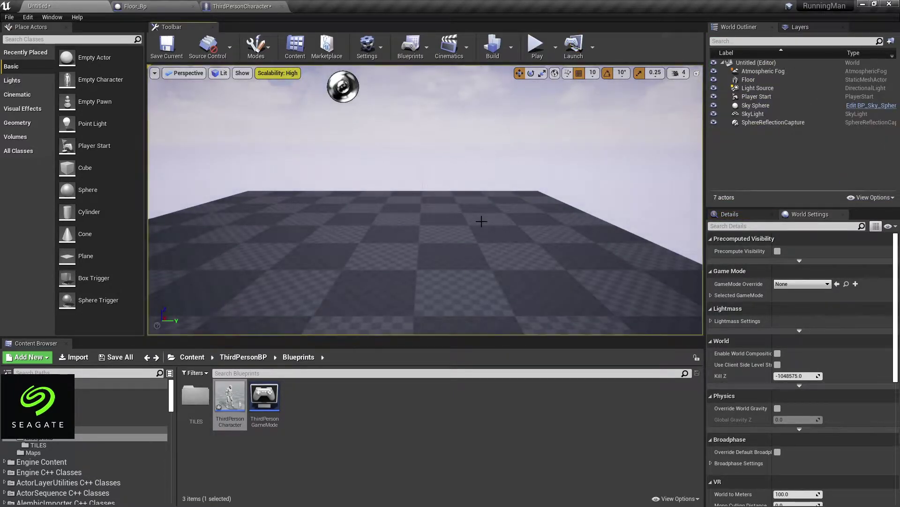
{"action": "double_click", "coordinate": [230, 402]}
{"action": "left_click", "coordinate": [270, 69]}
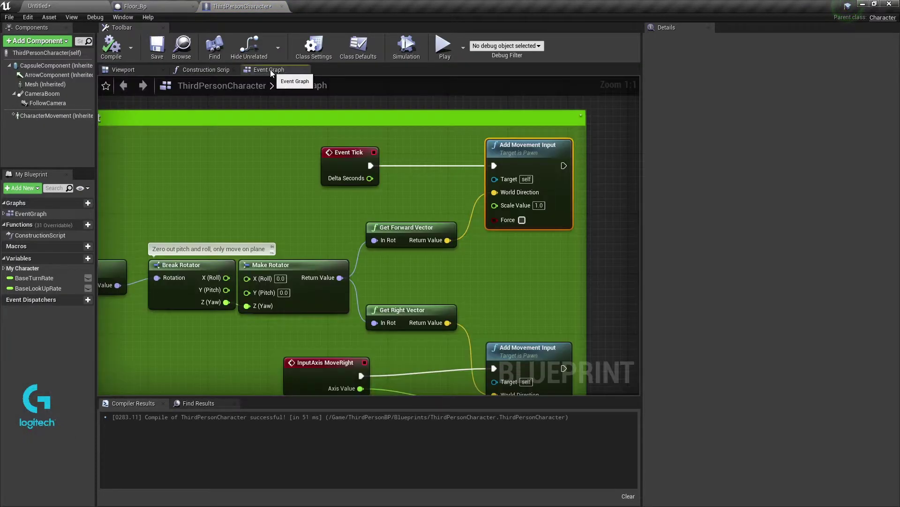
{"action": "left_click", "coordinate": [140, 69]}
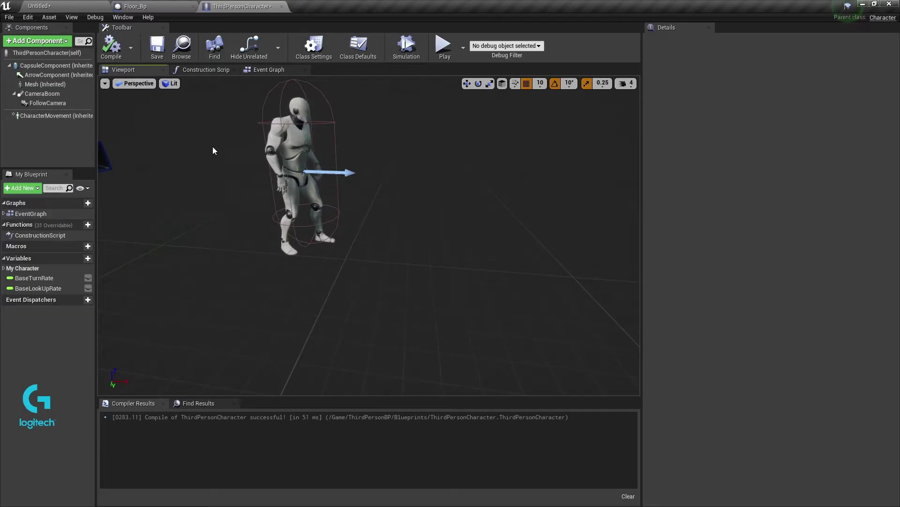
{"action": "left_click", "coordinate": [337, 177]}
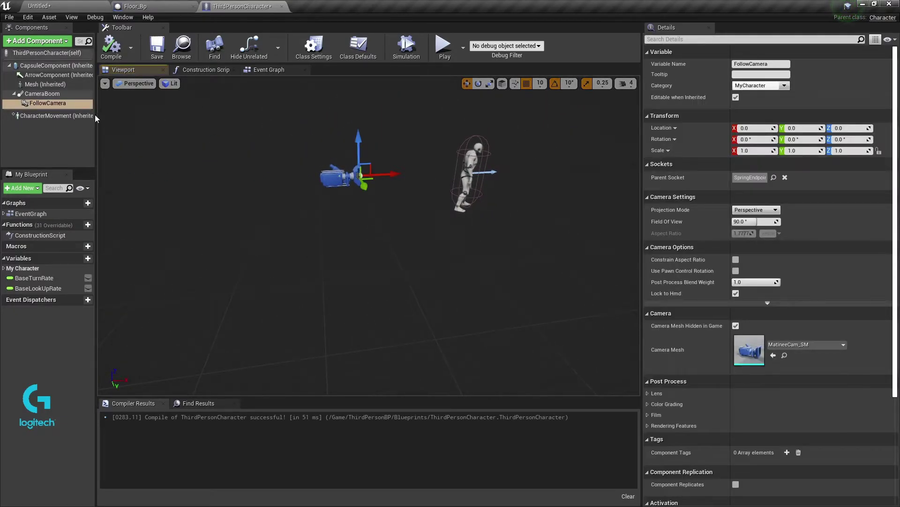
- Move the FollowCamera to X -300 and Z 200 behind and above the character
{"action": "left_click", "coordinate": [393, 175]}
{"action": "left_click_drag", "start_coordinate": [393, 175], "coordinate": [272, 189]}
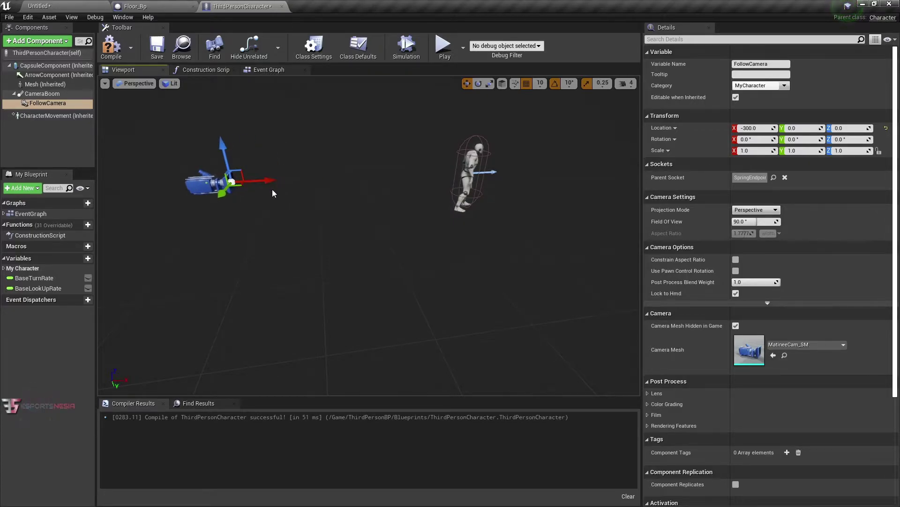
{"action": "left_click_drag", "start_coordinate": [224, 144], "coordinate": [212, 43]}
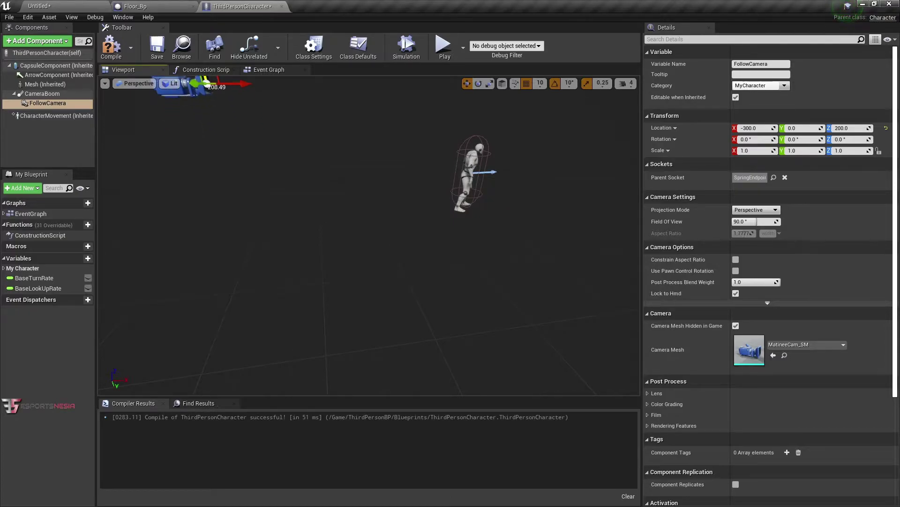
{"action": "middle_click_drag", "start_coordinate": [366, 160], "coordinate": [386, 203]}
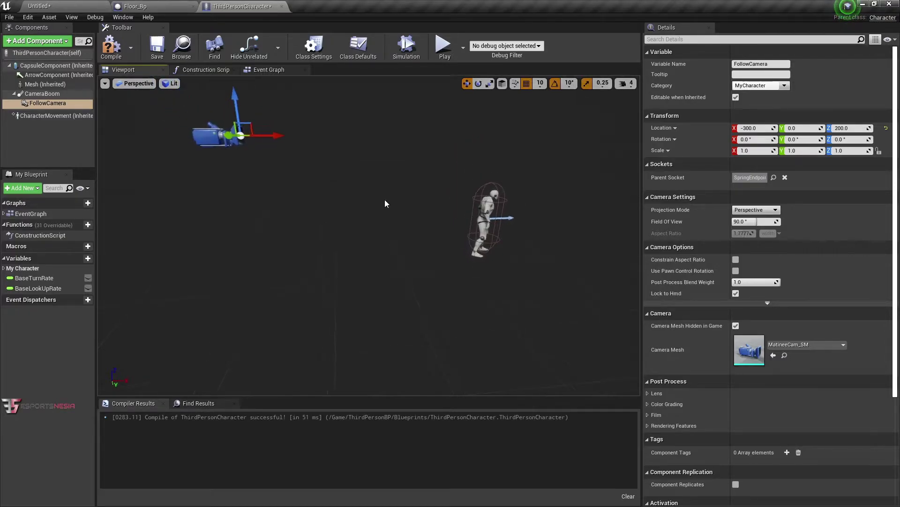
- Pitch the camera to -10°, compile the character blueprint, and start a test play
{"action": "left_click", "coordinate": [808, 140]}
{"action": "type", "text": "-10"}
{"action": "key", "text": "Return"}
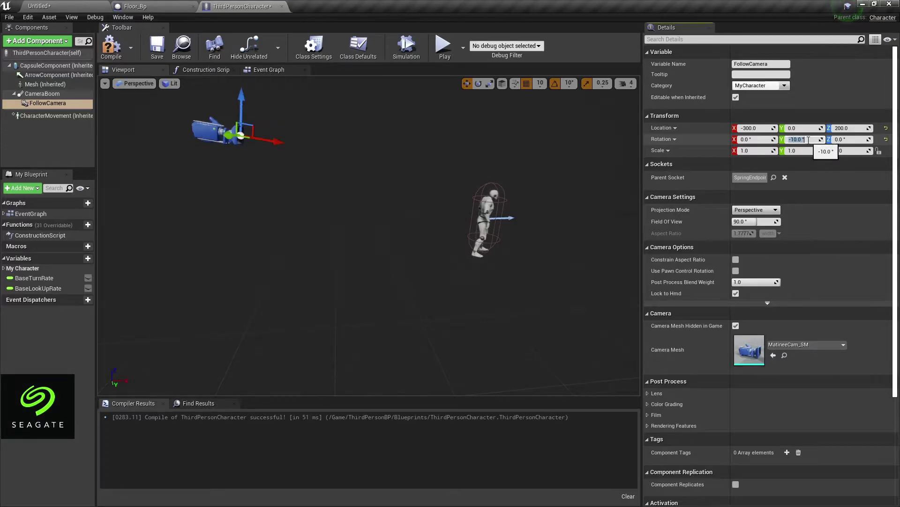
{"action": "left_click", "coordinate": [111, 47]}
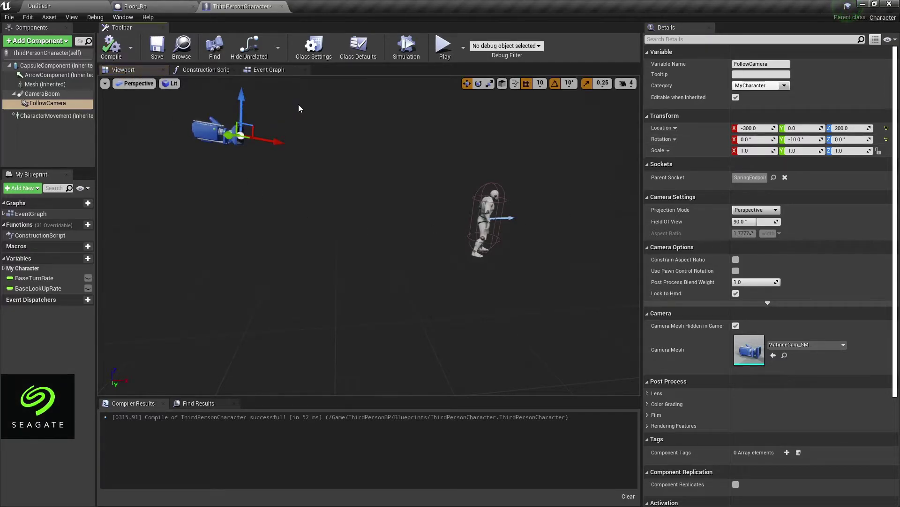
{"action": "left_click", "coordinate": [441, 49]}
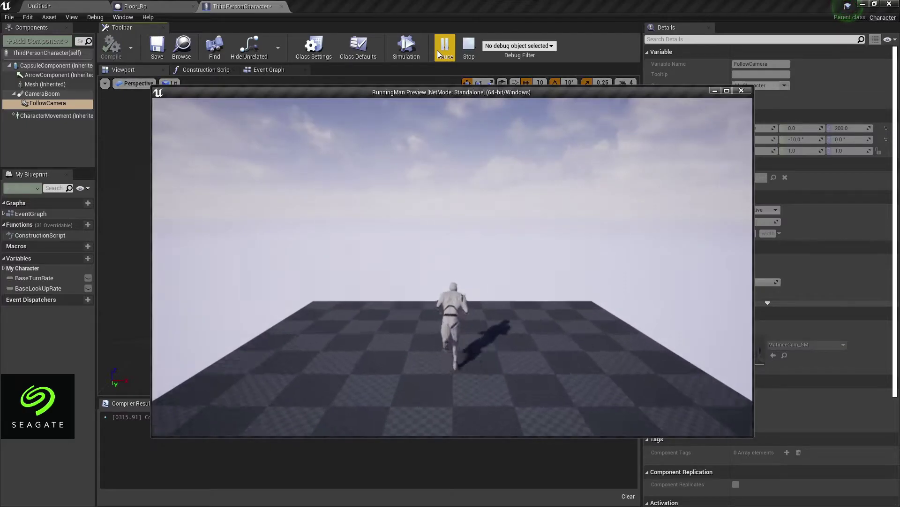
- Stop the test run, save ThirdPersonCharacter, and close its blueprint tab
{"action": "key", "text": "Escape"}
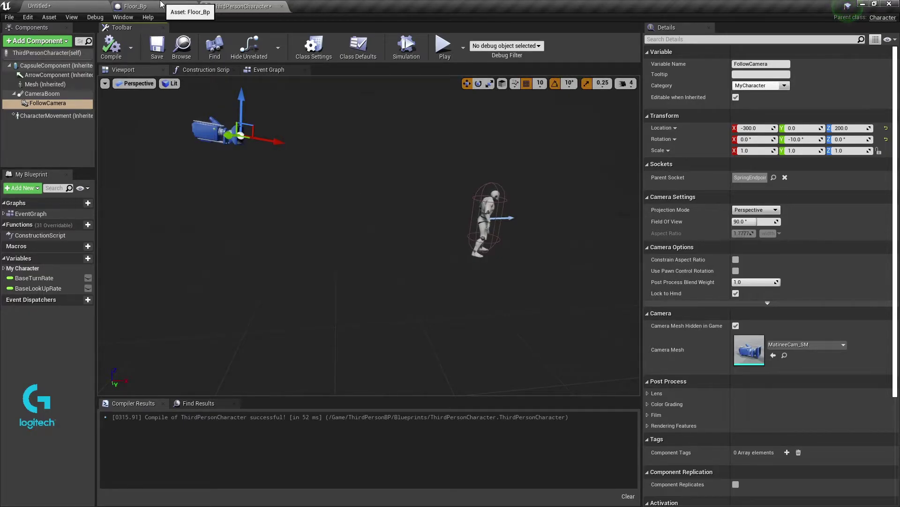
{"action": "left_click", "coordinate": [157, 56]}
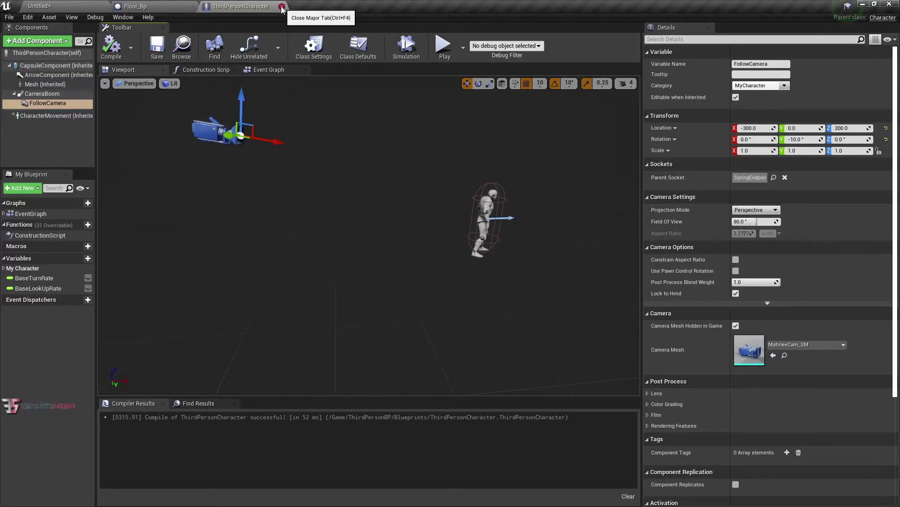
{"action": "left_click", "coordinate": [282, 7]}
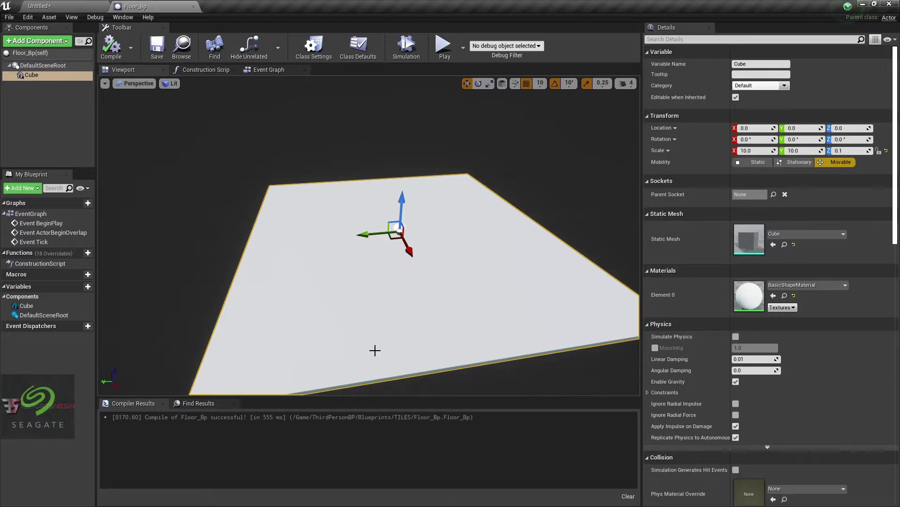
- Slide Floor_Bp's Cube slab along X until its location reads 500
{"action": "left_click", "coordinate": [370, 234]}
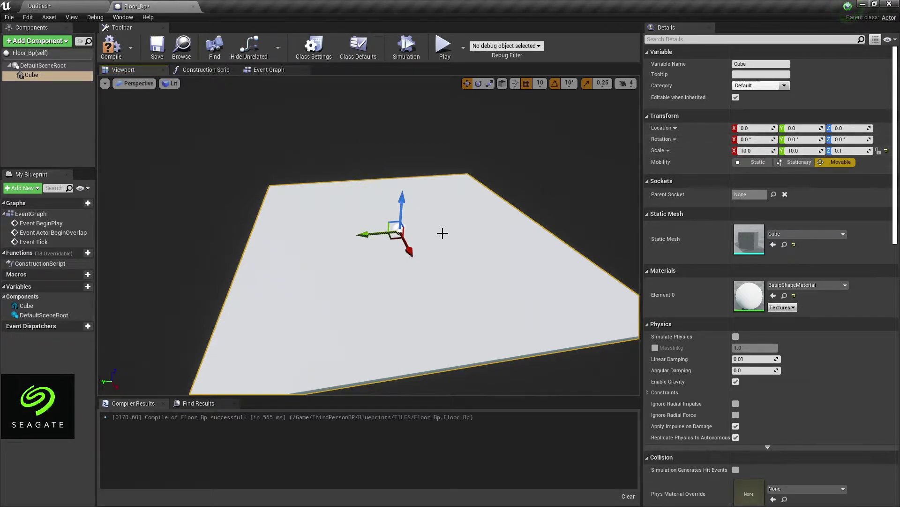
{"action": "left_click_drag", "start_coordinate": [446, 284], "coordinate": [416, 240]}
{"action": "left_click_drag", "start_coordinate": [373, 204], "coordinate": [508, 207]}
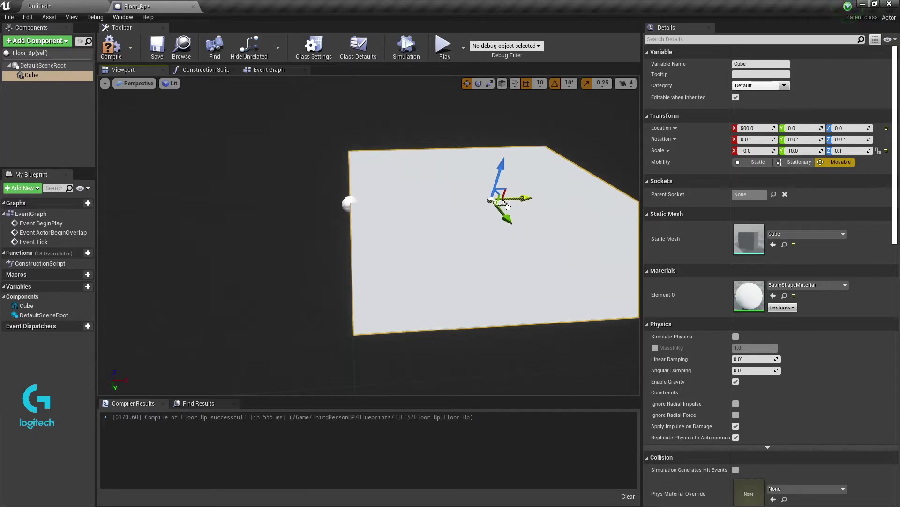
{"action": "left_click_drag", "start_coordinate": [508, 207], "coordinate": [508, 207]}
{"action": "mouse_move", "coordinate": [397, 210]}
{"action": "left_mouse_down"}
{"action": "mouse_move", "coordinate": [403, 215]}
{"action": "mouse_move", "coordinate": [260, 282]}
{"action": "left_mouse_up"}
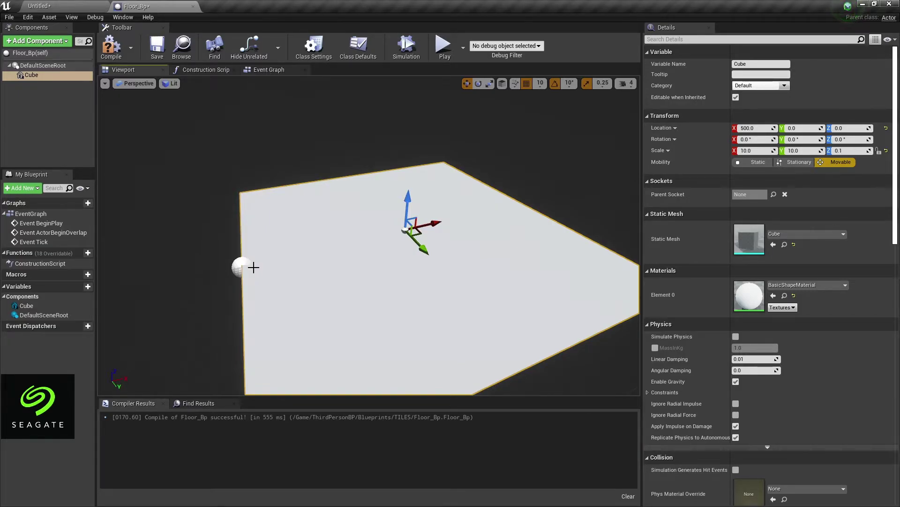
{"action": "left_click", "coordinate": [66, 42]}
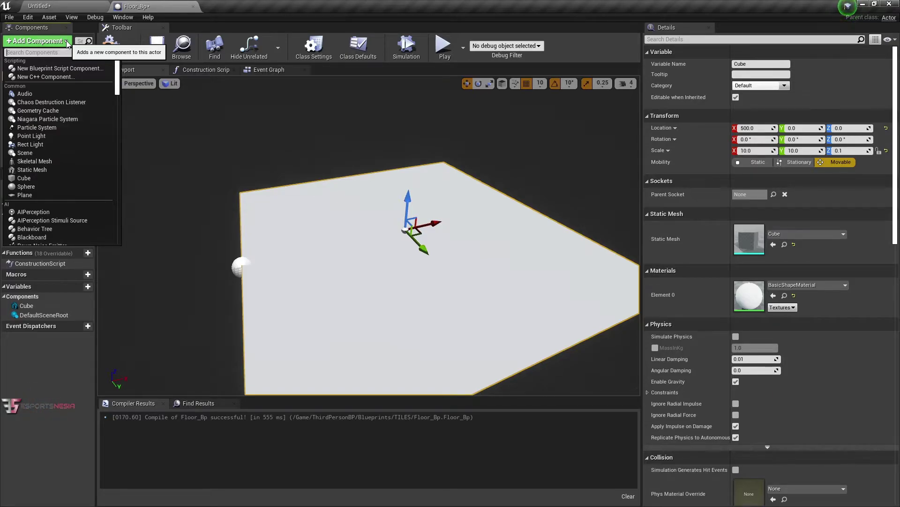
- Add an Arrow component, move it under the scene root, then delete it
{"action": "type", "text": "arrow"}
{"action": "left_click", "coordinate": [55, 69]}
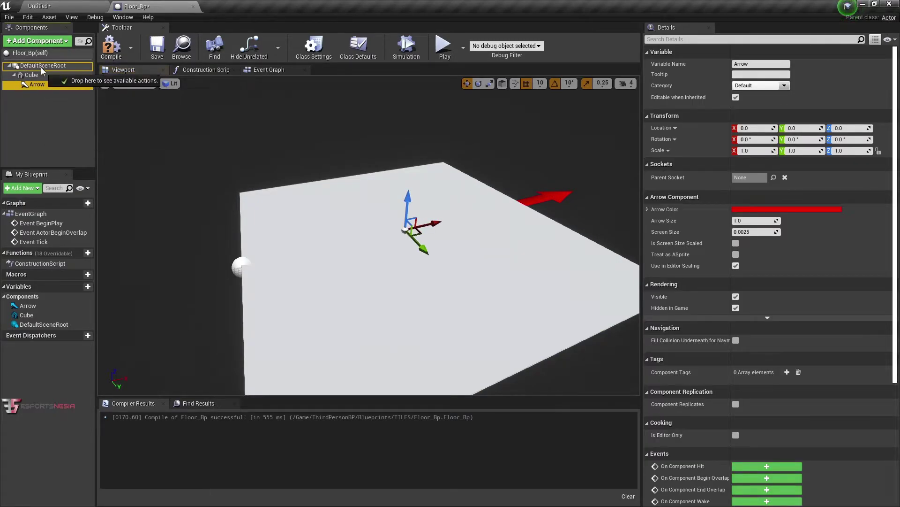
{"action": "left_click_drag", "start_coordinate": [41, 86], "coordinate": [41, 67]}
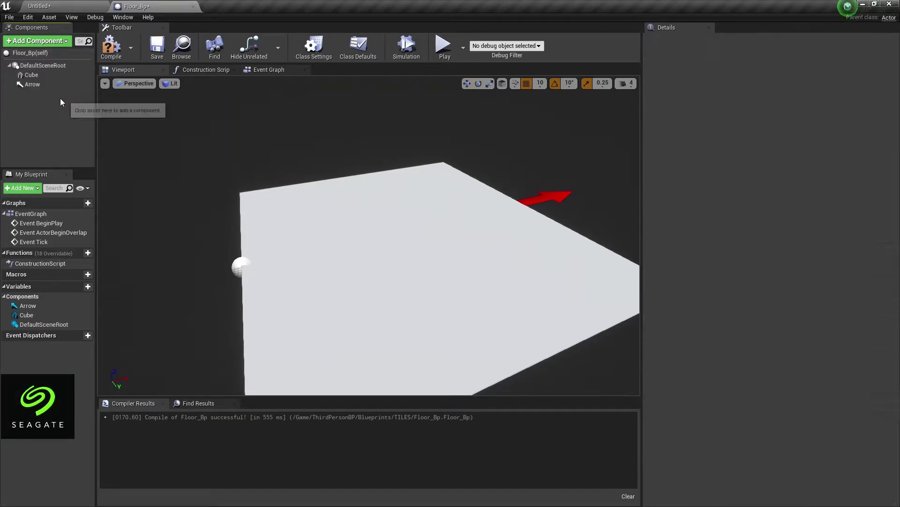
{"action": "key", "text": "Delete"}
- Re-add an Arrow component under the scene root and set its X location to 1000
{"action": "left_click", "coordinate": [64, 43]}
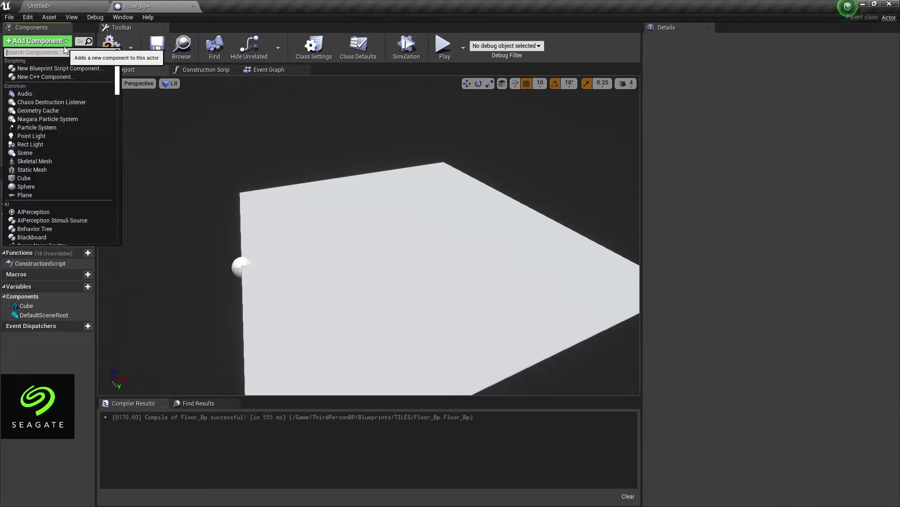
{"action": "type", "text": "spnaw"}
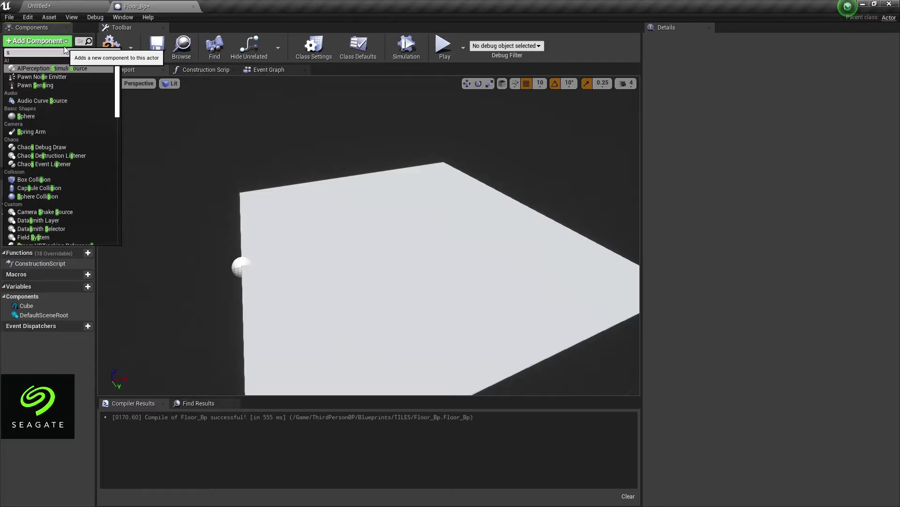
{"action": "key", "text": "BackSpace"}
{"action": "key", "text": "BackSpace"}
{"action": "key", "text": "BackSpace"}
{"action": "type", "text": "awn"}
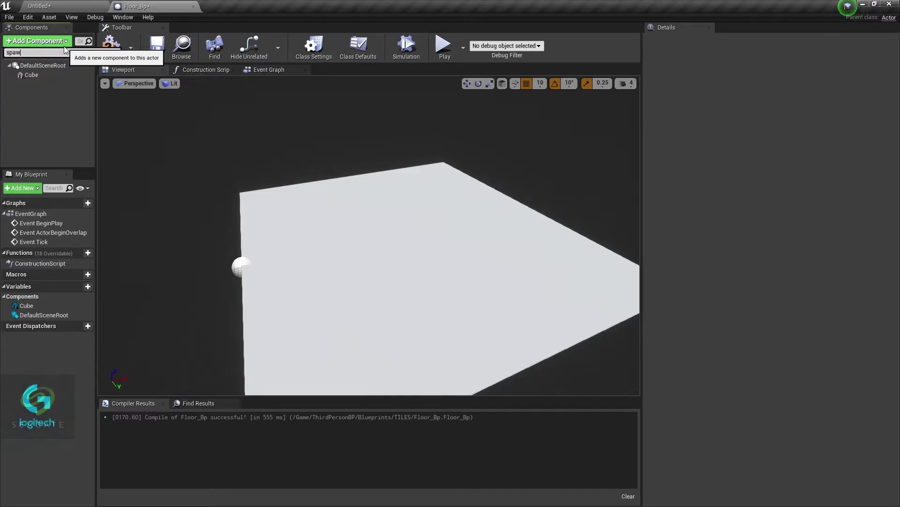
{"action": "key", "text": "BackSpace"}
{"action": "key", "text": "BackSpace"}
{"action": "key", "text": "BackSpace"}
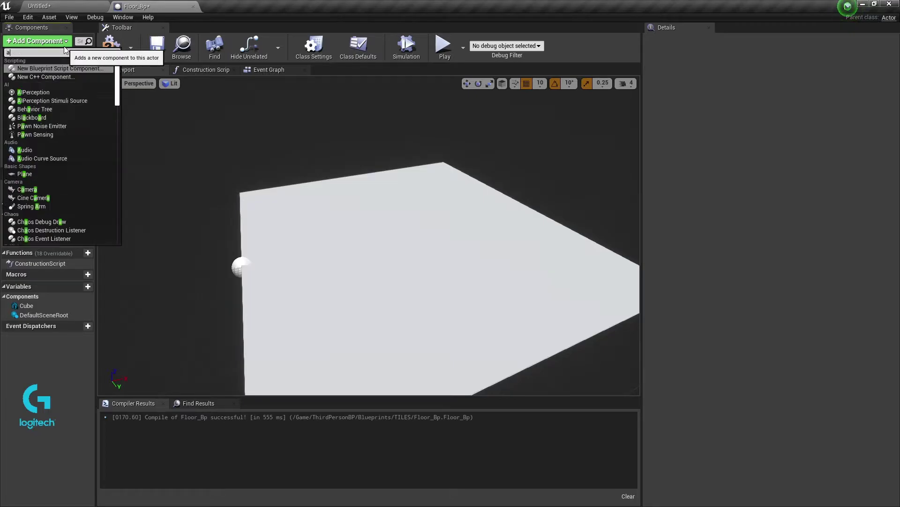
{"action": "type", "text": "arrow"}
{"action": "key", "text": "Return"}
{"action": "left_click", "coordinate": [60, 115]}
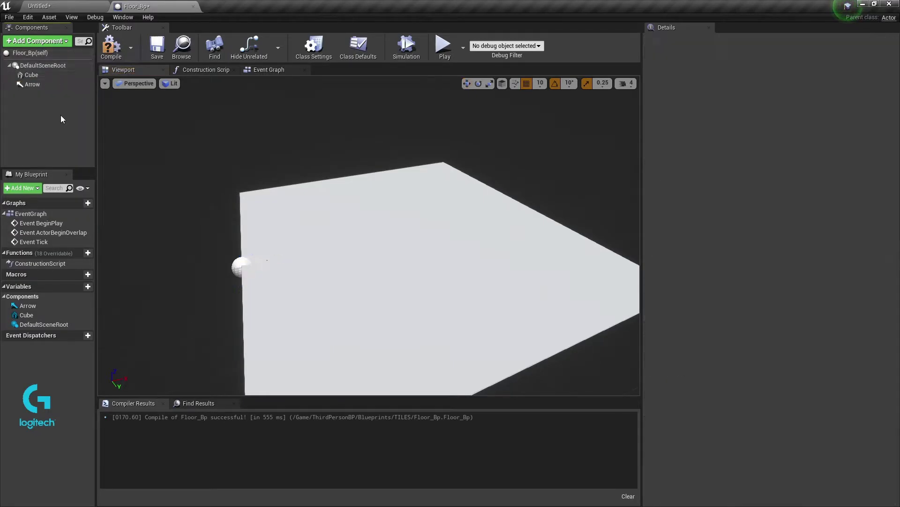
{"action": "left_click", "coordinate": [40, 85]}
{"action": "type", "text": "1000"}
{"action": "key", "text": "Return"}
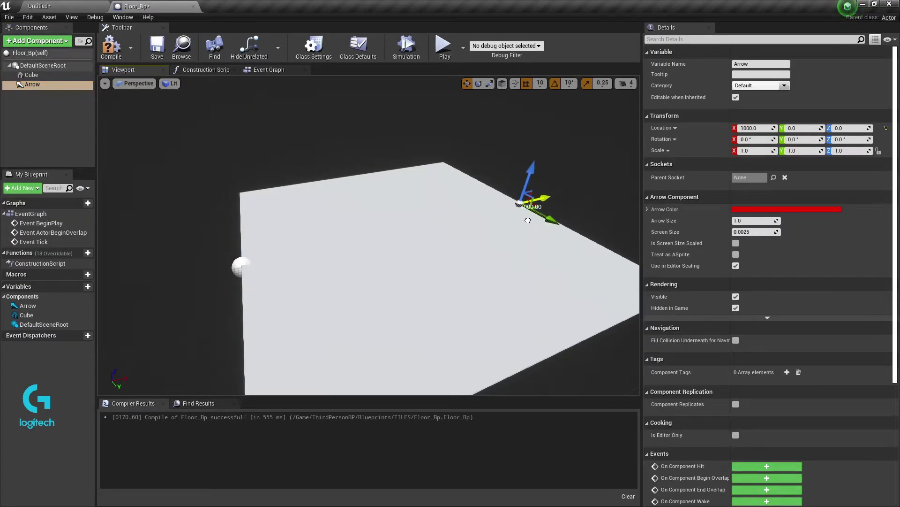
- Rename the Arrow component to AttachArrow
{"action": "right_click_drag", "start_coordinate": [491, 232], "coordinate": [490, 232]}
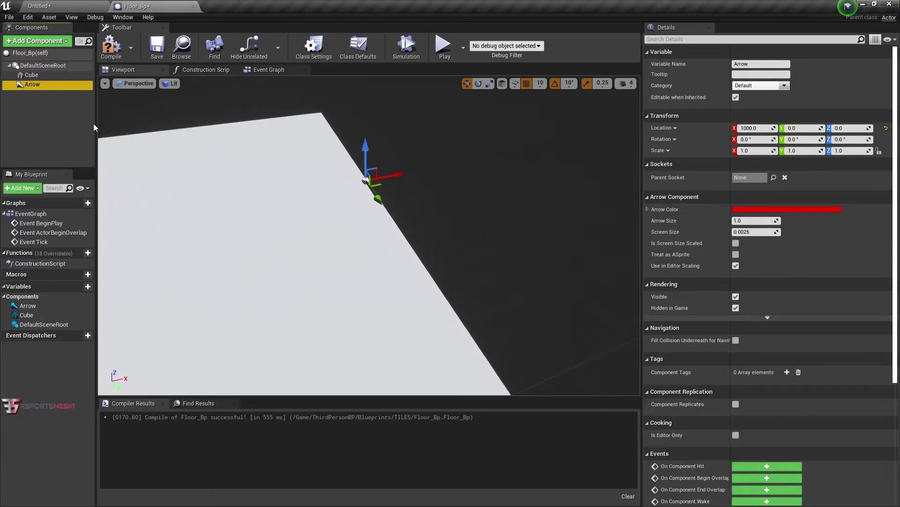
{"action": "right_click", "coordinate": [72, 87]}
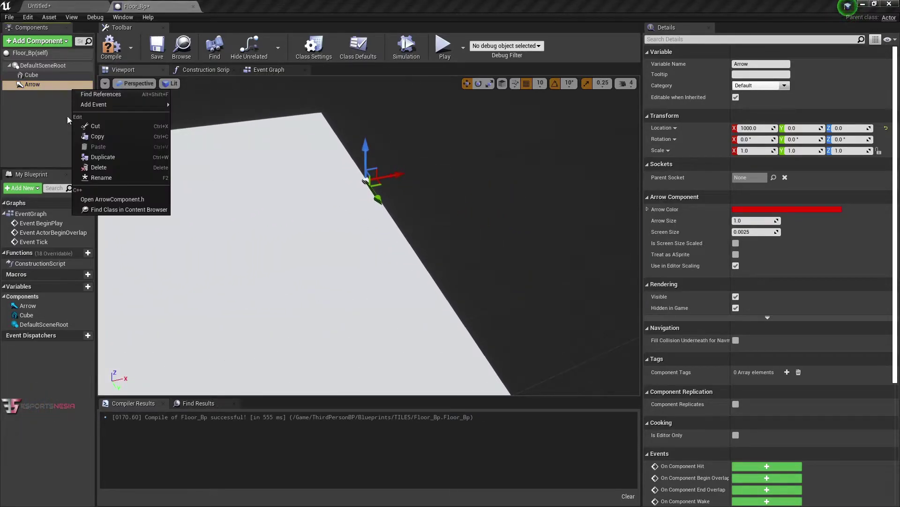
{"action": "left_click", "coordinate": [125, 179]}
{"action": "type", "text": "Ar"}
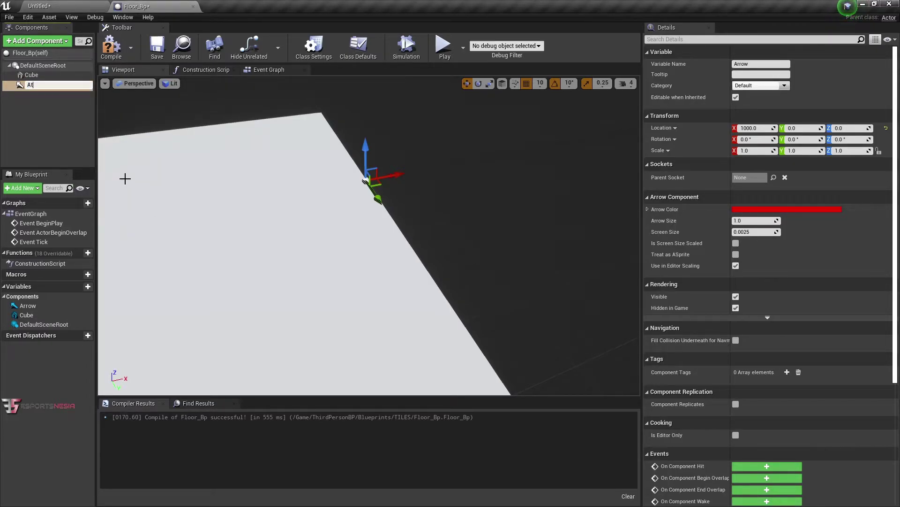
{"action": "type", "text": "achAr"}
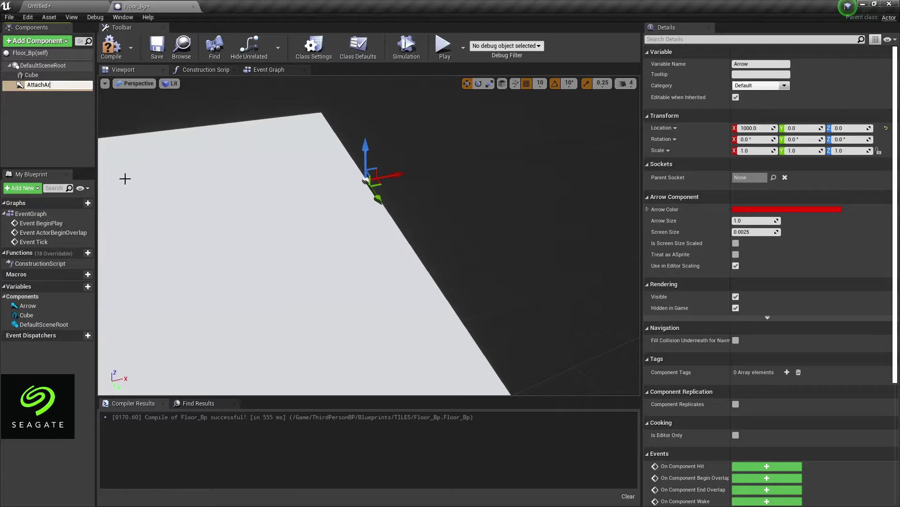
{"action": "type", "text": "row"}
{"action": "key", "text": "Return"}
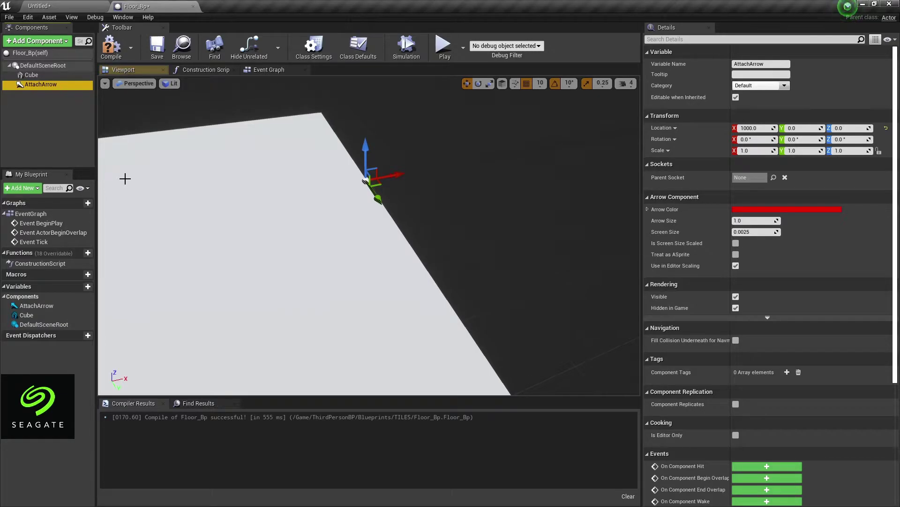
- Add a new Floor_Bp function named Get Attachment Transform
{"action": "left_click", "coordinate": [87, 253]}
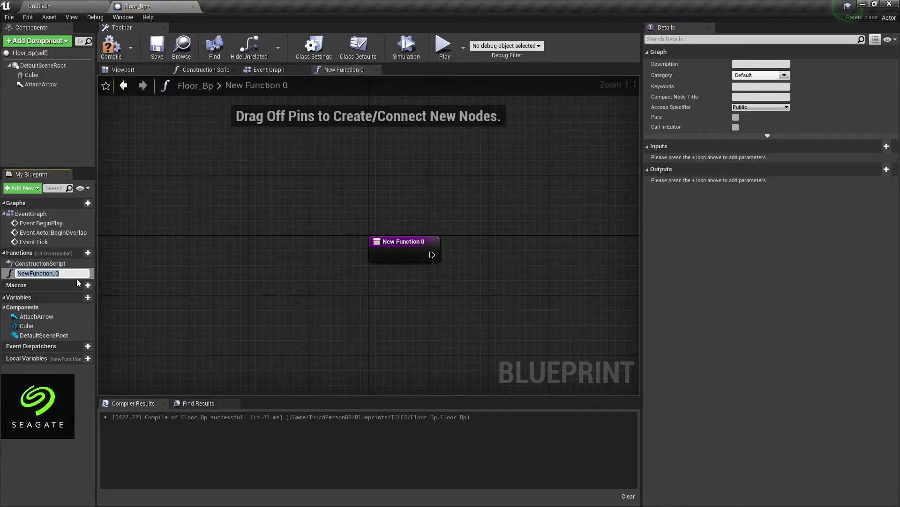
{"action": "type", "text": "Get "}
{"action": "type", "text": "Attachm"}
{"action": "type", "text": "ent Tran"}
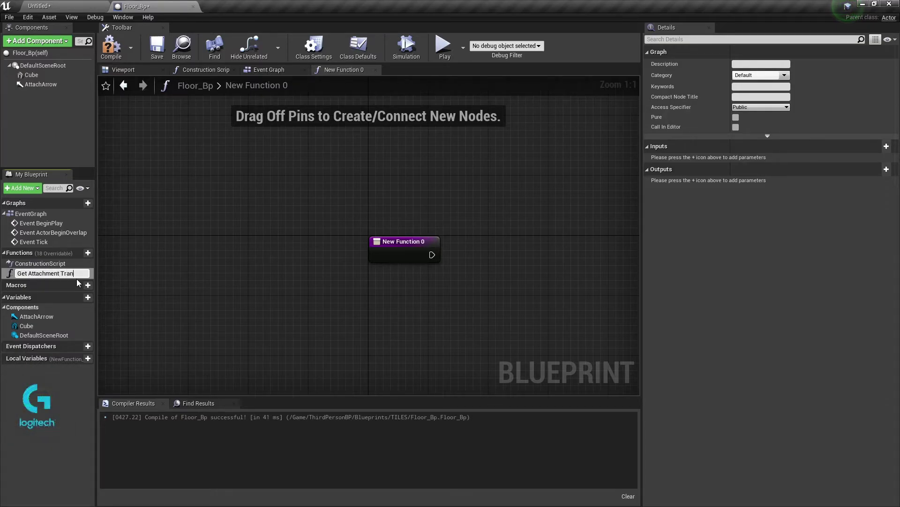
{"action": "type", "text": "rm"}
{"action": "key", "text": "Return"}
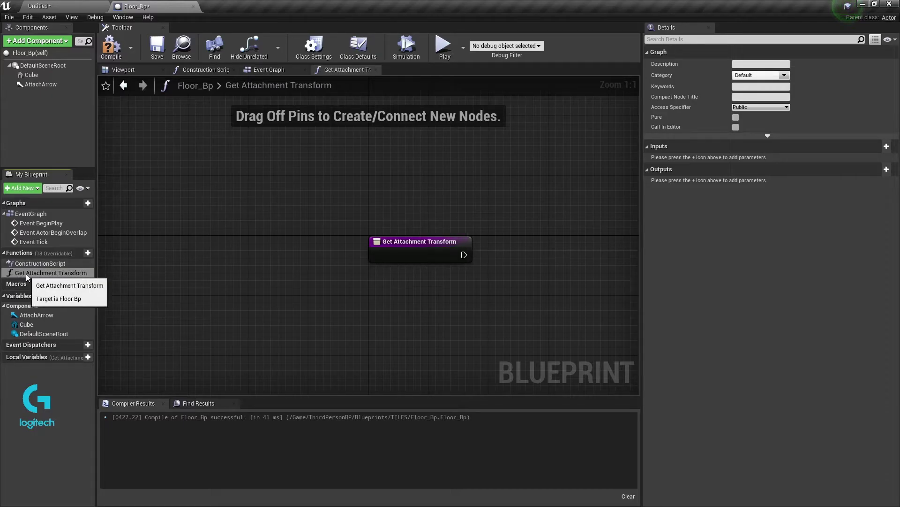
{"action": "left_click", "coordinate": [27, 274]}
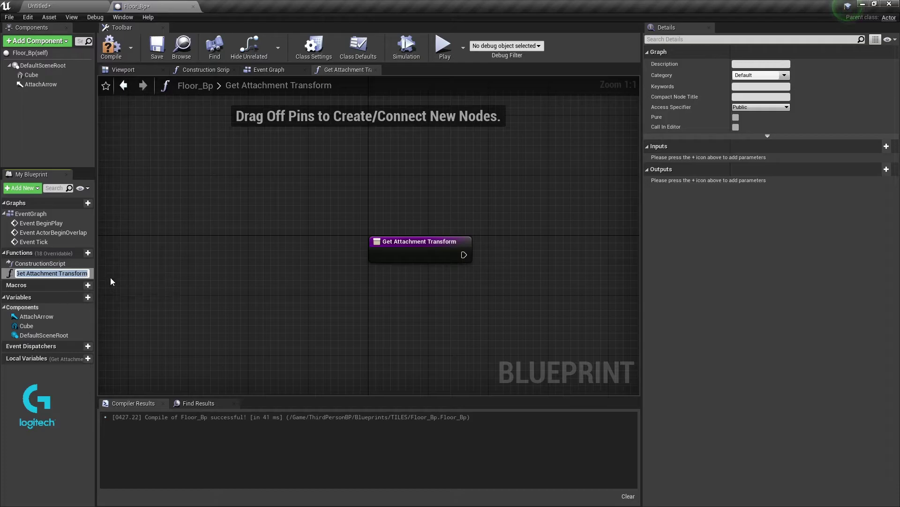
- Place an Attach Arrow getter node in the Get Attachment Transform graph
{"action": "left_click", "coordinate": [65, 86]}
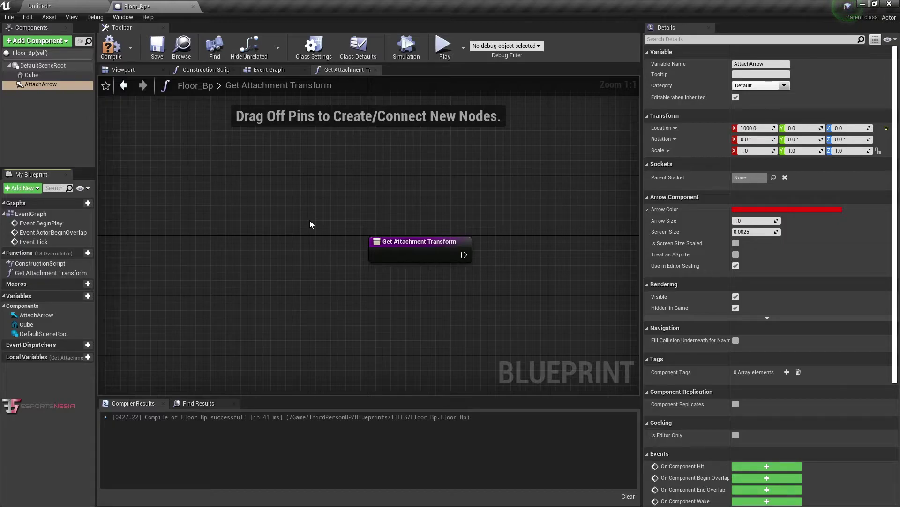
{"action": "left_click", "coordinate": [38, 85]}
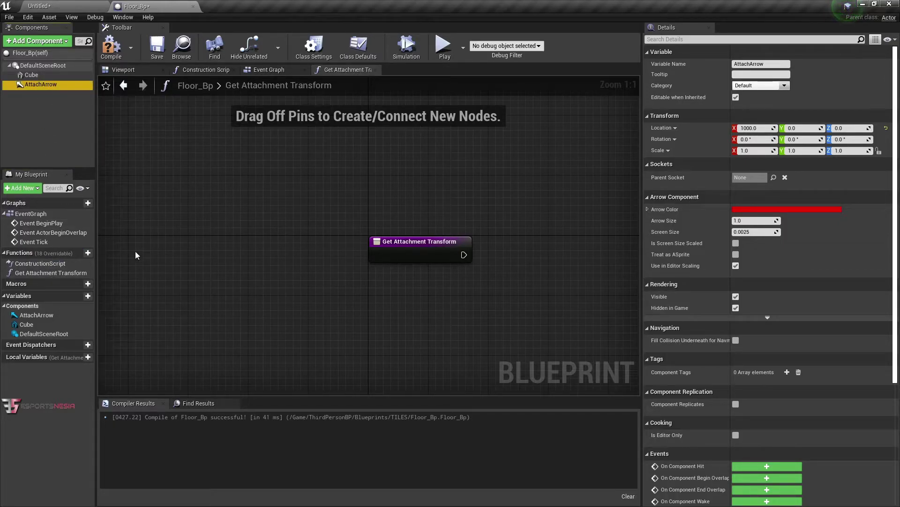
{"action": "left_click_drag", "start_coordinate": [454, 251], "coordinate": [335, 221]}
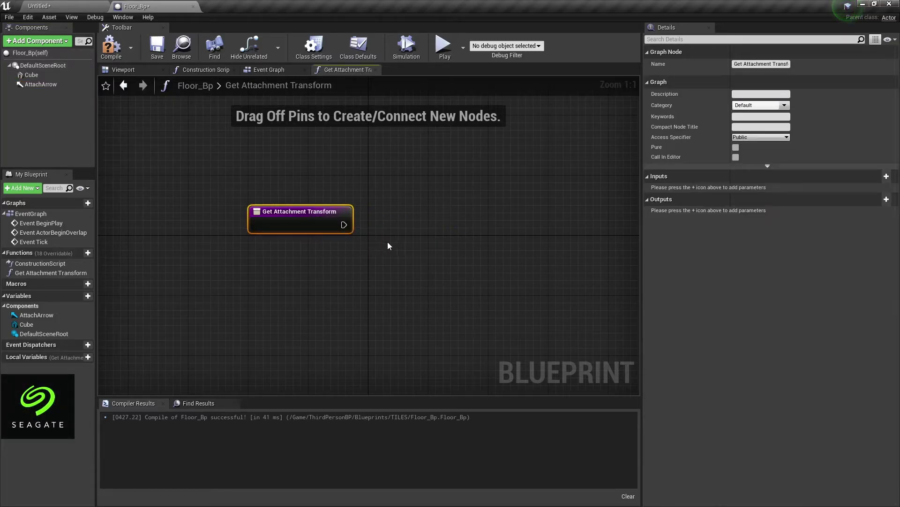
{"action": "right_click", "coordinate": [387, 241]}
{"action": "key", "text": "Escape"}
{"action": "left_click_drag", "start_coordinate": [37, 315], "coordinate": [386, 265]}
{"action": "left_click", "coordinate": [418, 286]}
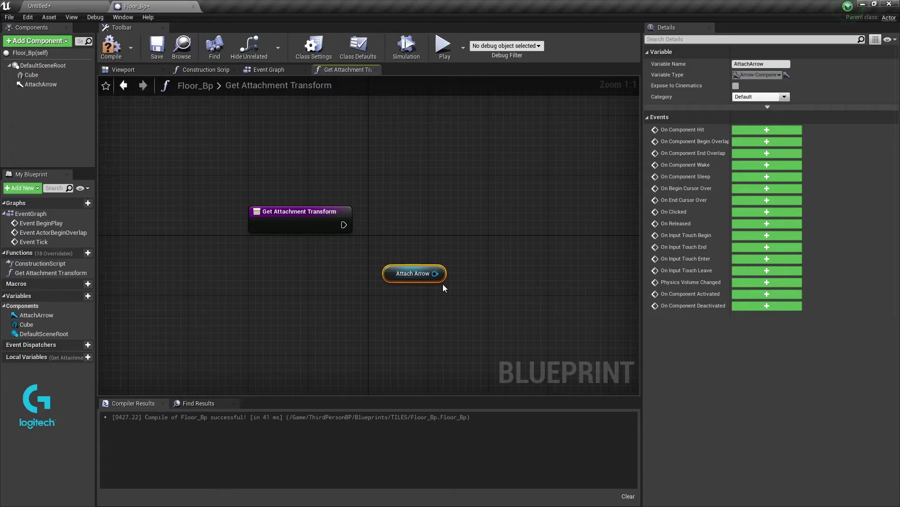
{"action": "left_click", "coordinate": [305, 220]}
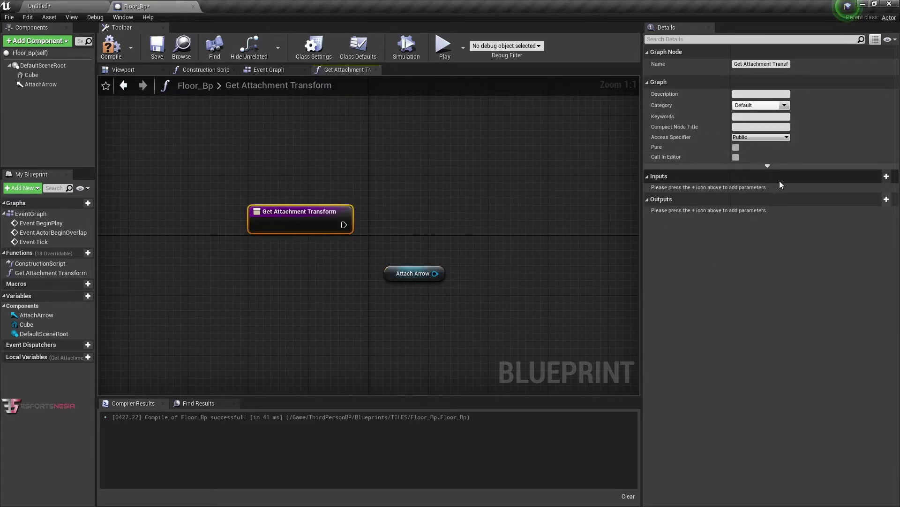
- Add a Transform output parameter named Attach Transform to the function
{"action": "left_click", "coordinate": [889, 200]}
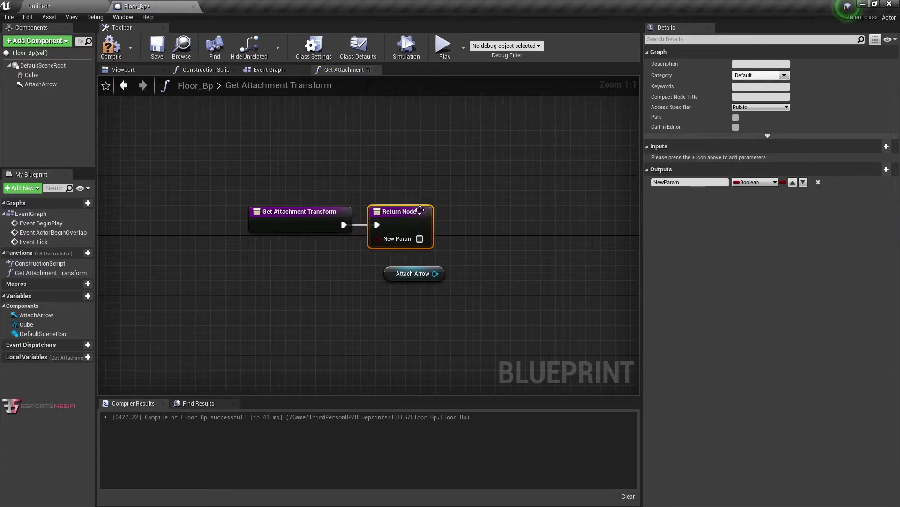
{"action": "left_click_drag", "start_coordinate": [420, 210], "coordinate": [570, 211]}
{"action": "left_click", "coordinate": [766, 183]}
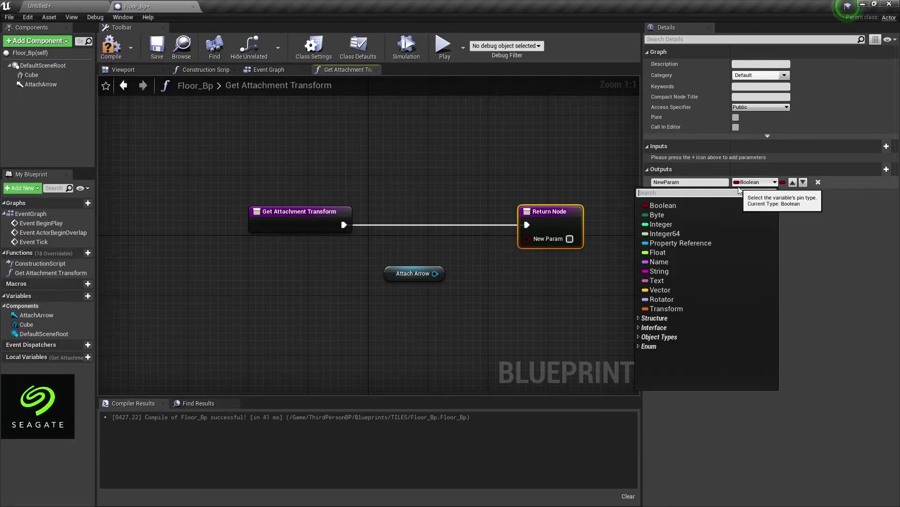
{"action": "left_click", "coordinate": [694, 280]}
{"action": "left_click", "coordinate": [703, 183]}
{"action": "key", "text": "ctrl+a"}
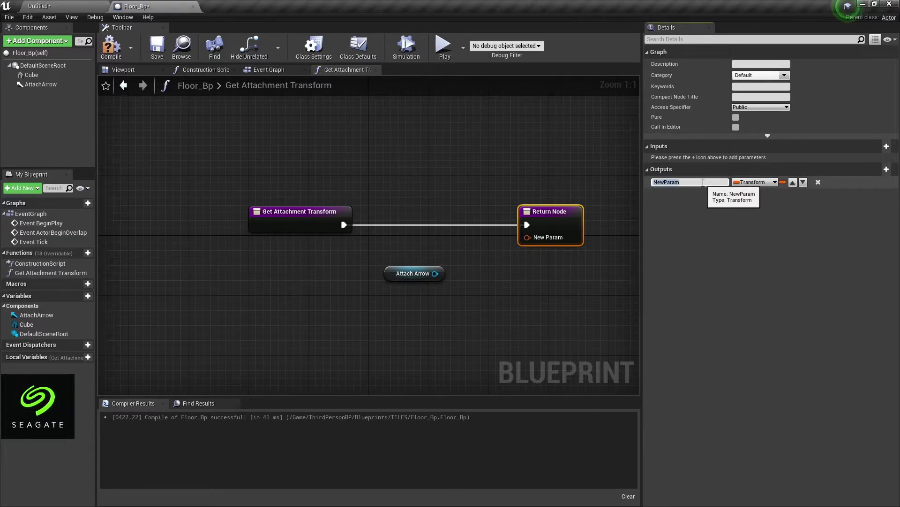
{"action": "type", "text": "Get attach"}
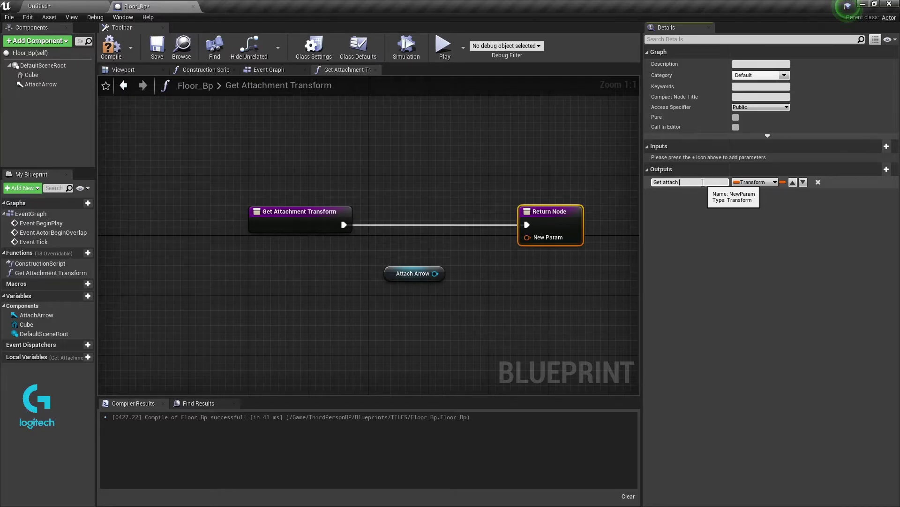
{"action": "key", "text": "BackSpace"}
{"action": "key", "text": "BackSpace"}
{"action": "key", "text": "BackSpace"}
{"action": "type", "text": "Attach Transform"}
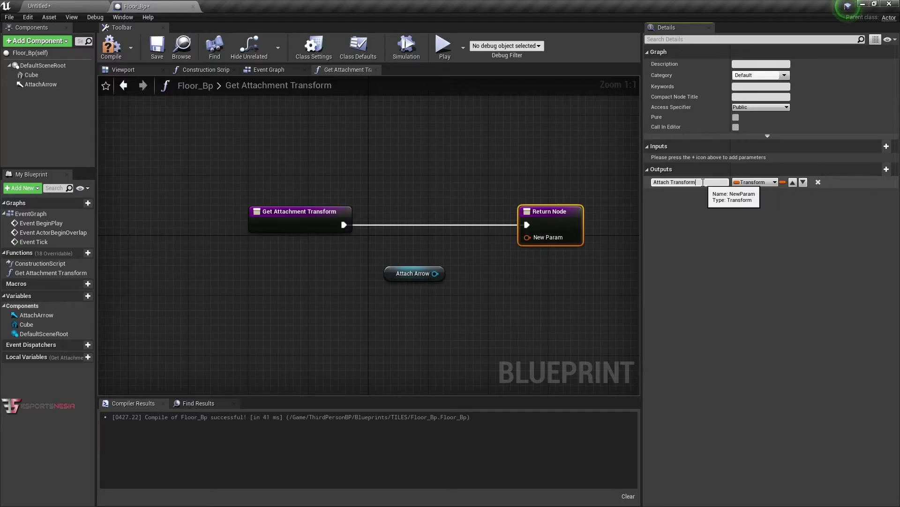
{"action": "key", "text": "Return"}
- Pull a wire from the Attach Arrow node and search for 'get world'
{"action": "left_click_drag", "start_coordinate": [412, 272], "coordinate": [344, 254]}
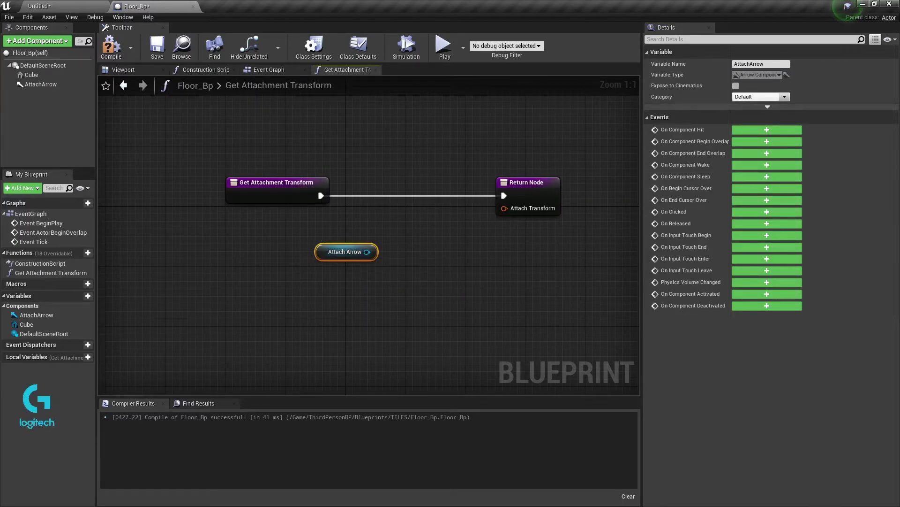
{"action": "left_click_drag", "start_coordinate": [366, 252], "coordinate": [385, 253]}
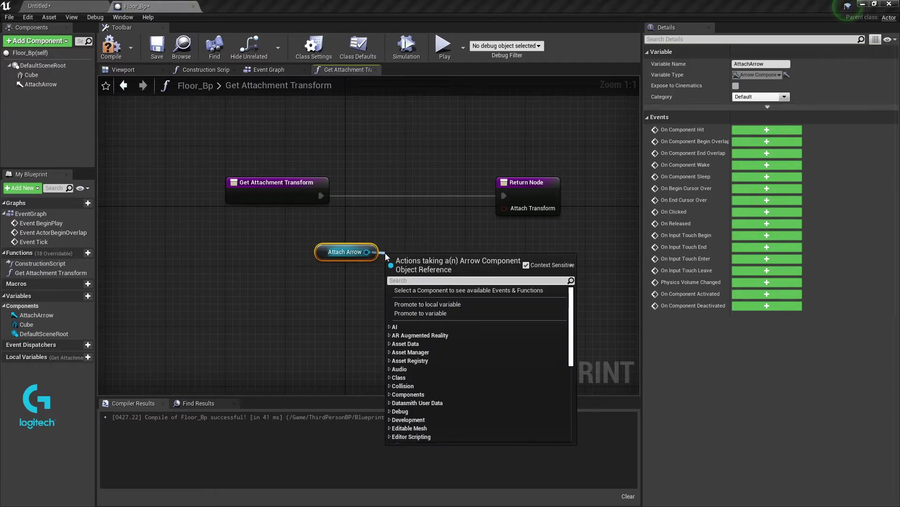
{"action": "type", "text": "get world"}
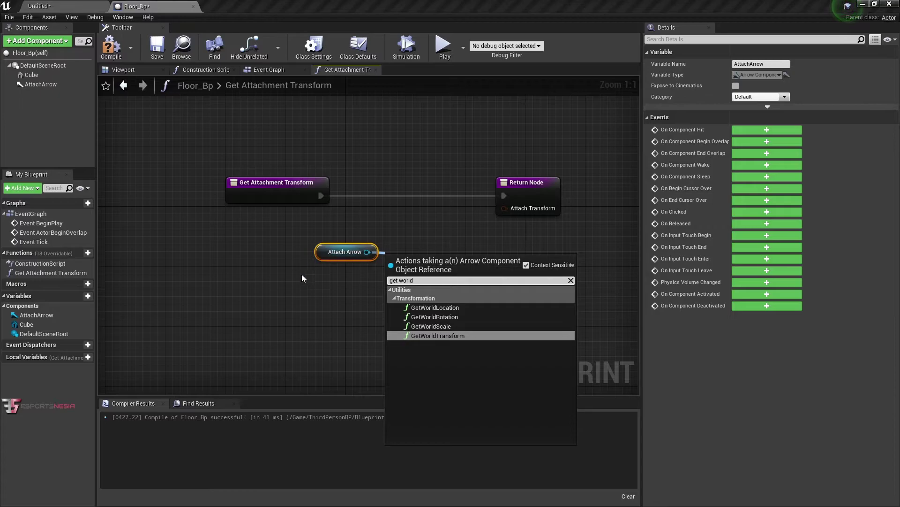
- Add a GetWorldLocation node for Attach Arrow and wire it into Attach Transform
{"action": "left_click", "coordinate": [448, 308]}
{"action": "left_click_drag", "start_coordinate": [474, 278], "coordinate": [504, 208]}
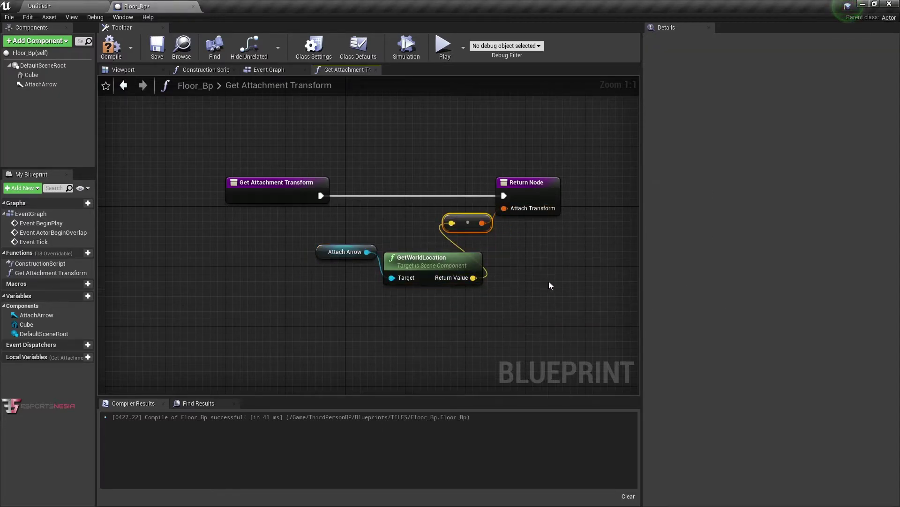
{"action": "left_click_drag", "start_coordinate": [425, 257], "coordinate": [424, 249]}
{"action": "left_click_drag", "start_coordinate": [323, 252], "coordinate": [316, 267]}
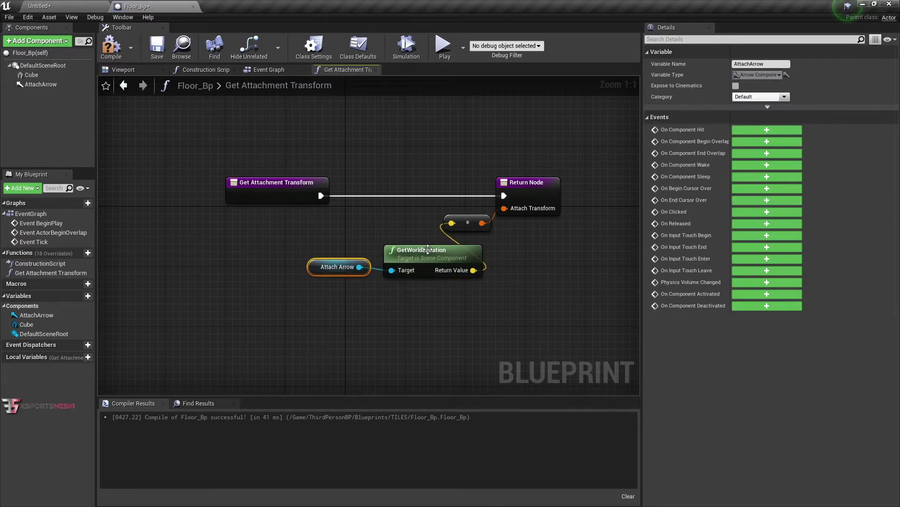
- Compile and save Floor_Bp
{"action": "left_click", "coordinate": [111, 46]}
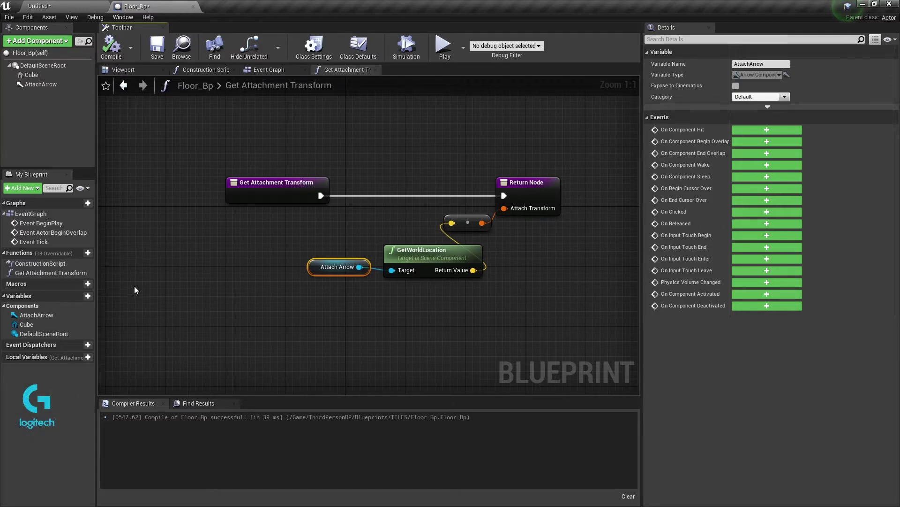
{"action": "left_click", "coordinate": [58, 314]}
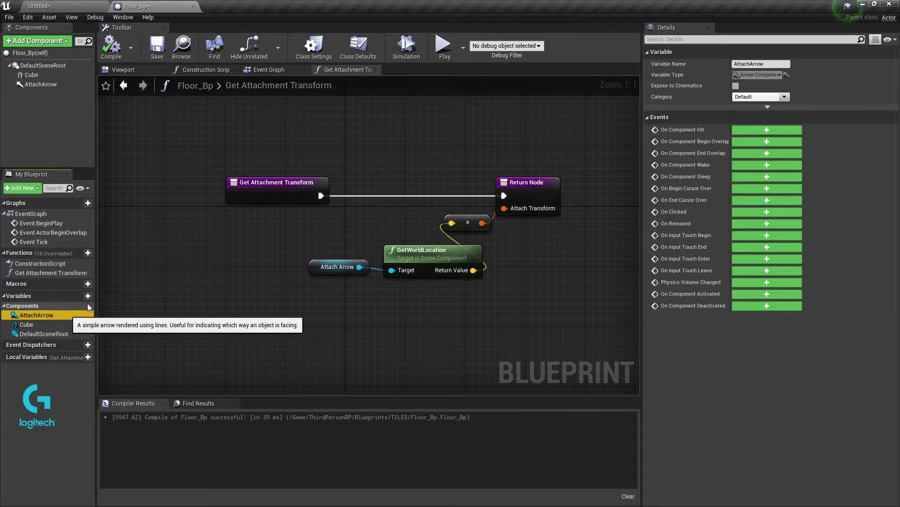
{"action": "left_click", "coordinate": [157, 47]}
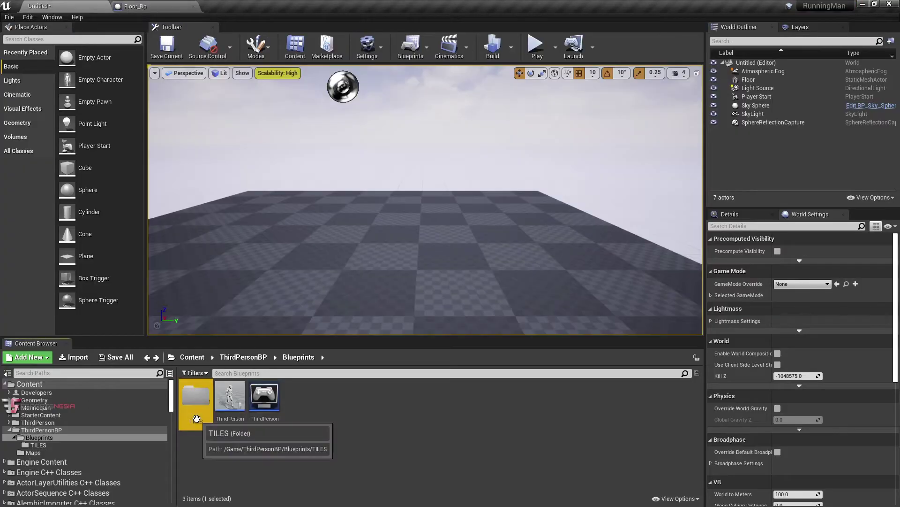
- Duplicate ThirdPersonGameMode as RunningGameMode and open the copy
{"action": "right_click", "coordinate": [265, 418]}
{"action": "left_click", "coordinate": [326, 238]}
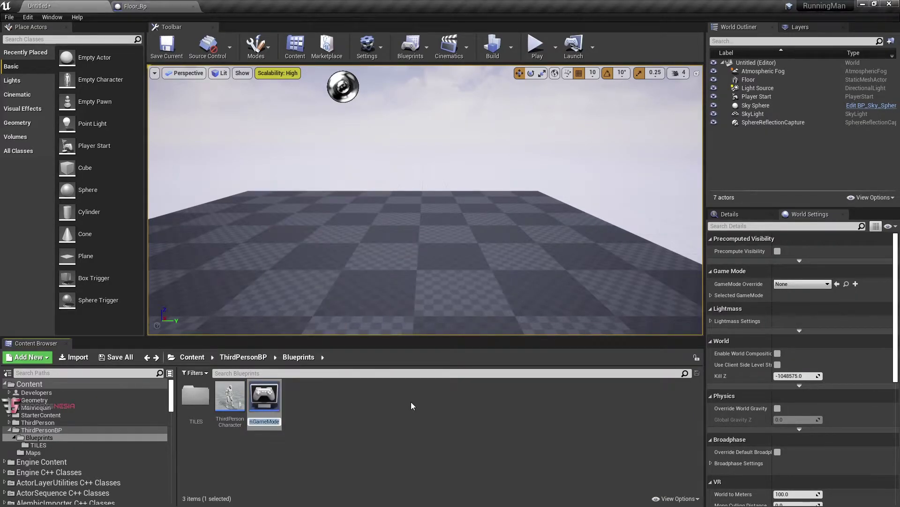
{"action": "type", "text": "Runnin"}
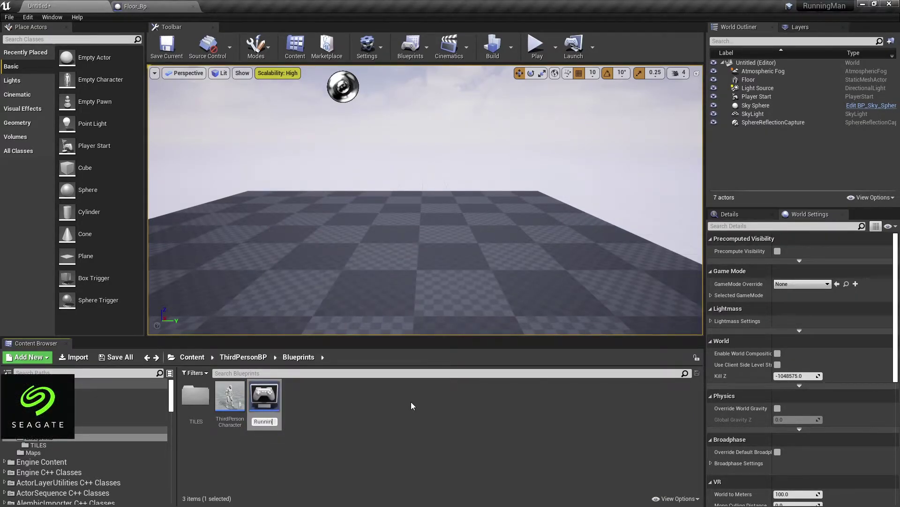
{"action": "type", "text": "g"}
{"action": "type", "text": "GameM"}
{"action": "type", "text": "ode"}
{"action": "key", "text": "Return"}
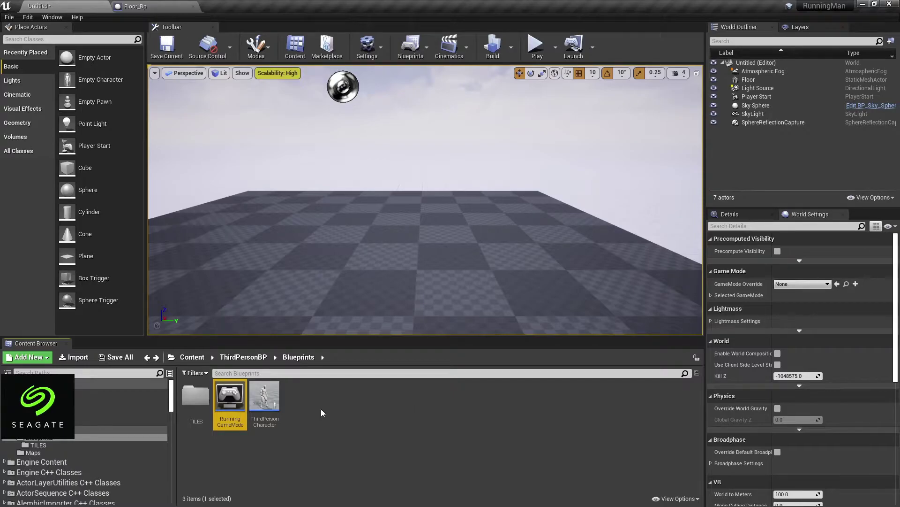
{"action": "double_click", "coordinate": [229, 404]}
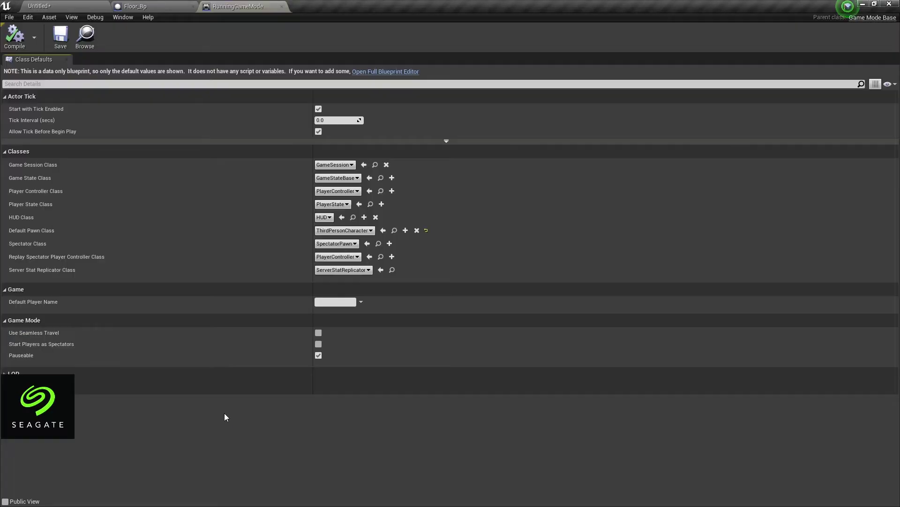
- Open RunningGameMode in the full editor and add a function named Add Tiles
{"action": "left_click", "coordinate": [387, 72]}
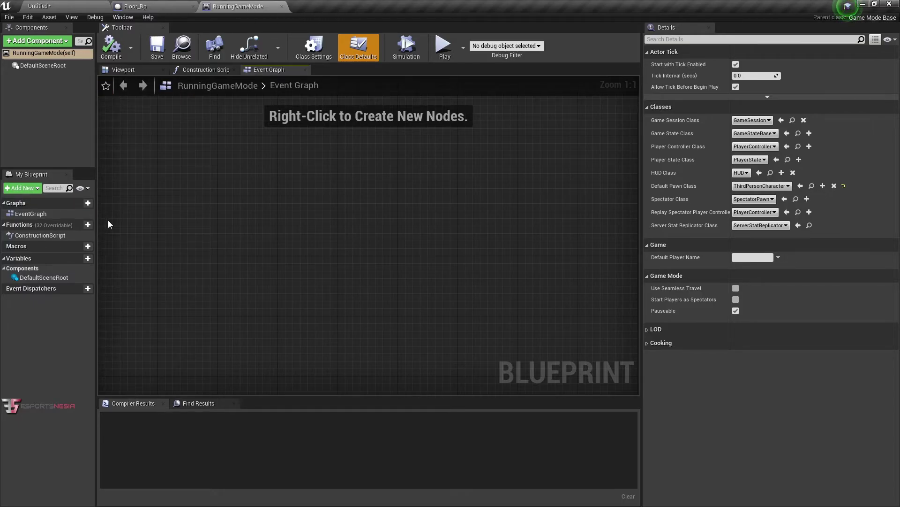
{"action": "left_click", "coordinate": [83, 222]}
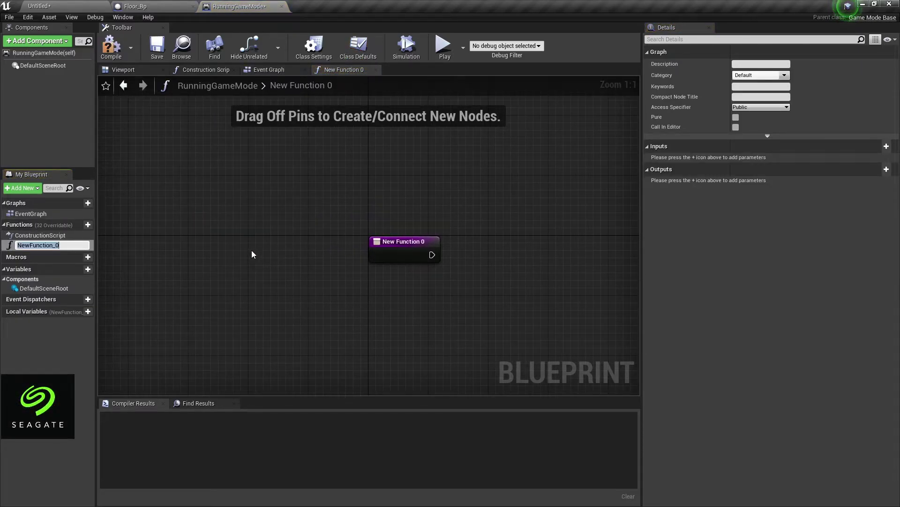
{"action": "type", "text": "Add"}
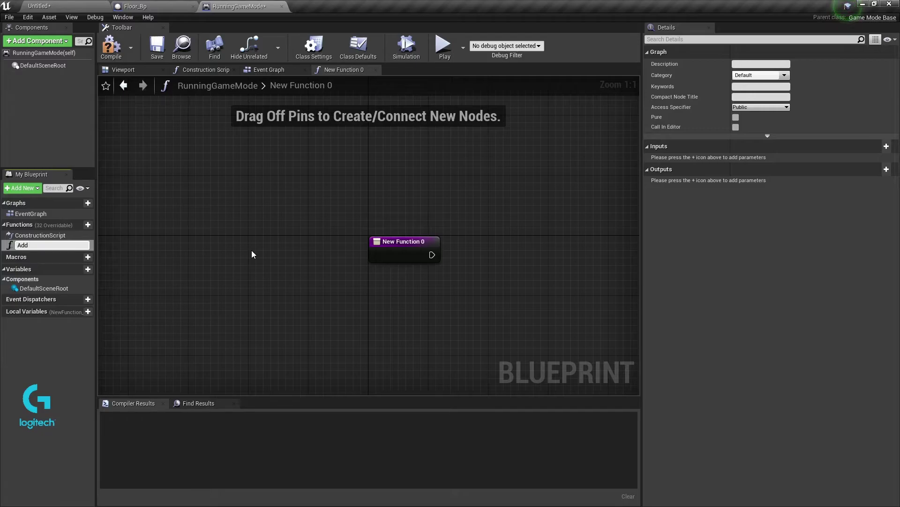
{"action": "type", "text": " Tiles"}
{"action": "key", "text": "Return"}
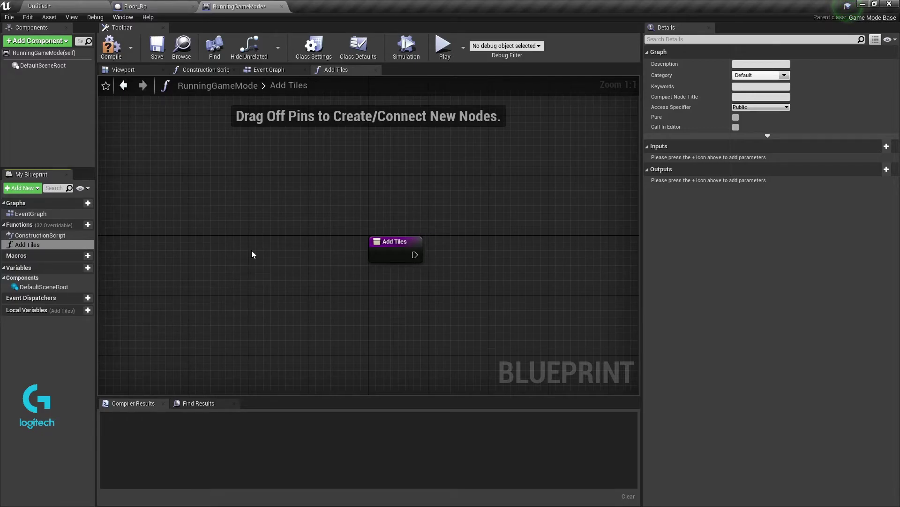
{"action": "left_click_drag", "start_coordinate": [397, 244], "coordinate": [239, 235]}
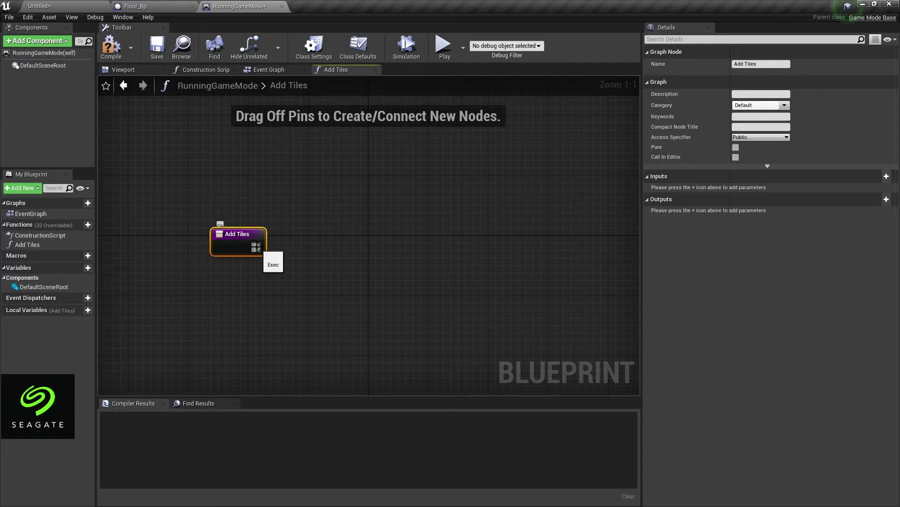
- Connect a Spawn Actor from Class node to Add Tiles with its class set to Floor_Bp
{"action": "left_click_drag", "start_coordinate": [256, 247], "coordinate": [325, 248]}
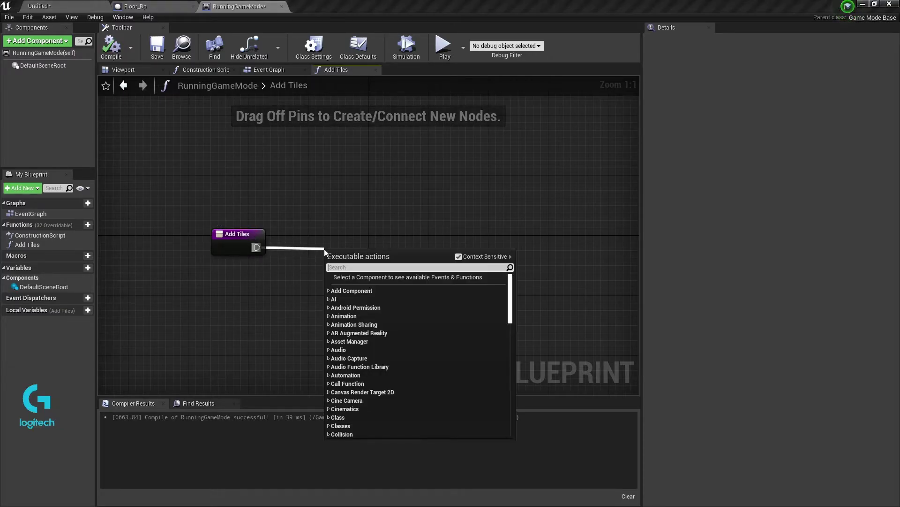
{"action": "type", "text": "spawn actor"}
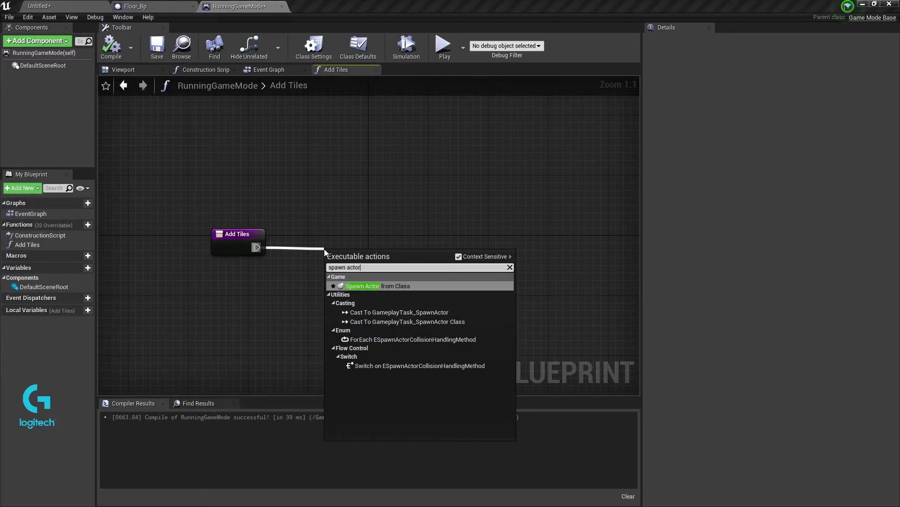
{"action": "left_click", "coordinate": [368, 286]}
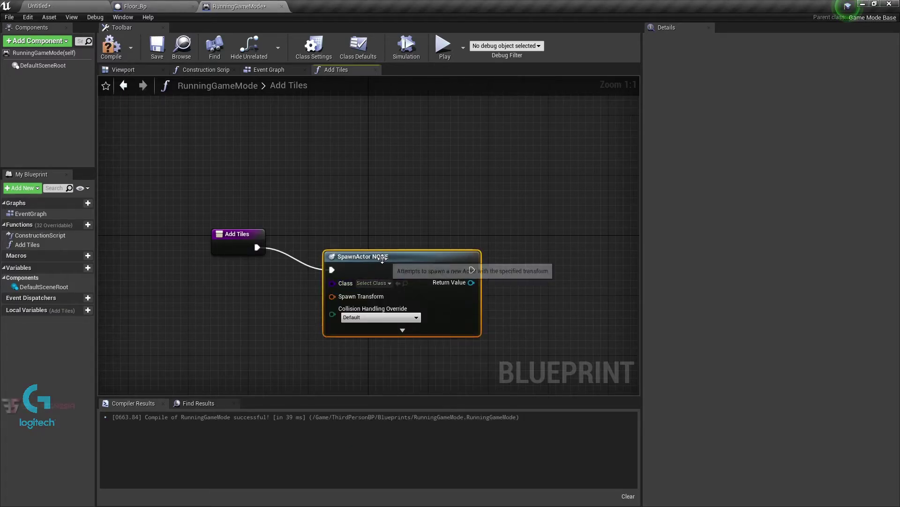
{"action": "left_click", "coordinate": [47, 6]}
{"action": "double_click", "coordinate": [196, 399]}
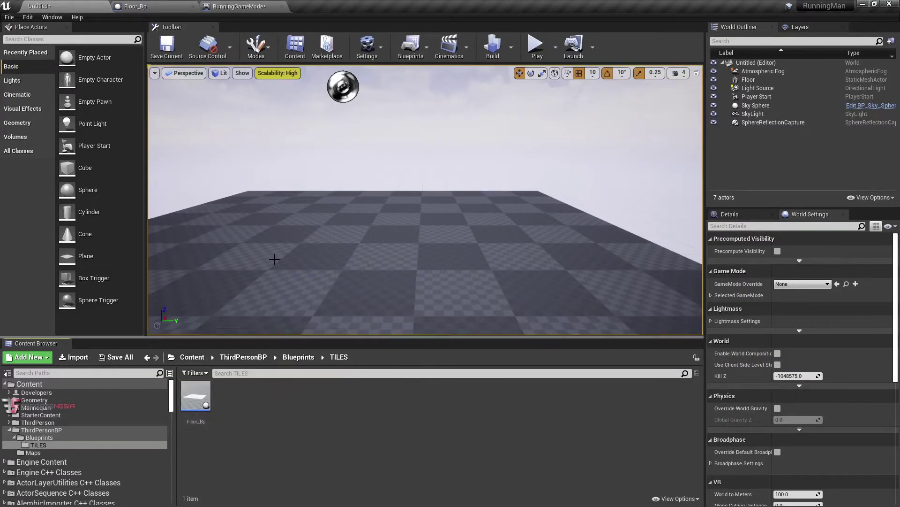
{"action": "left_click", "coordinate": [239, 6]}
{"action": "left_click", "coordinate": [387, 262]}
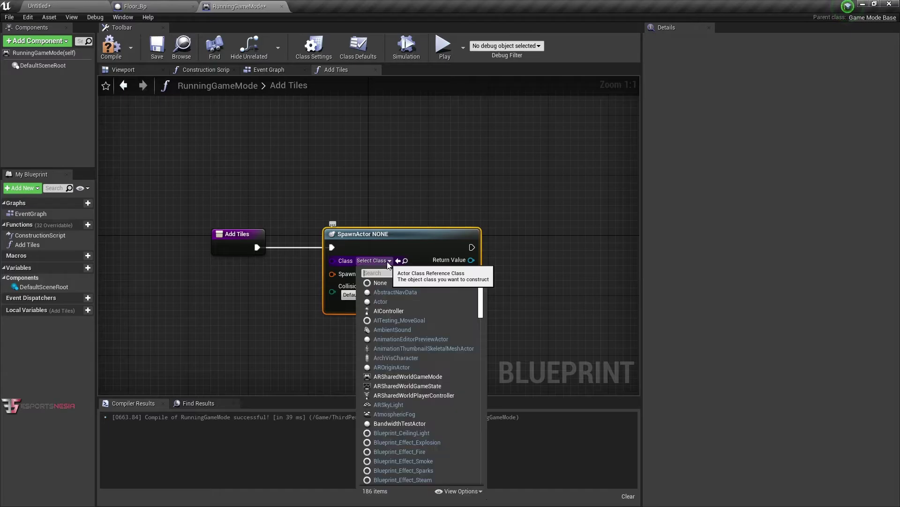
{"action": "type", "text": "floor_bp"}
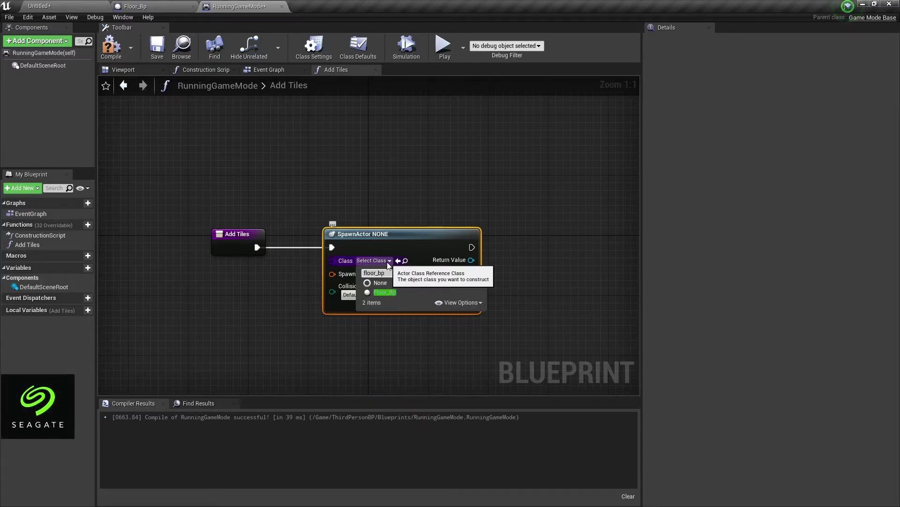
{"action": "left_click", "coordinate": [391, 291]}
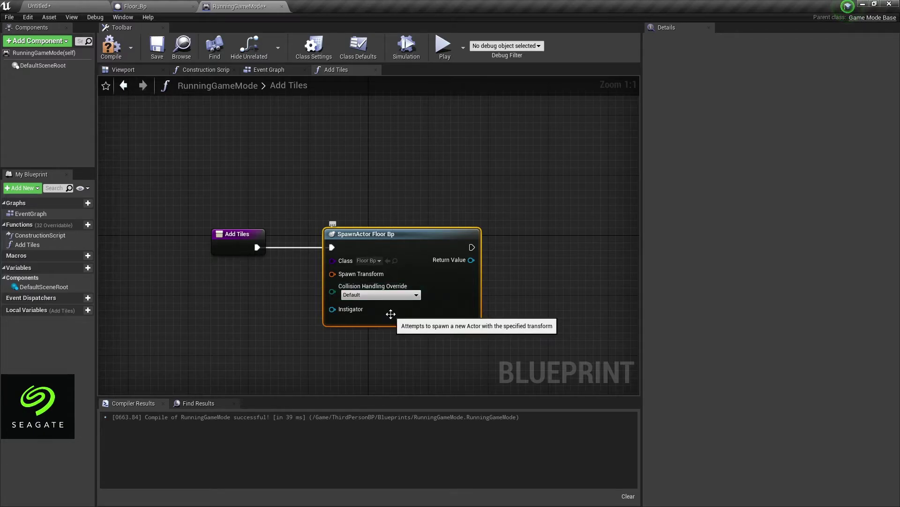
{"action": "left_click_drag", "start_coordinate": [350, 239], "coordinate": [424, 240]}
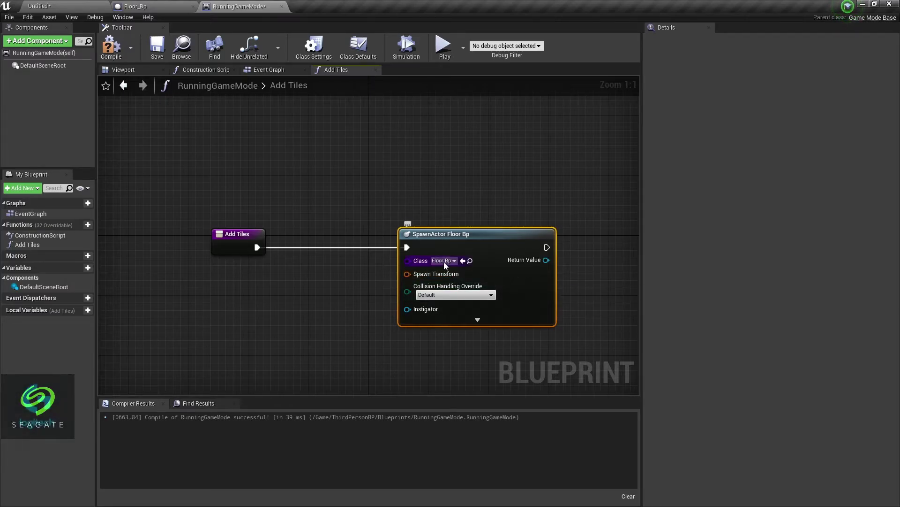
- Promote the SpawnActor's Spawn Transform pin to a new Transform variable
{"action": "right_click", "coordinate": [407, 274]}
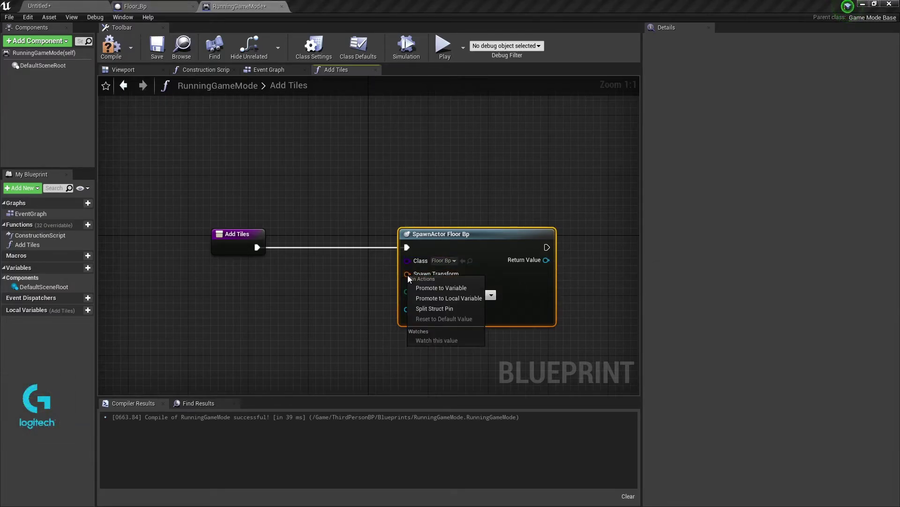
{"action": "left_click", "coordinate": [457, 287]}
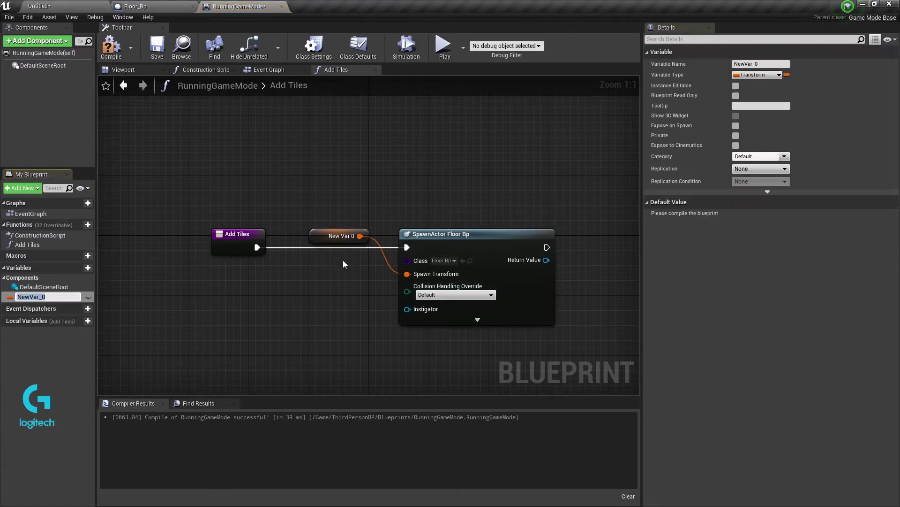
{"action": "left_click_drag", "start_coordinate": [325, 237], "coordinate": [310, 290]}
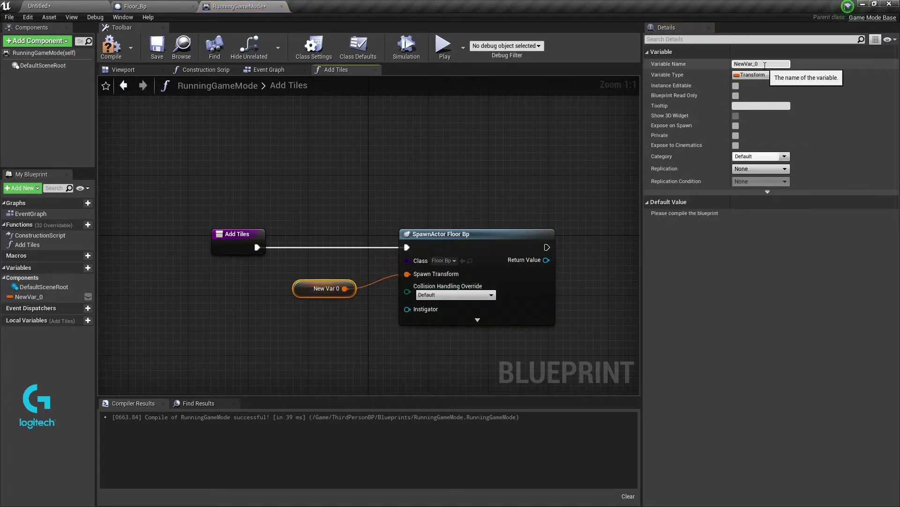
- Rename the variable to Next Spawn point, then compile and save RunningGameMode
{"action": "left_click", "coordinate": [765, 65]}
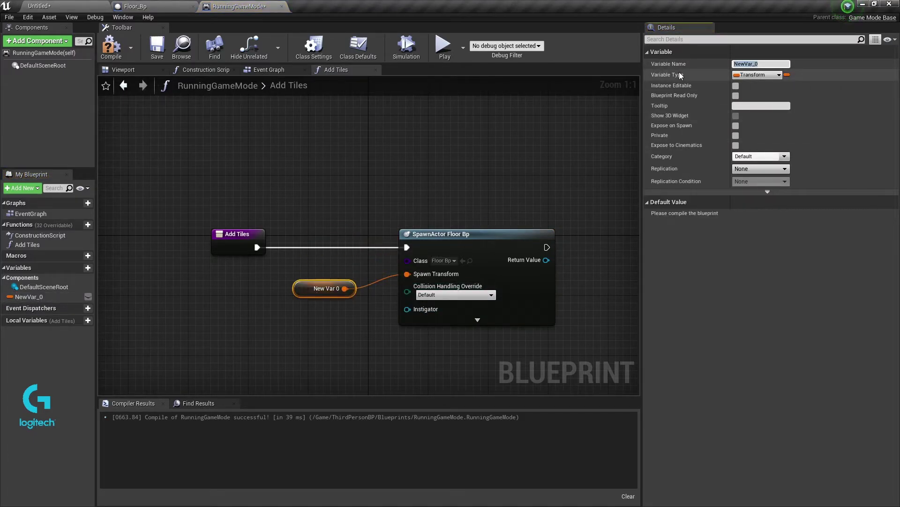
{"action": "type", "text": "Next S"}
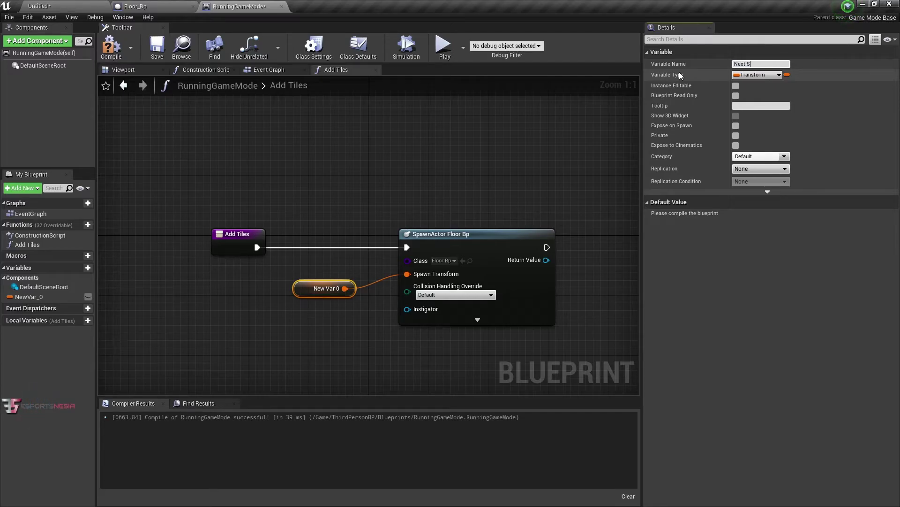
{"action": "type", "text": "pawn point"}
{"action": "key", "text": "Return"}
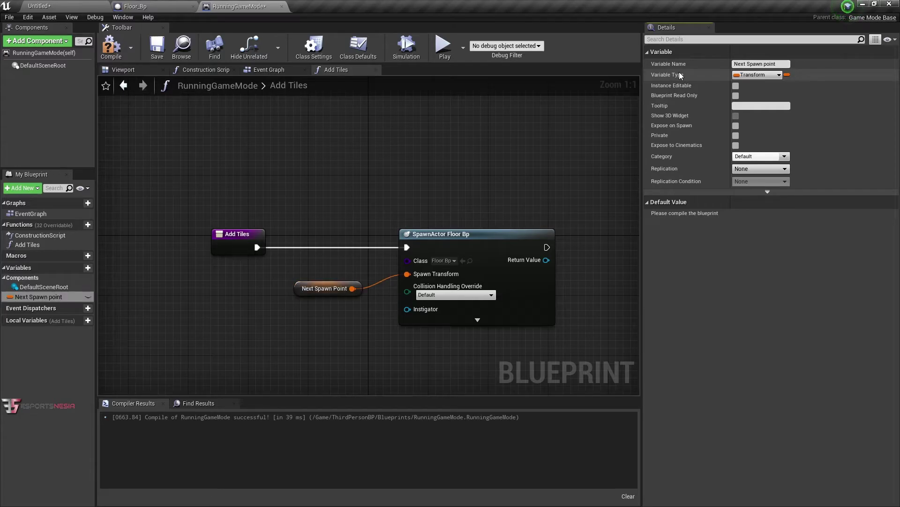
{"action": "left_click_drag", "start_coordinate": [312, 283], "coordinate": [312, 268]}
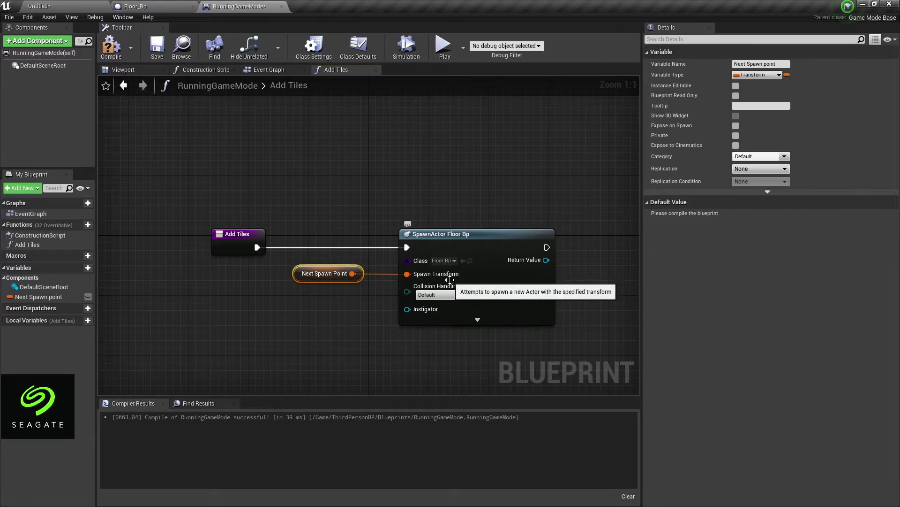
{"action": "left_click", "coordinate": [112, 46]}
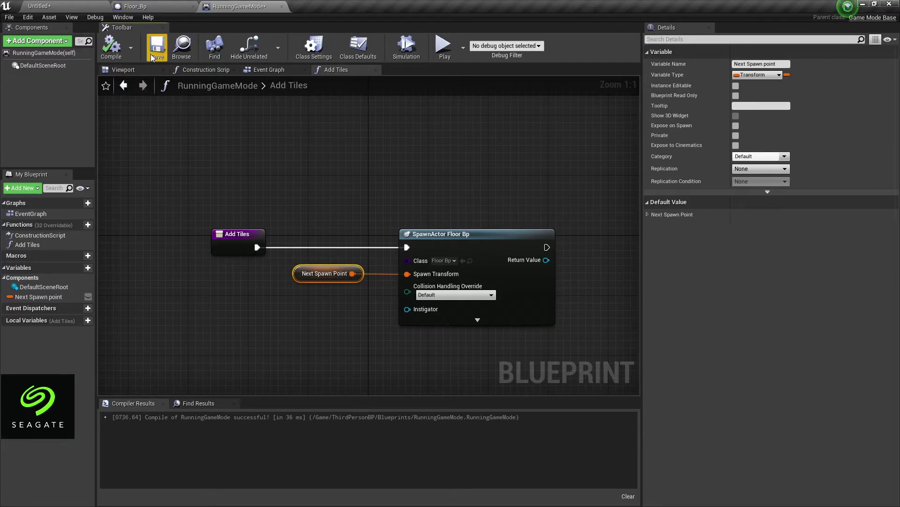
{"action": "left_click", "coordinate": [154, 49]}
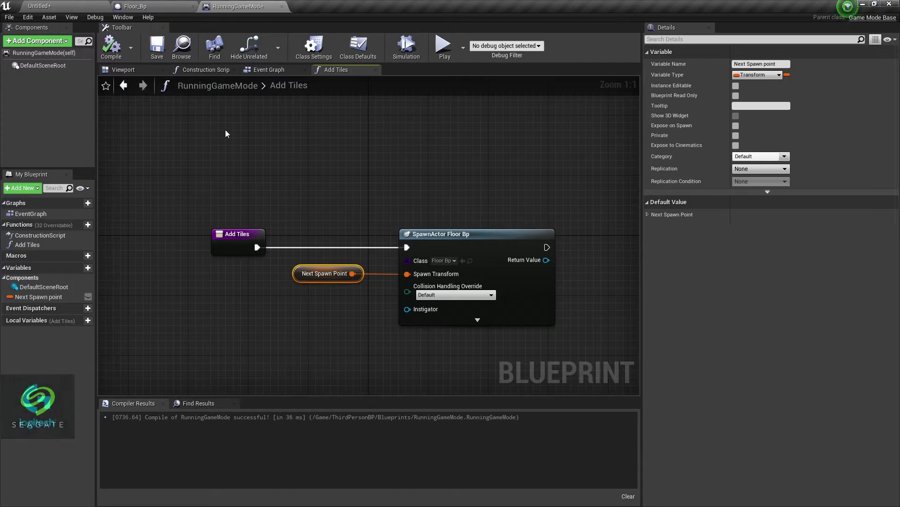
- Place an Event BeginPlay node in RunningGameMode's Event Graph
{"action": "left_click", "coordinate": [281, 71]}
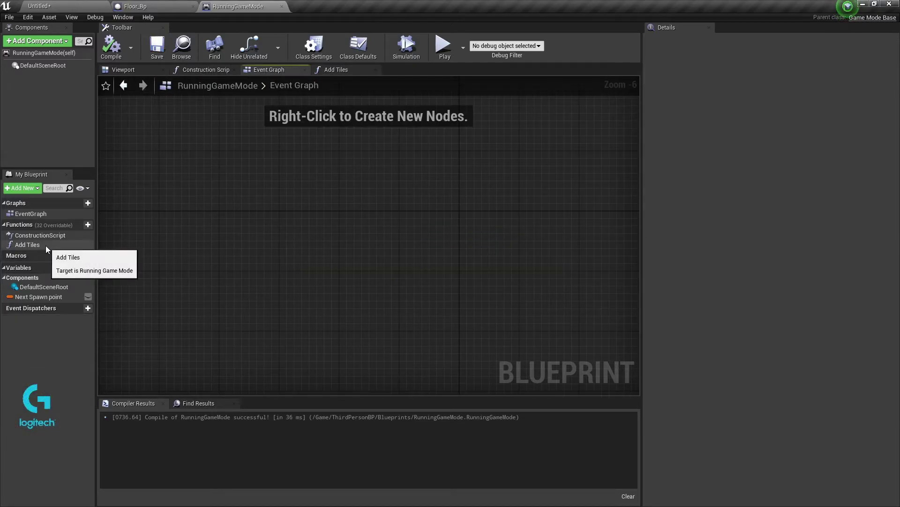
{"action": "left_click", "coordinate": [311, 231]}
{"action": "scroll", "coordinate": [312, 246], "scroll_direction": "up", "scroll_amount": 6}
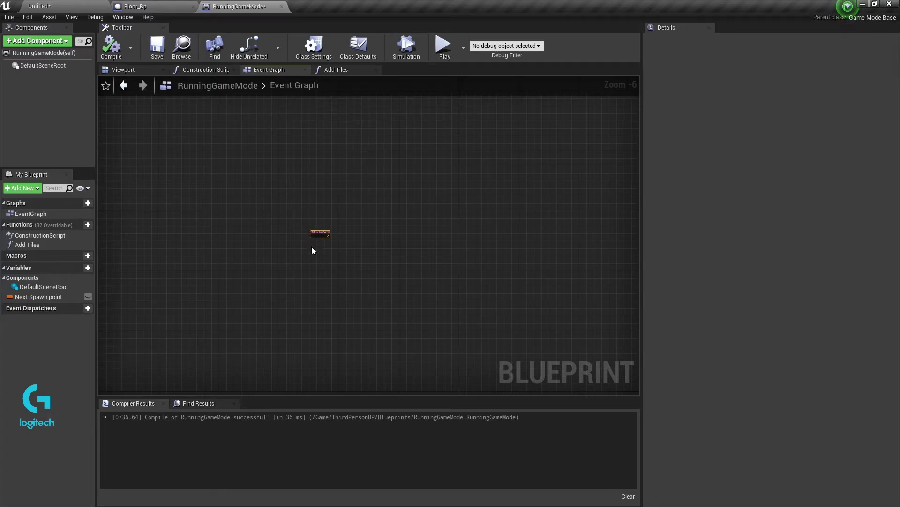
{"action": "right_click", "coordinate": [267, 279]}
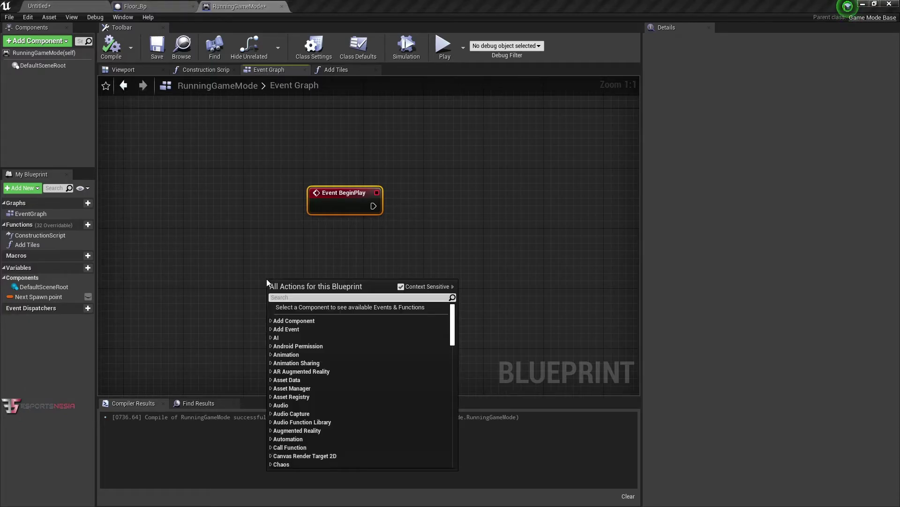
{"action": "type", "text": "k"}
{"action": "key", "text": "BackSpace"}
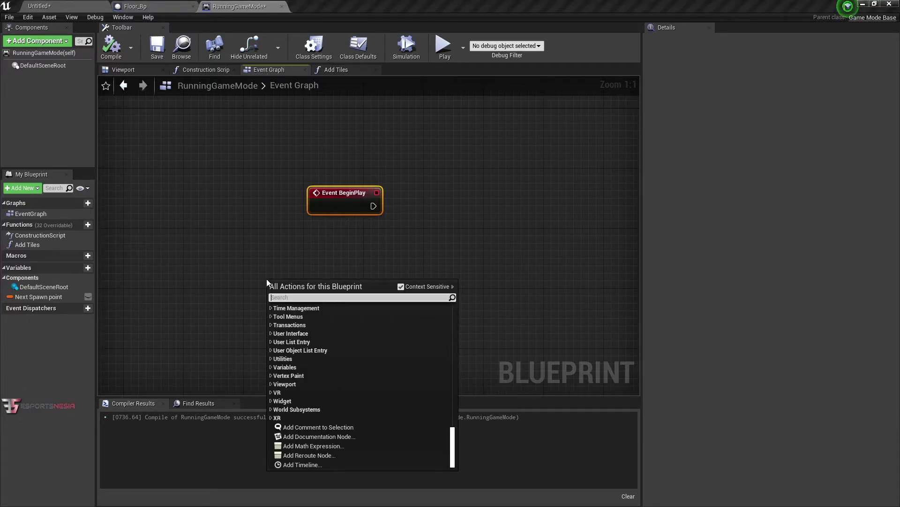
{"action": "type", "text": "eventp"}
{"action": "key", "text": "BackSpace"}
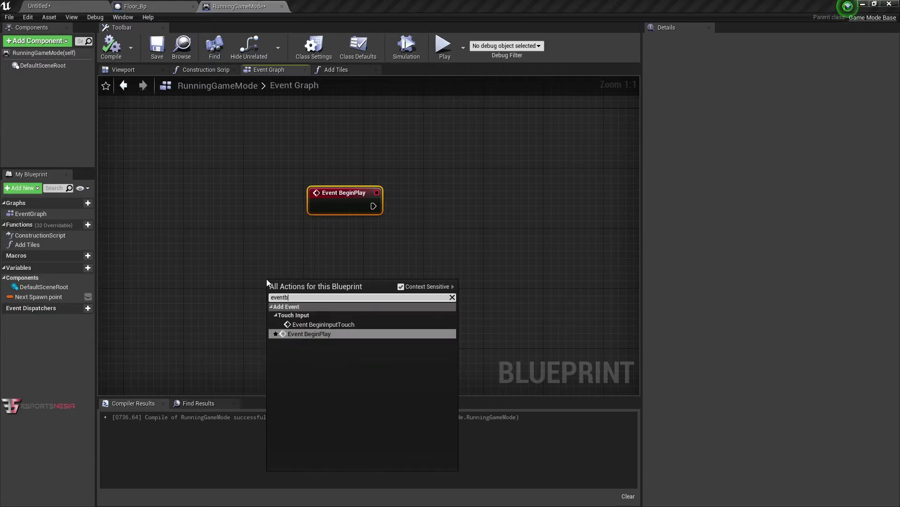
{"action": "type", "text": "t"}
{"action": "key", "text": "BackSpace"}
{"action": "type", "text": "b"}
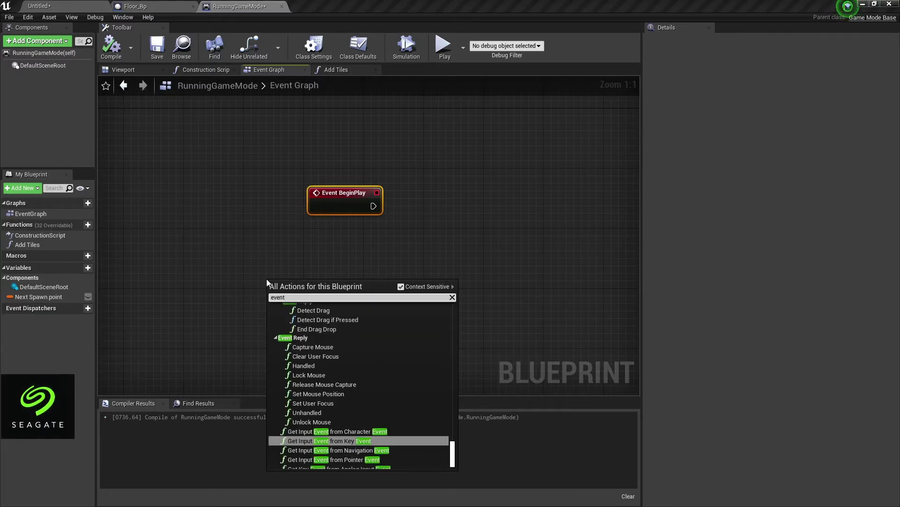
{"action": "type", "text": "egin"}
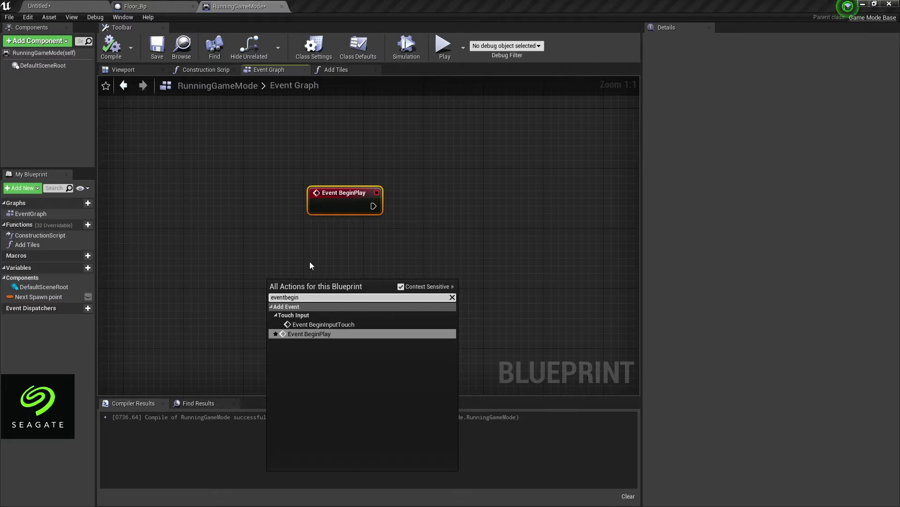
{"action": "left_click", "coordinate": [302, 254]}
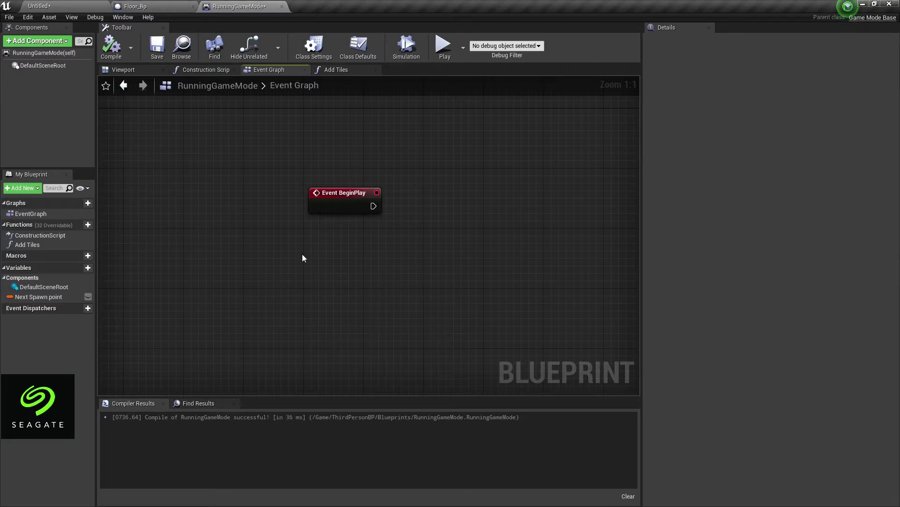
- Position BeginPlay and wire it to a new Add Tiles function call
{"action": "left_click_drag", "start_coordinate": [328, 192], "coordinate": [268, 197]}
{"action": "left_click", "coordinate": [235, 249]}
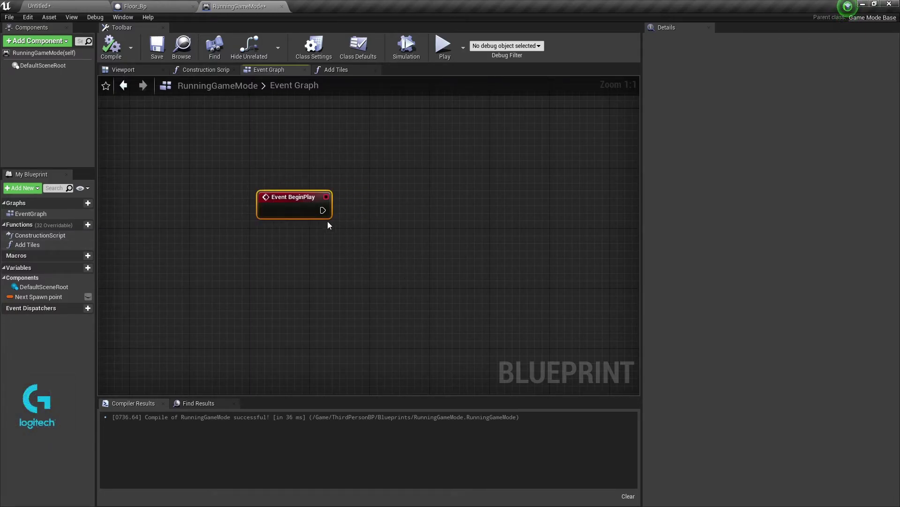
{"action": "left_click_drag", "start_coordinate": [295, 197], "coordinate": [249, 182]}
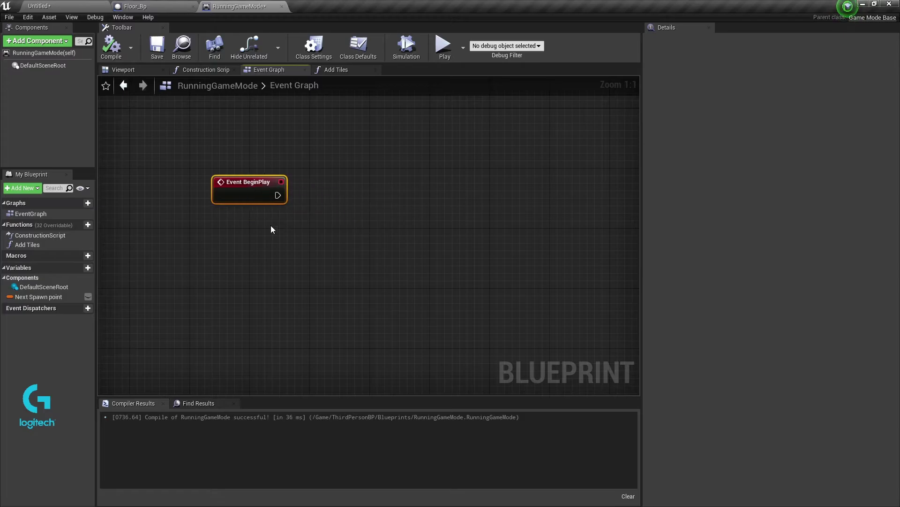
{"action": "mouse_move", "coordinate": [27, 244]}
{"action": "left_mouse_down"}
{"action": "mouse_move", "coordinate": [419, 193]}
{"action": "mouse_move", "coordinate": [318, 174]}
{"action": "left_mouse_up"}
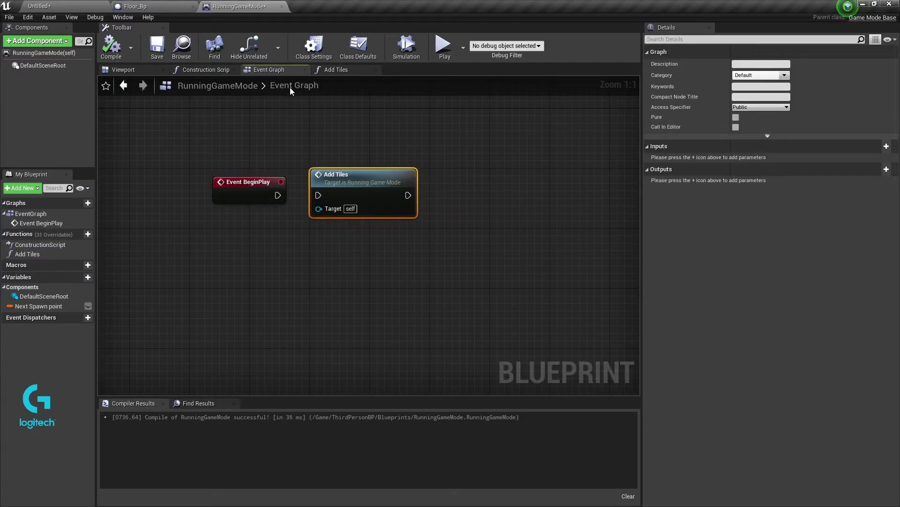
{"action": "double_click", "coordinate": [367, 185]}
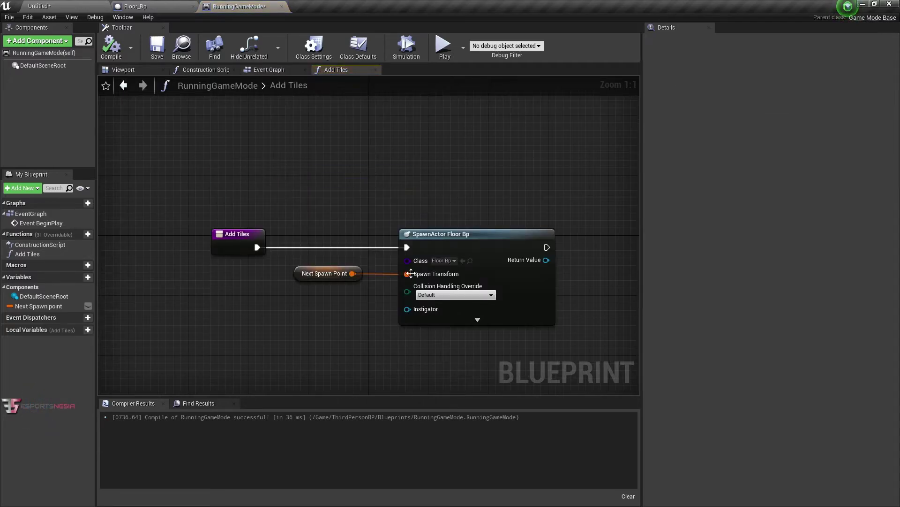
{"action": "left_click", "coordinate": [260, 70]}
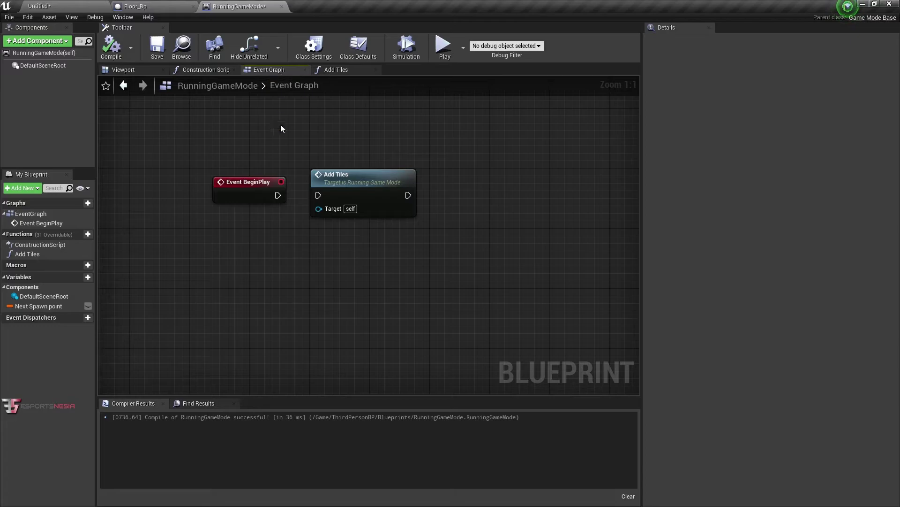
{"action": "mouse_move", "coordinate": [277, 195]}
{"action": "left_mouse_down"}
{"action": "mouse_move", "coordinate": [318, 197]}
{"action": "mouse_move", "coordinate": [382, 181]}
{"action": "left_mouse_up"}
- Compile and save RunningGameMode, then start its Simulation preview
{"action": "left_click", "coordinate": [361, 181]}
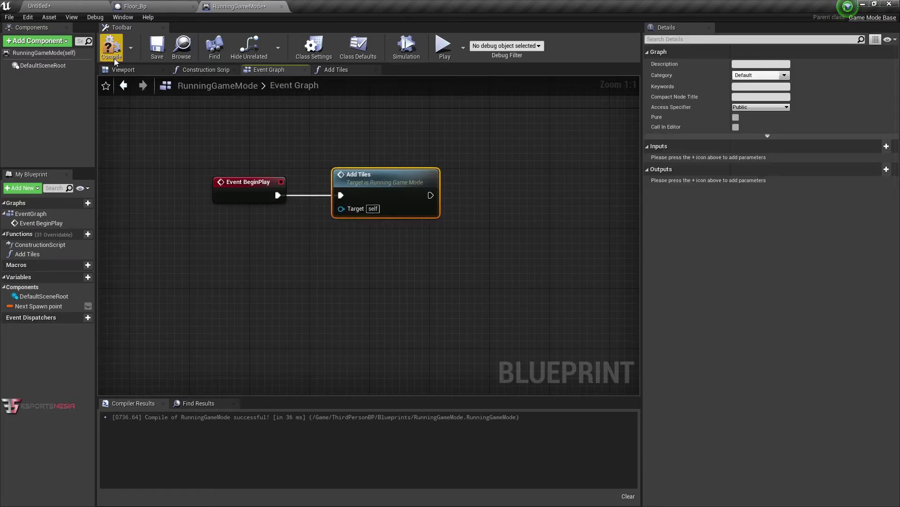
{"action": "left_click", "coordinate": [111, 46]}
{"action": "left_click", "coordinate": [158, 47]}
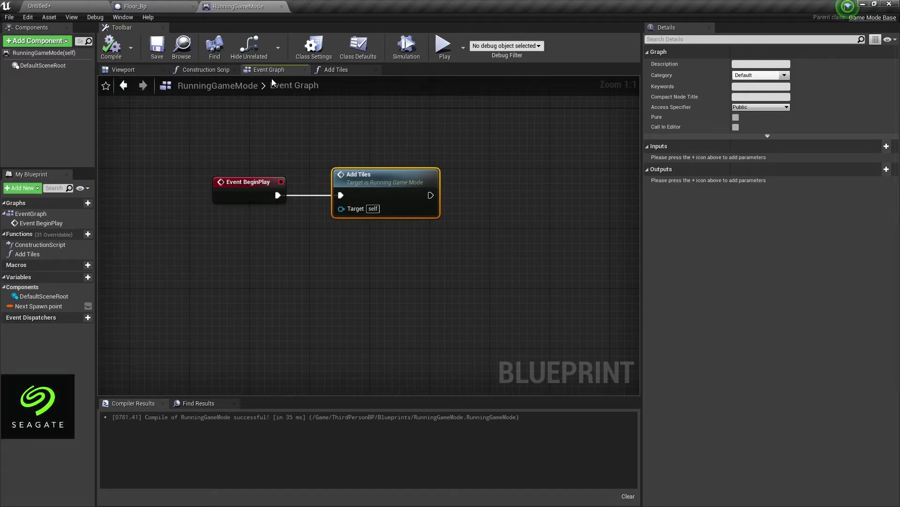
{"action": "left_click", "coordinate": [415, 54]}
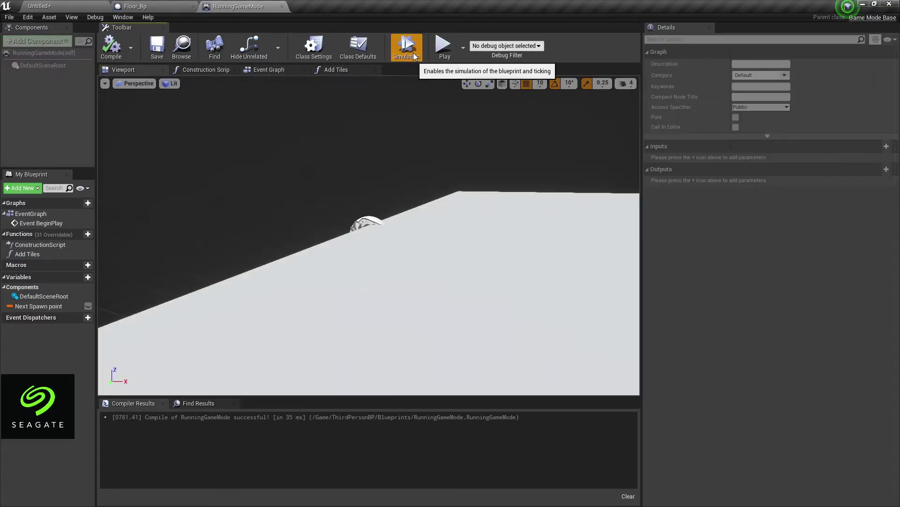
- End the blueprint simulation and briefly Simulate the level to view the single floor slab
{"action": "left_click", "coordinate": [412, 53]}
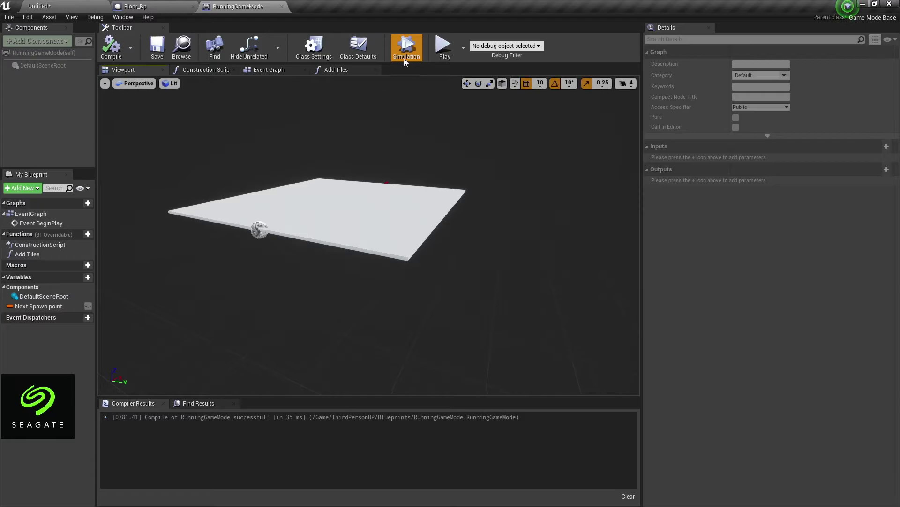
{"action": "left_click", "coordinate": [39, 5]}
{"action": "left_click", "coordinate": [555, 47]}
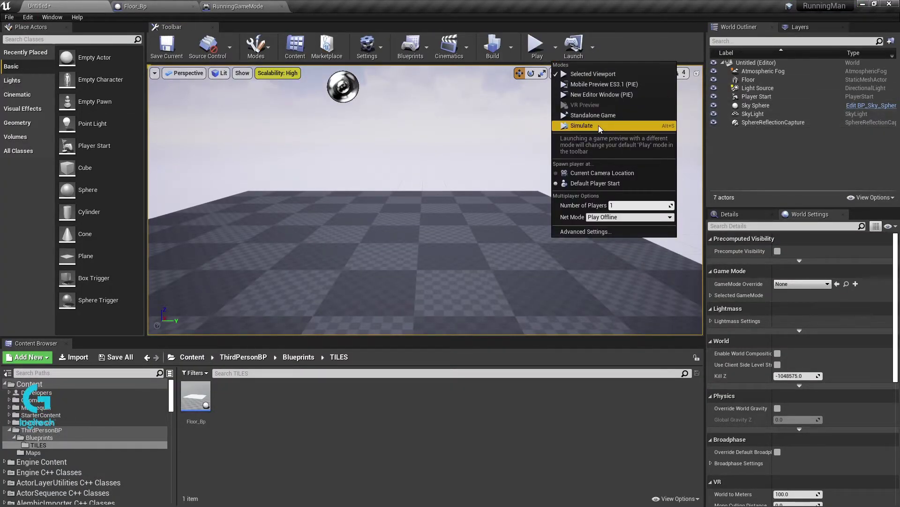
{"action": "left_click", "coordinate": [582, 125]}
{"action": "right_click_drag", "start_coordinate": [523, 117], "coordinate": [497, 121]}
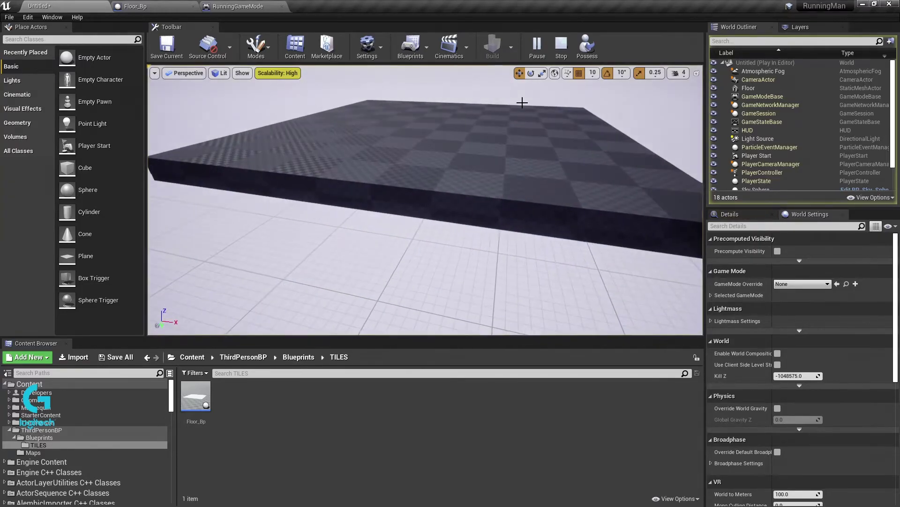
{"action": "left_click", "coordinate": [555, 48]}
{"action": "left_click", "coordinate": [797, 284]}
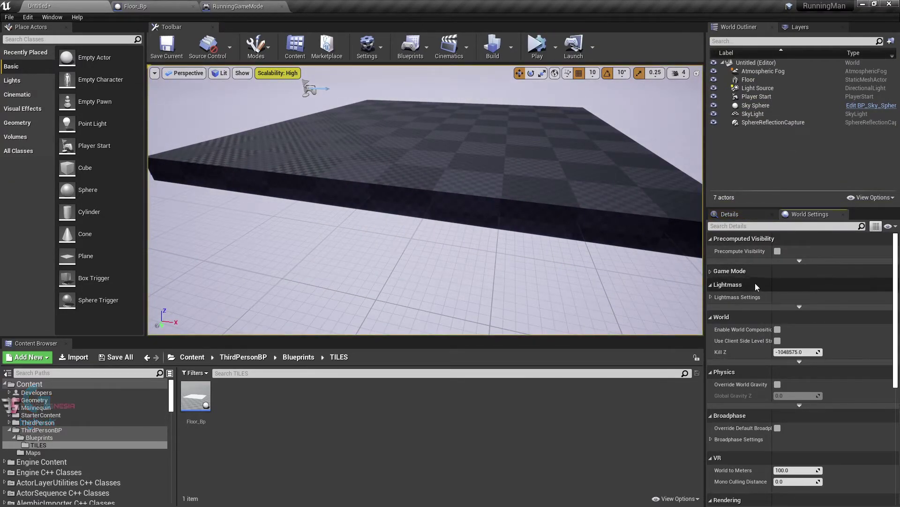
- Set the World Settings GameMode Override to the RunningGameMode blueprint
{"action": "left_click", "coordinate": [714, 271]}
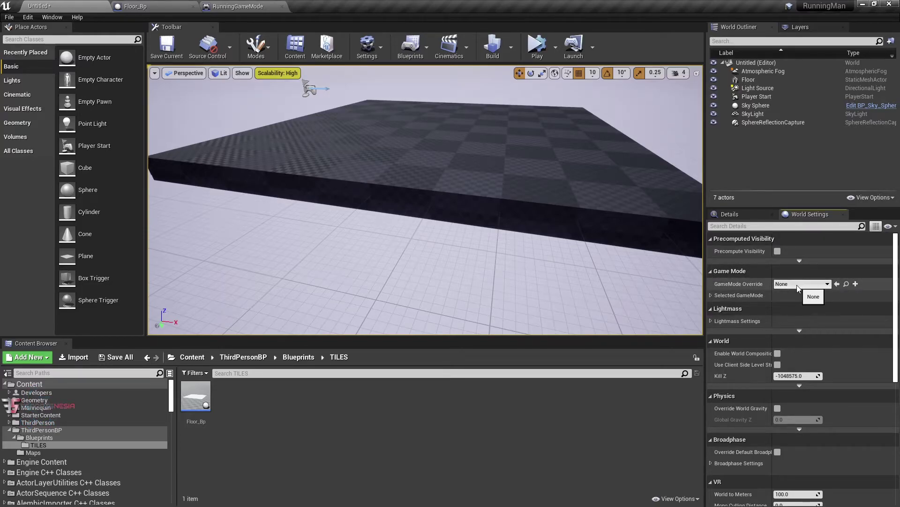
{"action": "left_click", "coordinate": [147, 356]}
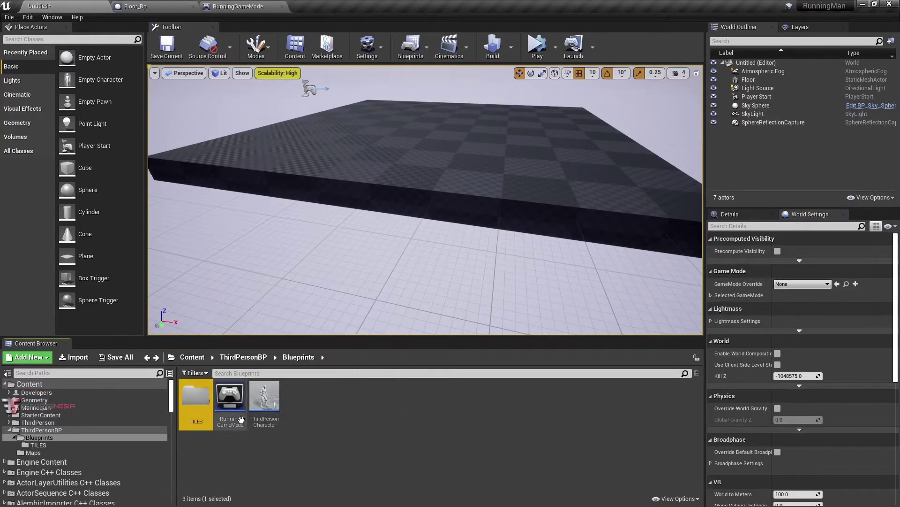
{"action": "left_click", "coordinate": [230, 402]}
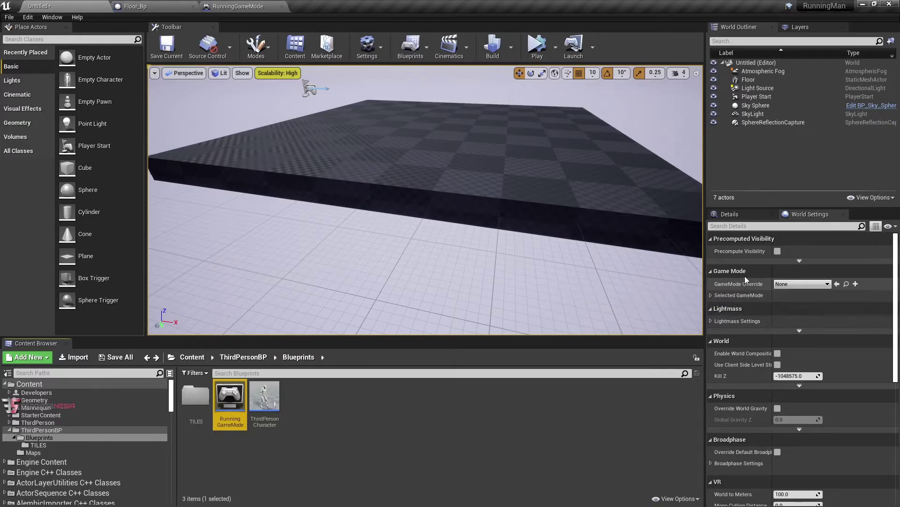
{"action": "left_click", "coordinate": [818, 217]}
{"action": "left_click", "coordinate": [798, 287]}
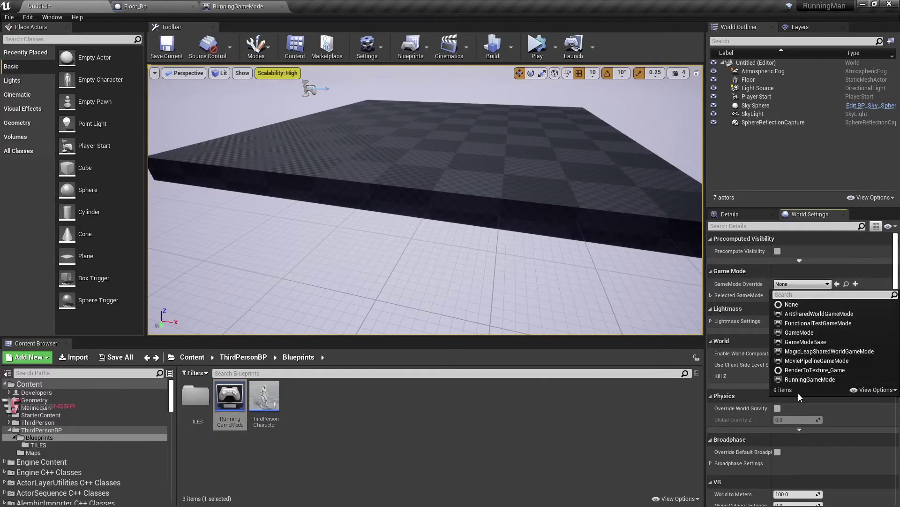
{"action": "left_click", "coordinate": [805, 381]}
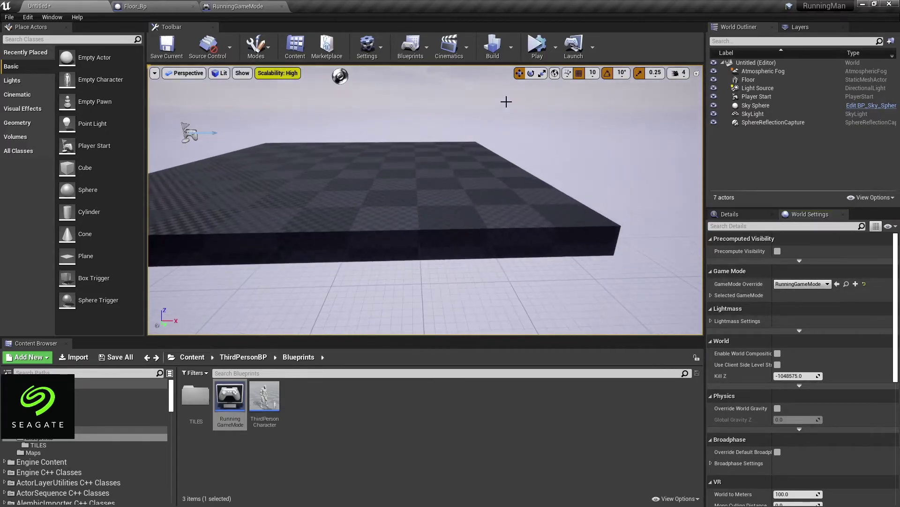
- Play-test, drag the Floor slab left, and play again to see a new tile spawn
{"action": "left_click", "coordinate": [538, 52]}
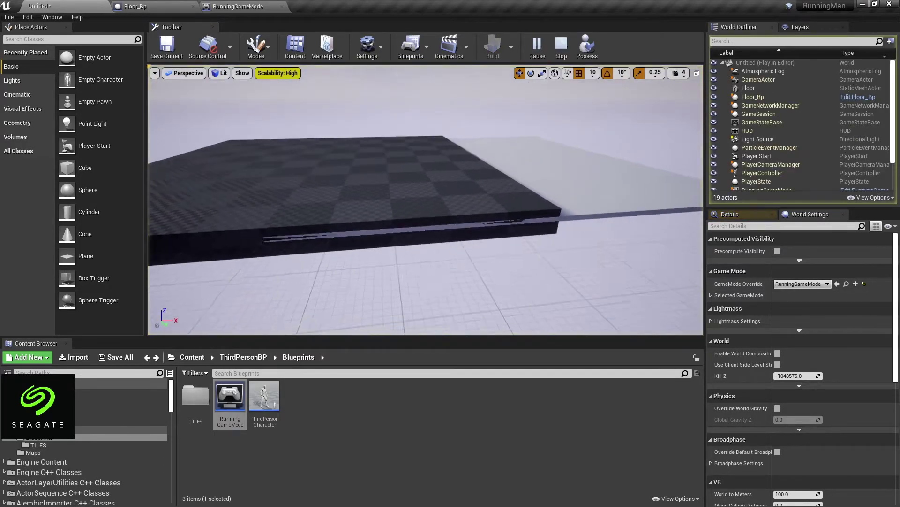
{"action": "key", "text": "Escape"}
{"action": "left_click", "coordinate": [307, 191]}
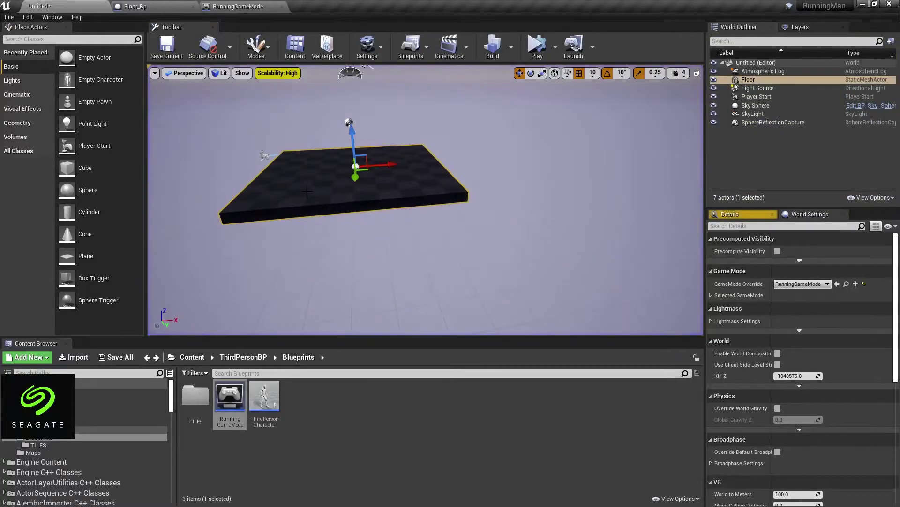
{"action": "left_click_drag", "start_coordinate": [390, 172], "coordinate": [253, 178]}
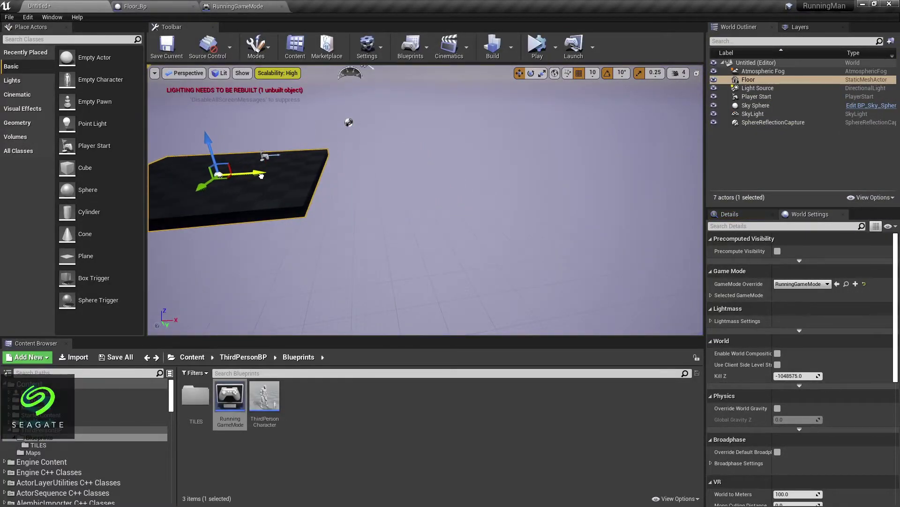
{"action": "left_click", "coordinate": [537, 46]}
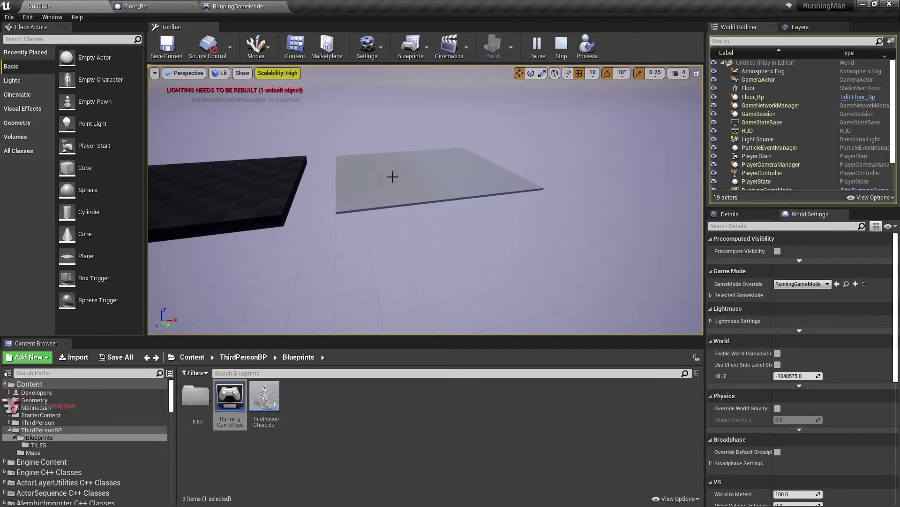
{"action": "left_click", "coordinate": [563, 53]}
- In Add Tiles, cast the SpawnActor's Return Value with a Cast To Floor_Bp node
{"action": "left_click", "coordinate": [237, 6]}
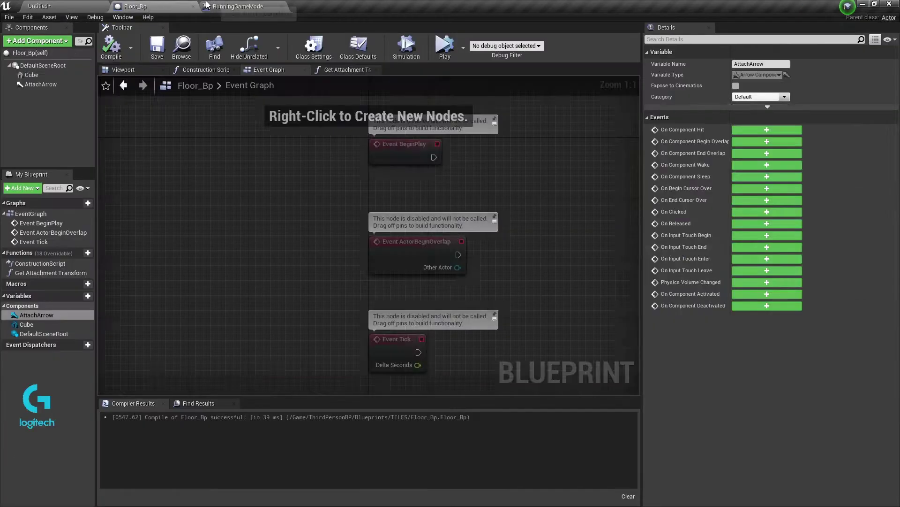
{"action": "double_click", "coordinate": [28, 254]}
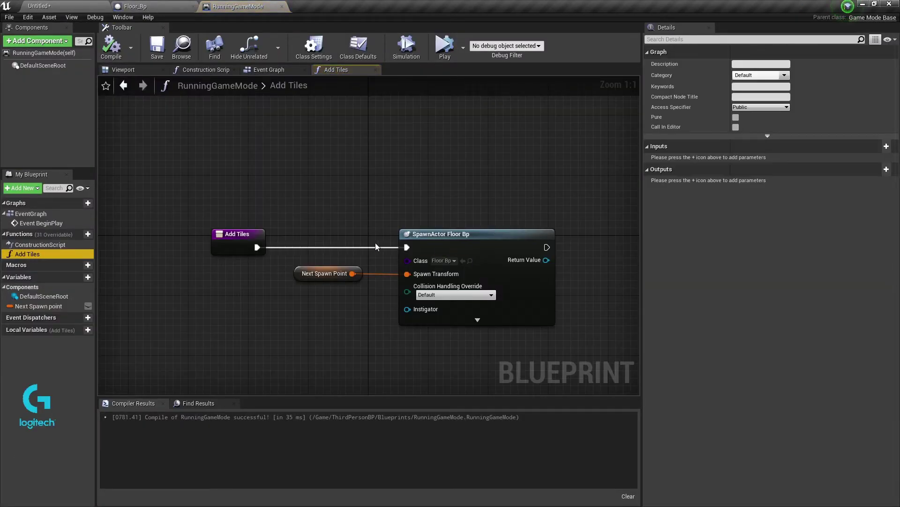
{"action": "right_click_drag", "start_coordinate": [426, 197], "coordinate": [147, 137]}
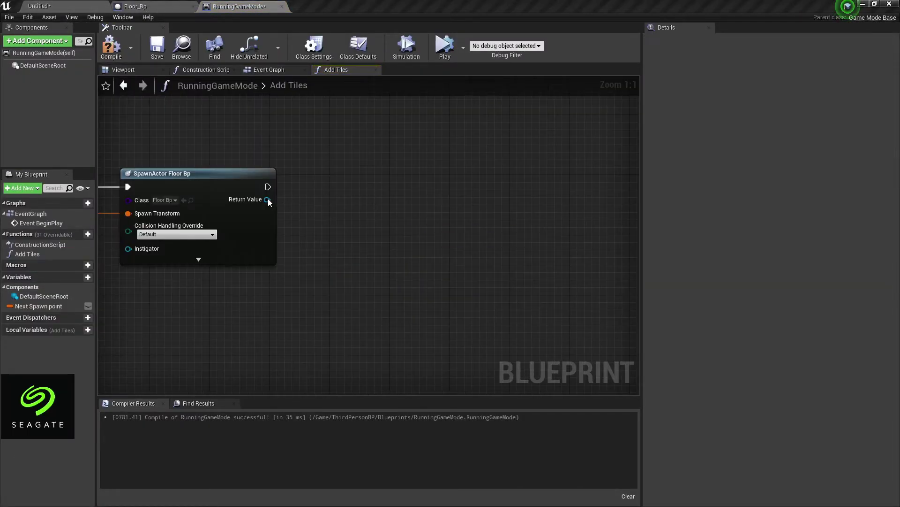
{"action": "left_click_drag", "start_coordinate": [266, 199], "coordinate": [307, 201]}
{"action": "type", "text": "castto"}
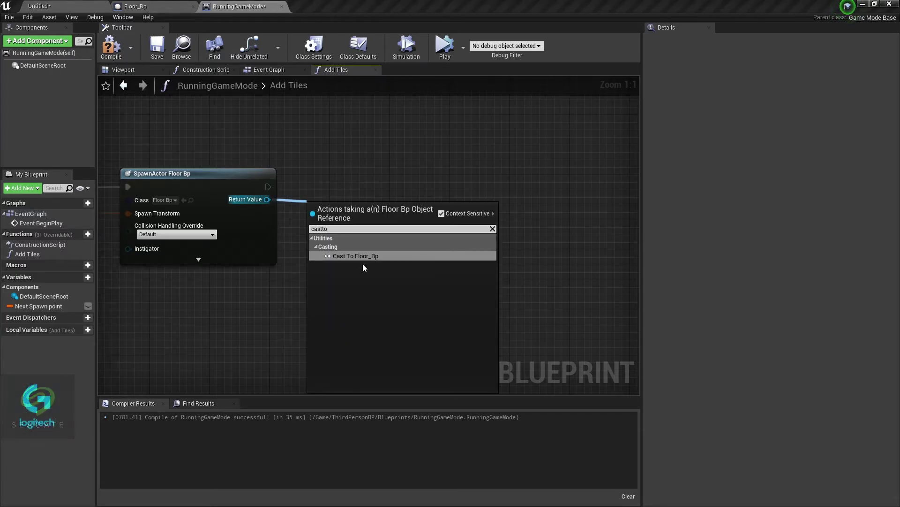
{"action": "left_click", "coordinate": [355, 255]}
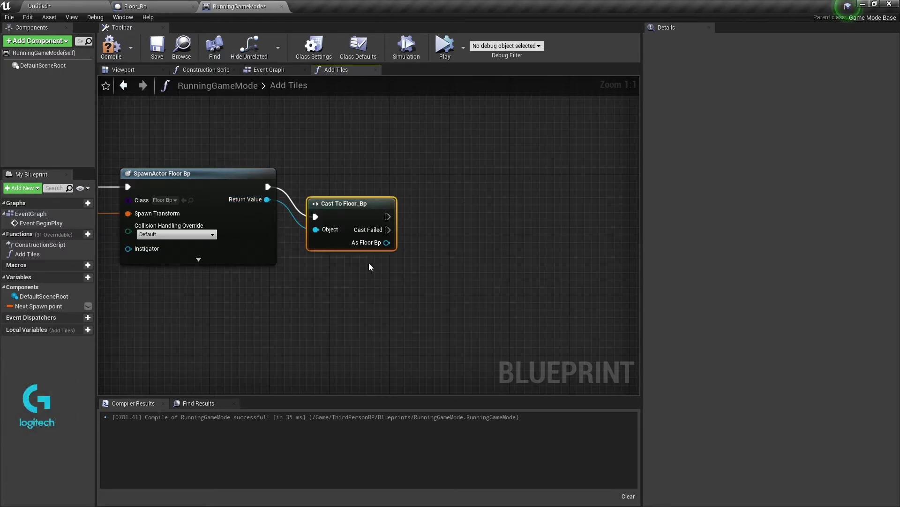
{"action": "left_click_drag", "start_coordinate": [358, 193], "coordinate": [358, 170]}
{"action": "left_click_drag", "start_coordinate": [387, 213], "coordinate": [458, 240]}
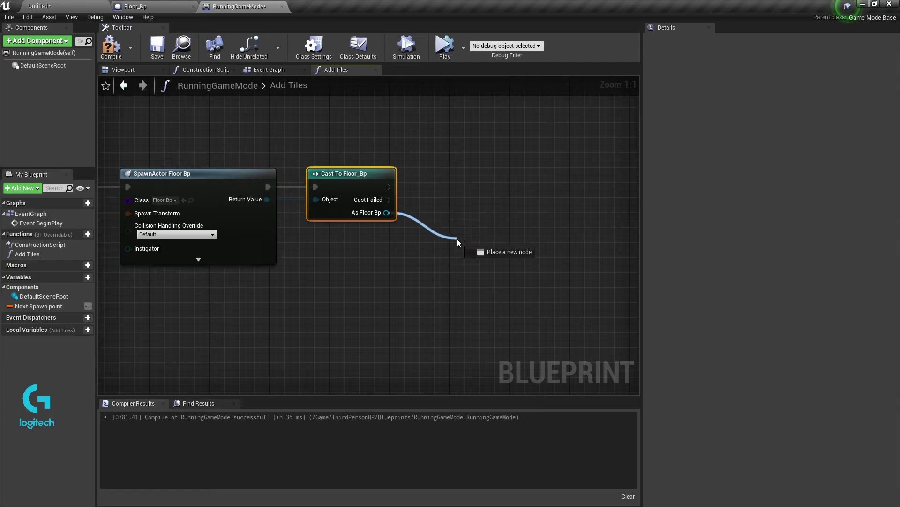
- Check the Get Attachment Transform function in Floor_Bp's event graph
{"action": "left_click", "coordinate": [304, 272]}
{"action": "left_click", "coordinate": [141, 6]}
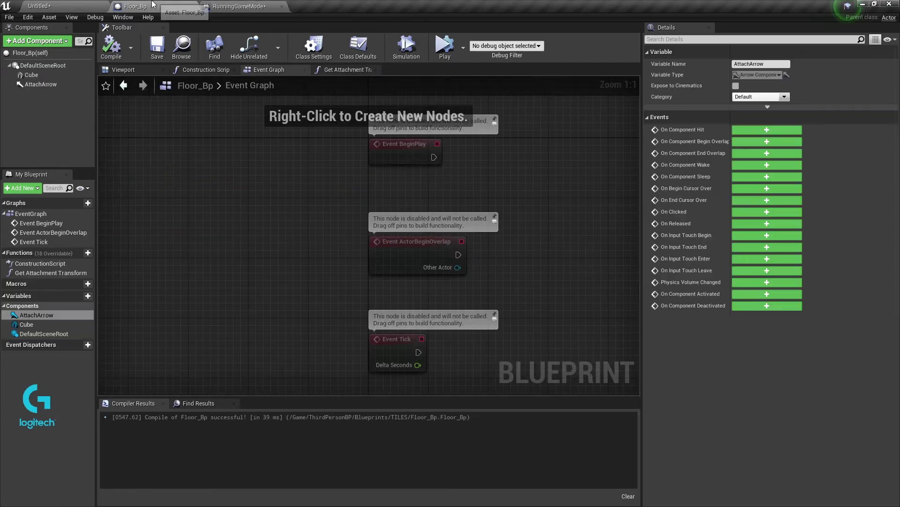
{"action": "left_click", "coordinate": [45, 273]}
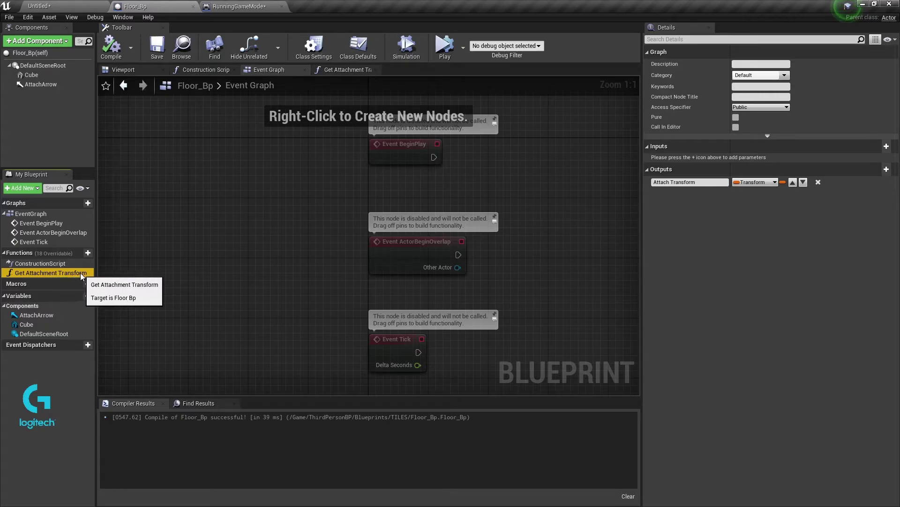
- Add a Get Attachment Transform node fed by the cast's As Floor Bp output
{"action": "left_click", "coordinate": [232, 6]}
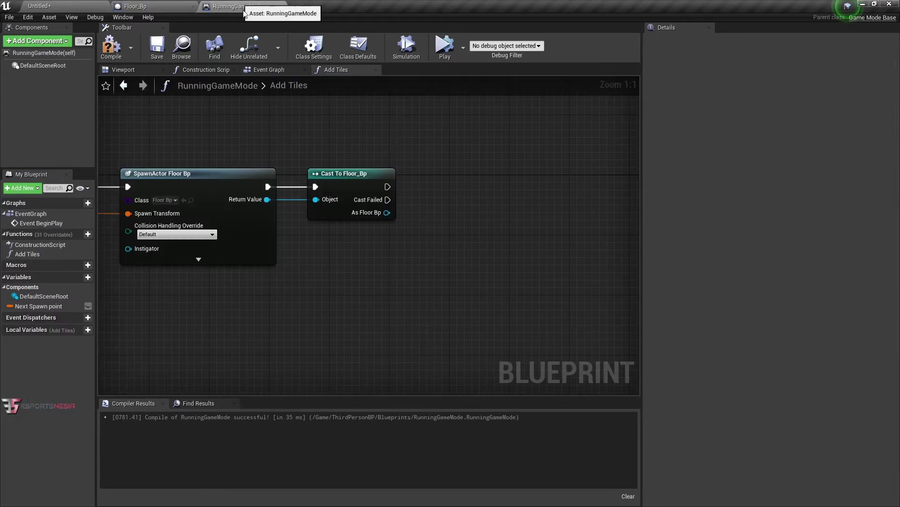
{"action": "left_click_drag", "start_coordinate": [390, 212], "coordinate": [423, 225]}
{"action": "type", "text": "get attachme"}
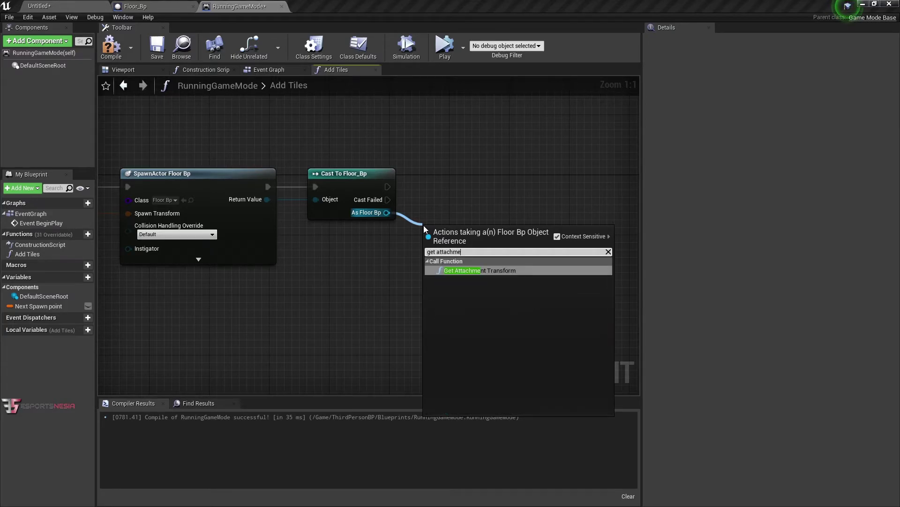
{"action": "left_click", "coordinate": [486, 271]}
{"action": "left_click_drag", "start_coordinate": [470, 199], "coordinate": [465, 177]}
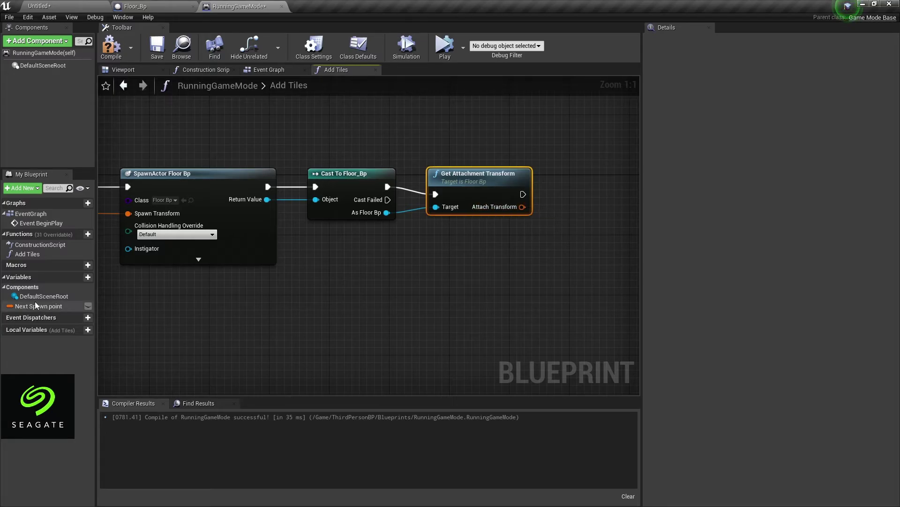
- Store the Attach Transform output in Next Spawn point with a SET node after the cast
{"action": "left_click_drag", "start_coordinate": [34, 304], "coordinate": [517, 196]}
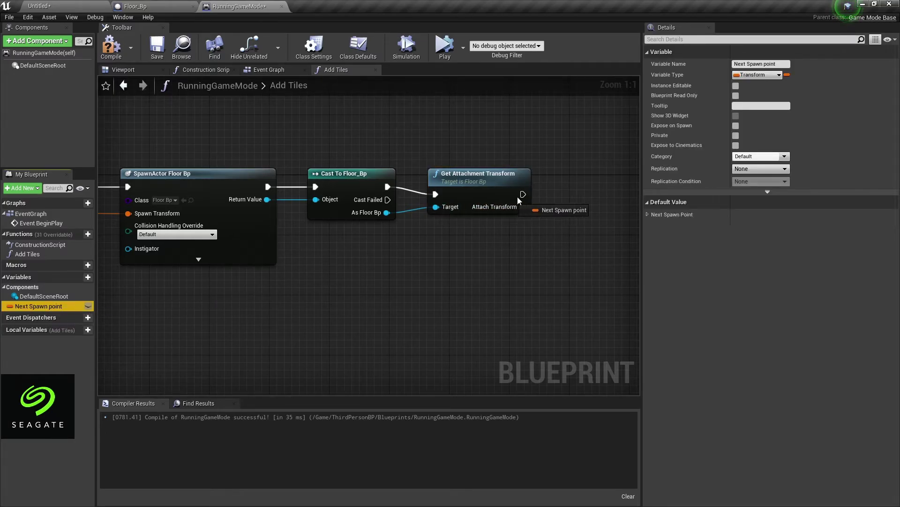
{"action": "mouse_move", "coordinate": [519, 200]}
{"action": "left_mouse_down"}
{"action": "mouse_move", "coordinate": [72, 308]}
{"action": "mouse_move", "coordinate": [590, 188]}
{"action": "left_mouse_up"}
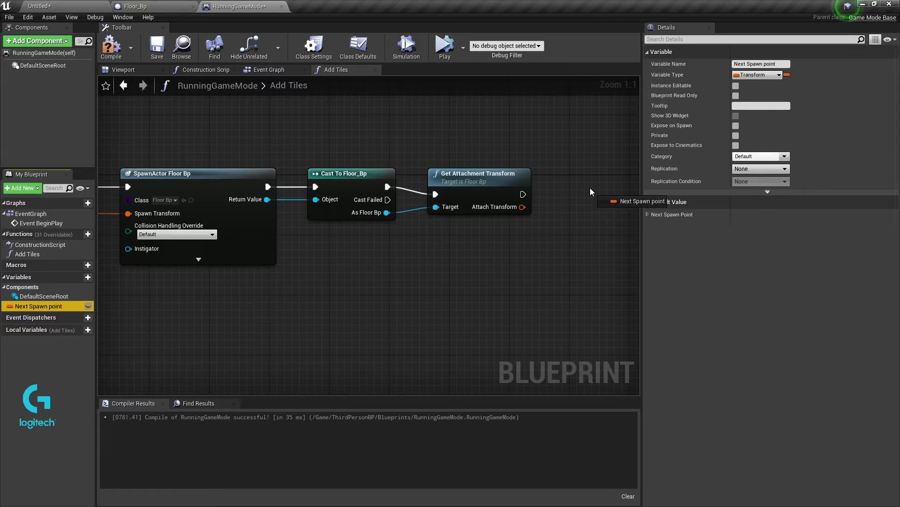
{"action": "left_click", "coordinate": [618, 212]}
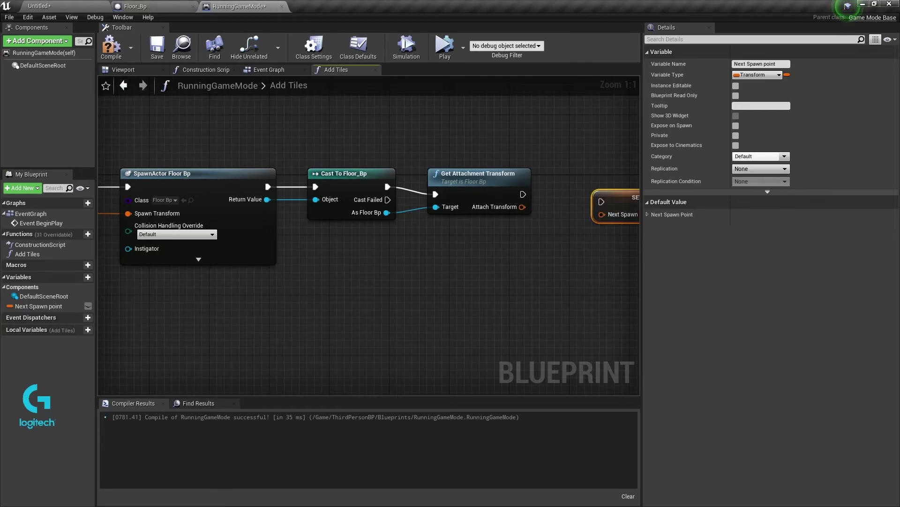
{"action": "right_click_drag", "start_coordinate": [618, 213], "coordinate": [517, 222]}
{"action": "left_click_drag", "start_coordinate": [500, 224], "coordinate": [424, 218]}
{"action": "left_click_drag", "start_coordinate": [500, 211], "coordinate": [425, 203]}
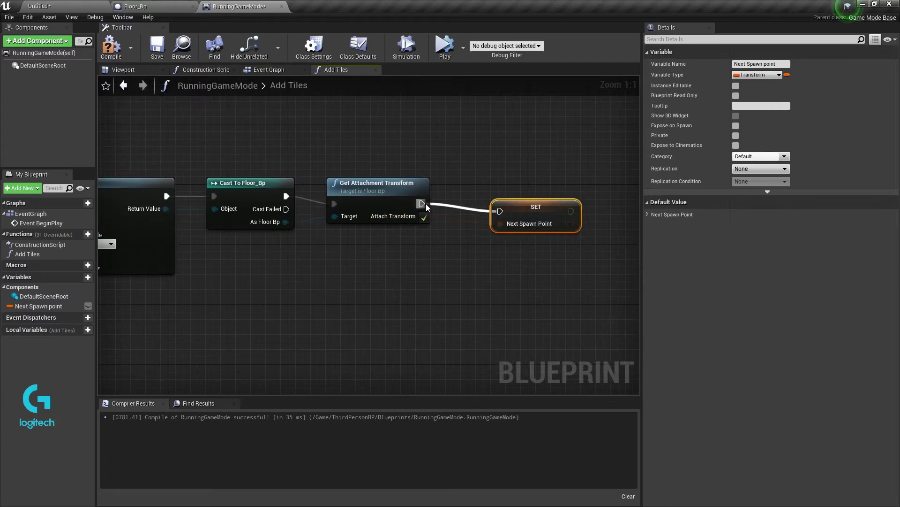
{"action": "left_click_drag", "start_coordinate": [529, 214], "coordinate": [522, 199]}
- Pan along the Add Tiles chain, reviewing the SpawnActor, getter and cast nodes
{"action": "right_click_drag", "start_coordinate": [521, 199], "coordinate": [435, 260]}
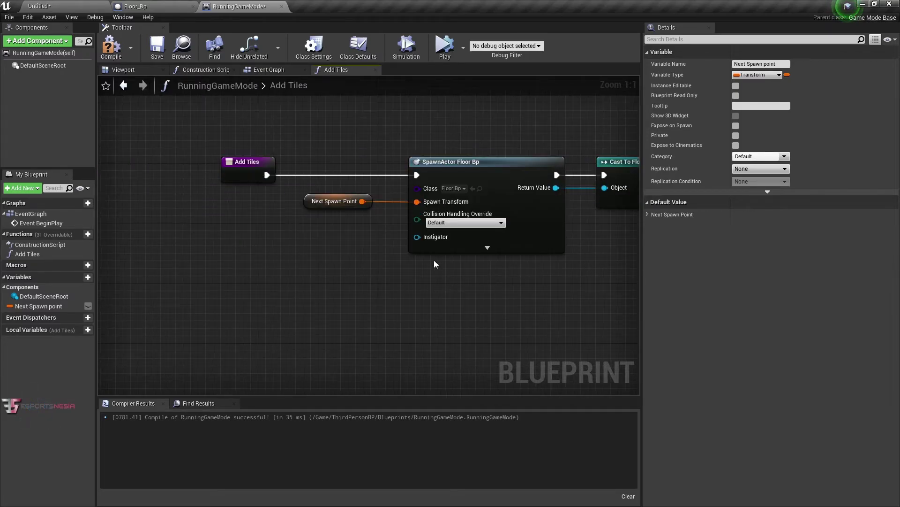
{"action": "left_click_drag", "start_coordinate": [308, 201], "coordinate": [309, 230]}
{"action": "scroll", "coordinate": [305, 279], "scroll_direction": "down", "scroll_amount": 2}
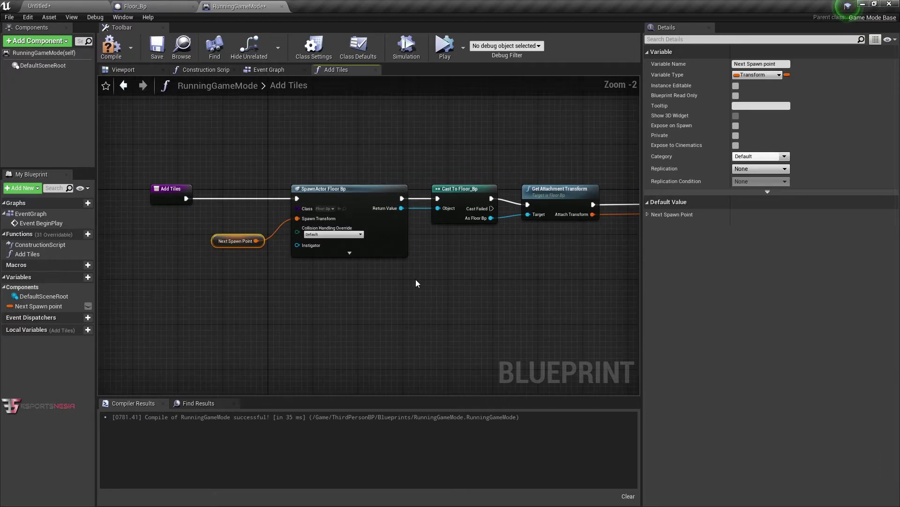
{"action": "mouse_move", "coordinate": [415, 280]}
{"action": "right_mouse_down"}
{"action": "mouse_move", "coordinate": [443, 234]}
{"action": "mouse_move", "coordinate": [538, 213]}
{"action": "right_mouse_up"}
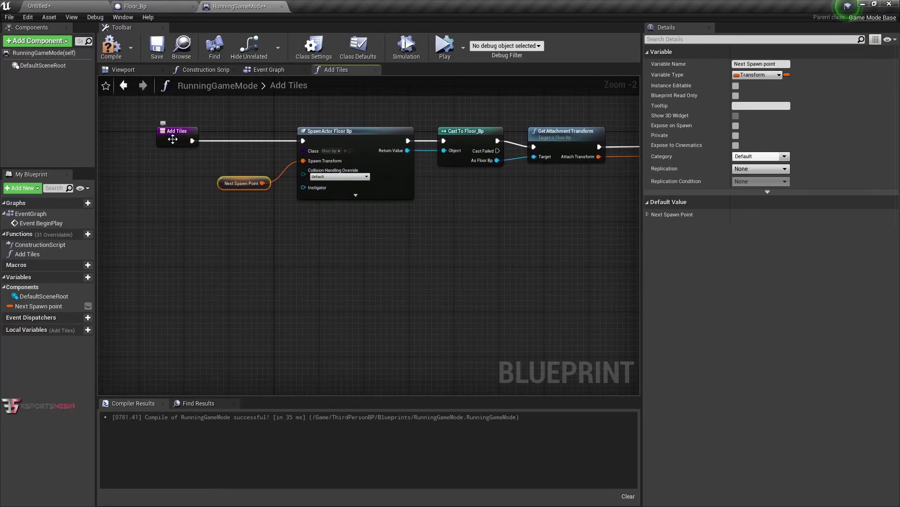
{"action": "left_click", "coordinate": [354, 142]}
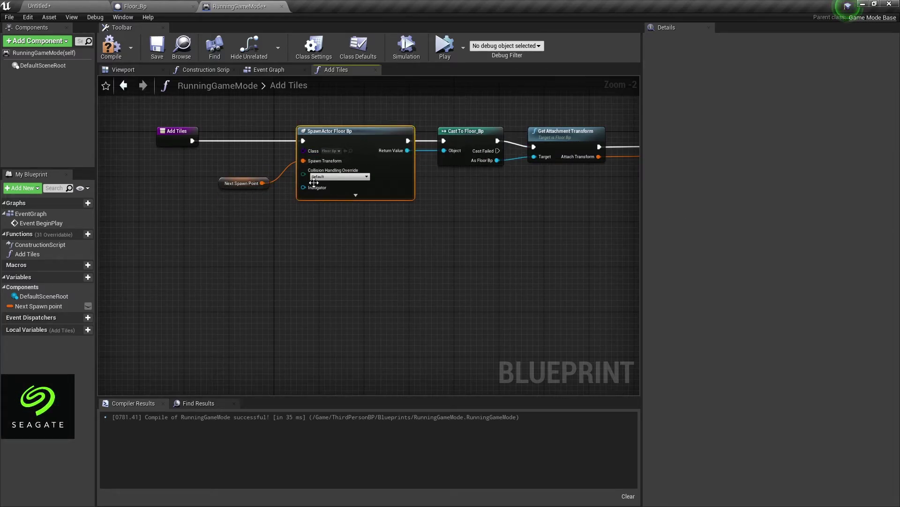
{"action": "left_click", "coordinate": [231, 188]}
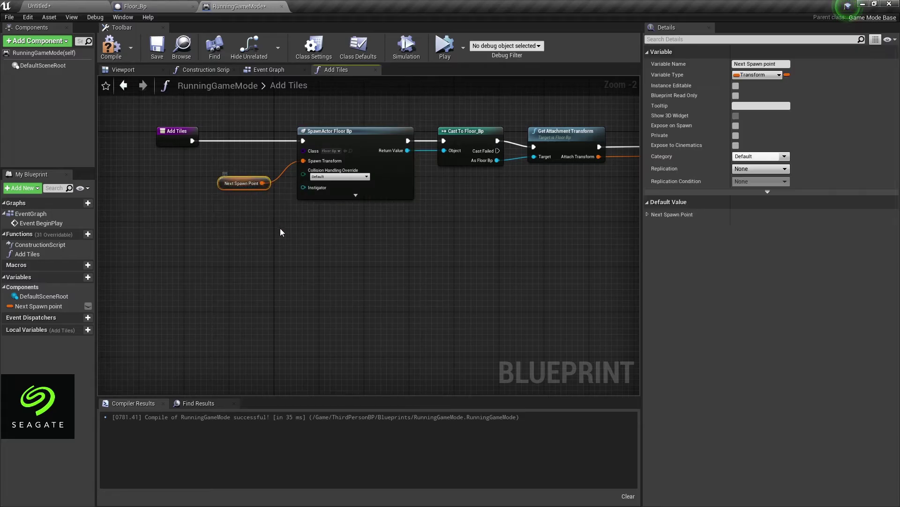
{"action": "right_click_drag", "start_coordinate": [301, 221], "coordinate": [122, 247]}
{"action": "left_click", "coordinate": [283, 159]}
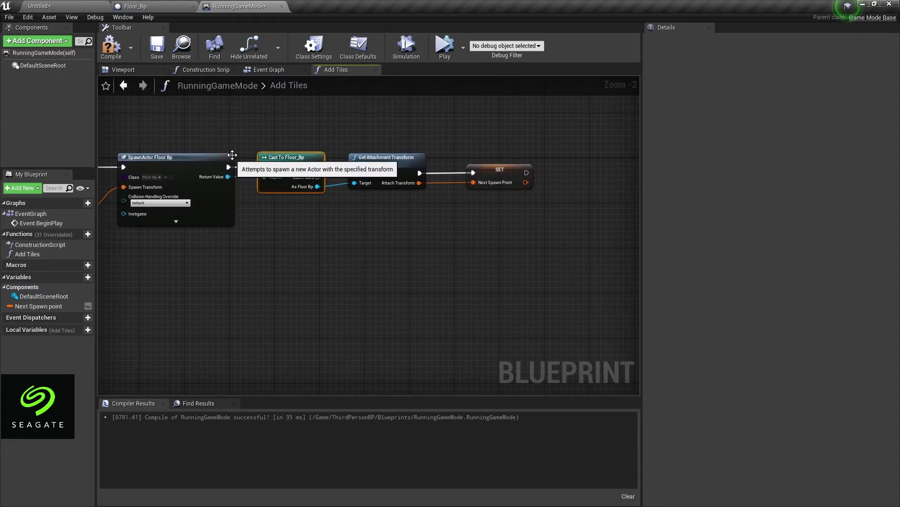
{"action": "right_click_drag", "start_coordinate": [290, 159], "coordinate": [271, 150]}
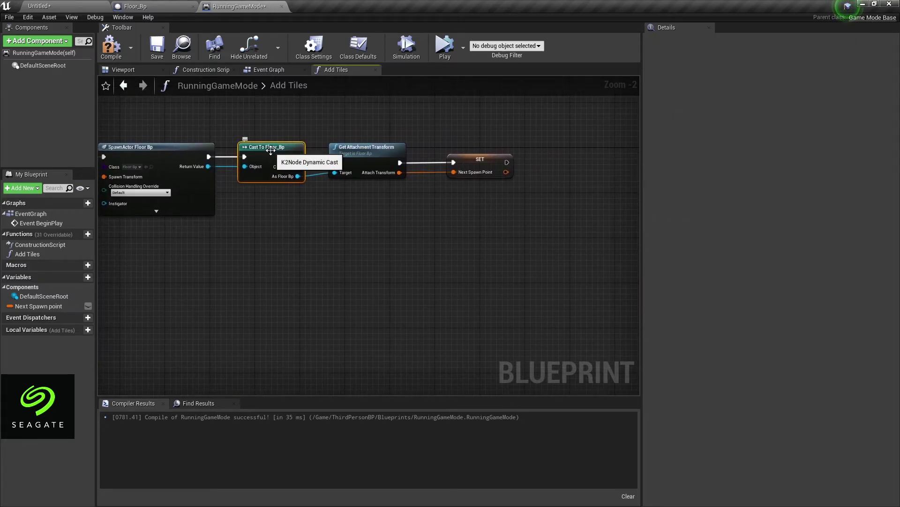
{"action": "right_click_drag", "start_coordinate": [294, 218], "coordinate": [239, 225]}
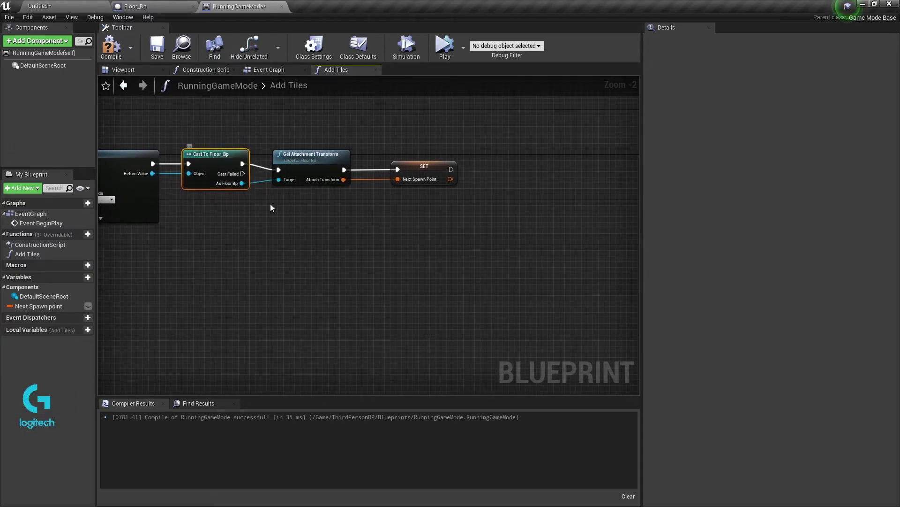
{"action": "right_click_drag", "start_coordinate": [270, 204], "coordinate": [233, 214]}
- Align the SET node with the chain, then compile and save RunningGameMode
{"action": "left_click", "coordinate": [274, 162]}
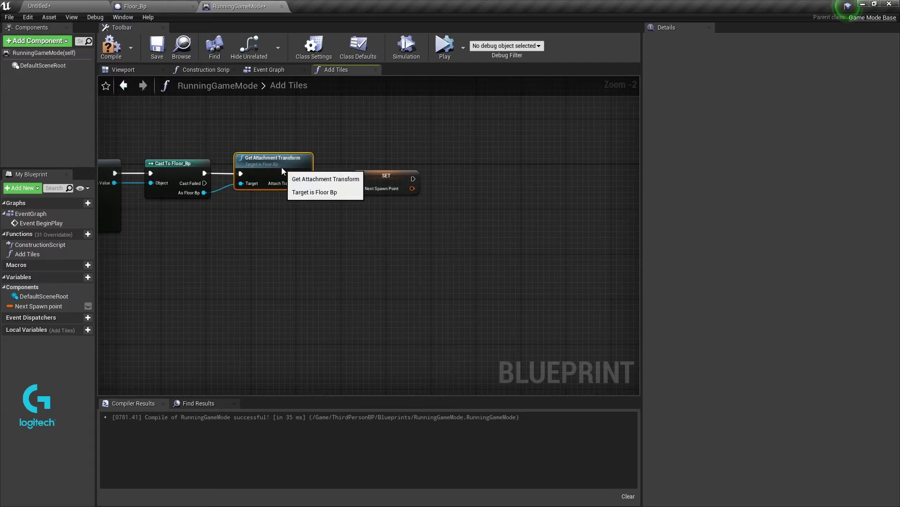
{"action": "left_click_drag", "start_coordinate": [389, 181], "coordinate": [389, 175]}
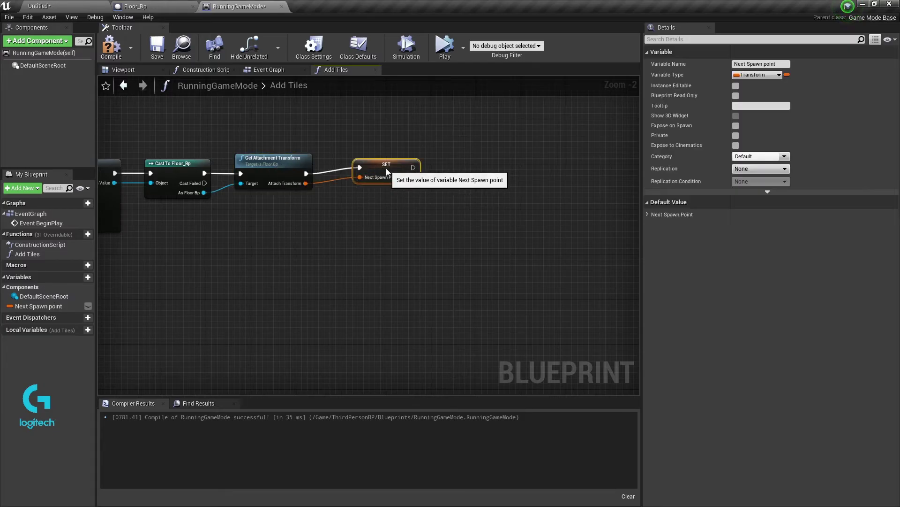
{"action": "left_click", "coordinate": [314, 197]}
{"action": "right_click_drag", "start_coordinate": [314, 197], "coordinate": [463, 208]}
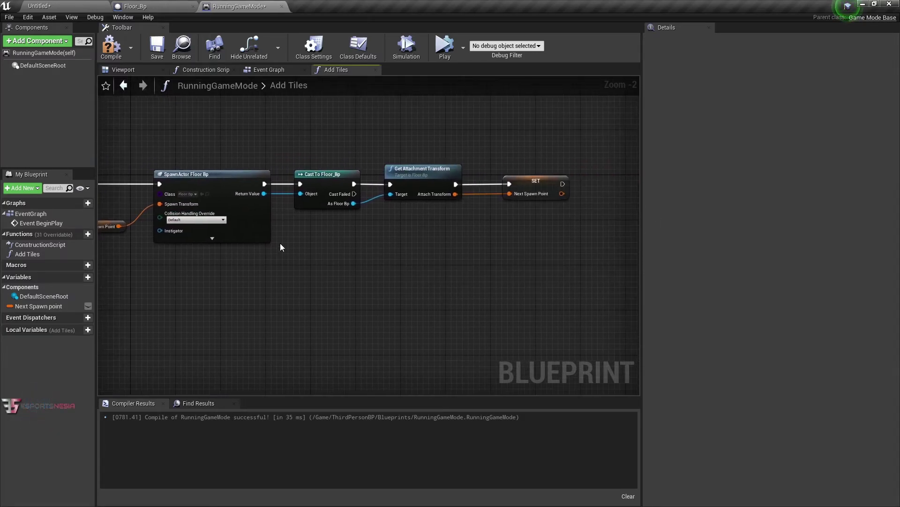
{"action": "left_click", "coordinate": [540, 187]}
{"action": "right_click_drag", "start_coordinate": [151, 213], "coordinate": [337, 201]}
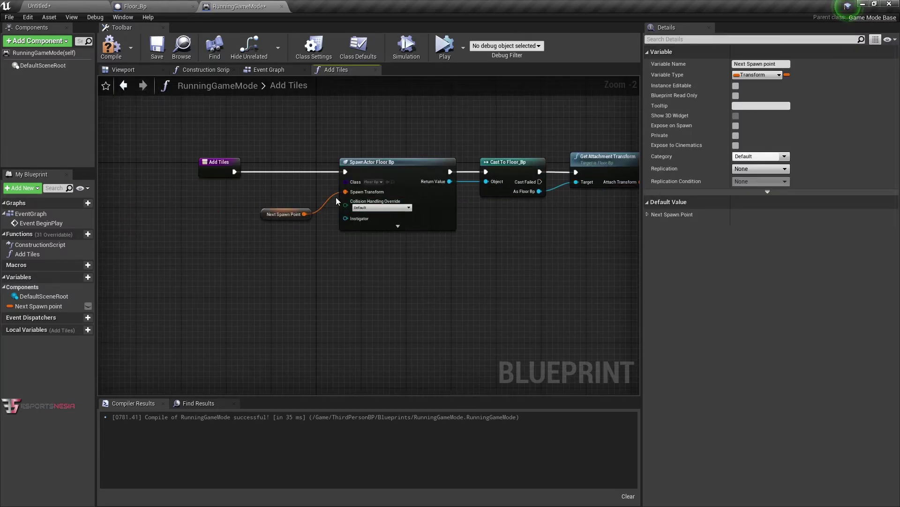
{"action": "left_click", "coordinate": [284, 214]}
{"action": "right_click_drag", "start_coordinate": [506, 247], "coordinate": [183, 268]}
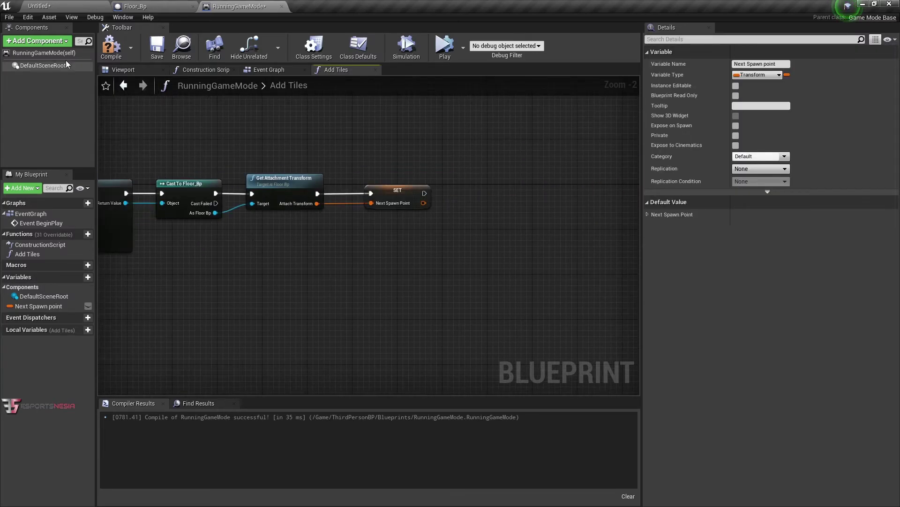
{"action": "left_click", "coordinate": [112, 47]}
{"action": "left_click", "coordinate": [157, 47]}
{"action": "left_click", "coordinate": [123, 69]}
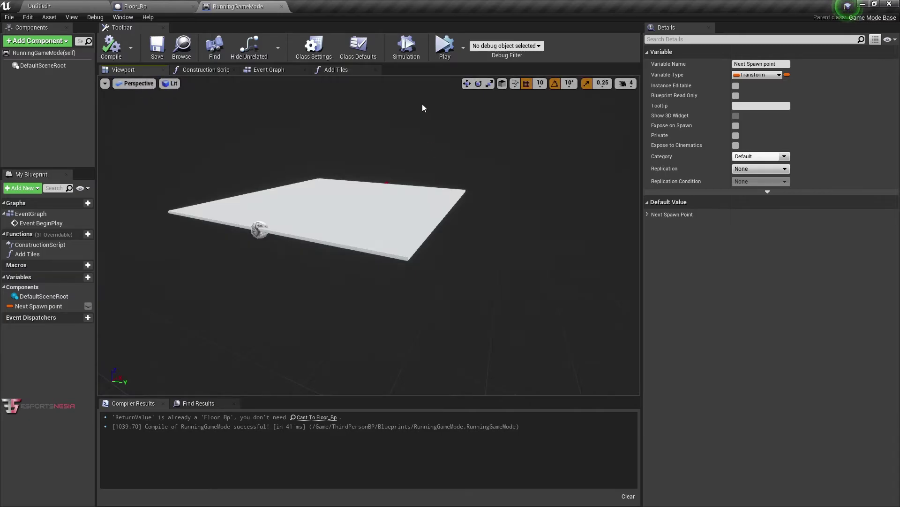
- Briefly simulate the level, then return to RunningGameMode's Event Graph and move Add Tiles right
{"action": "key", "text": "alt+s"}
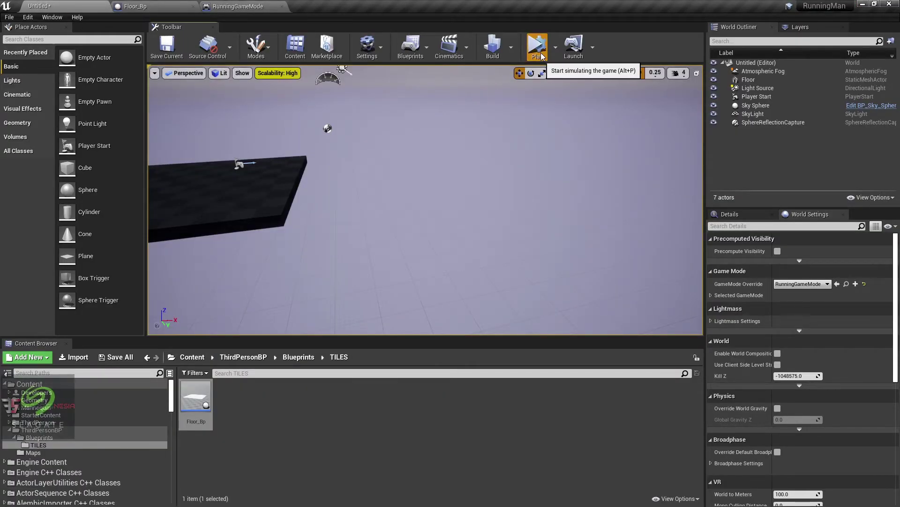
{"action": "key", "text": "Escape"}
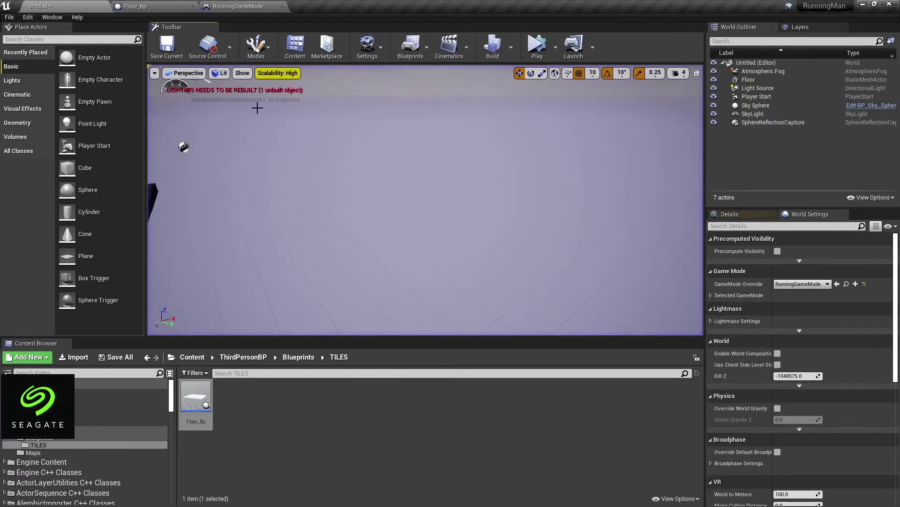
{"action": "left_click", "coordinate": [236, 6]}
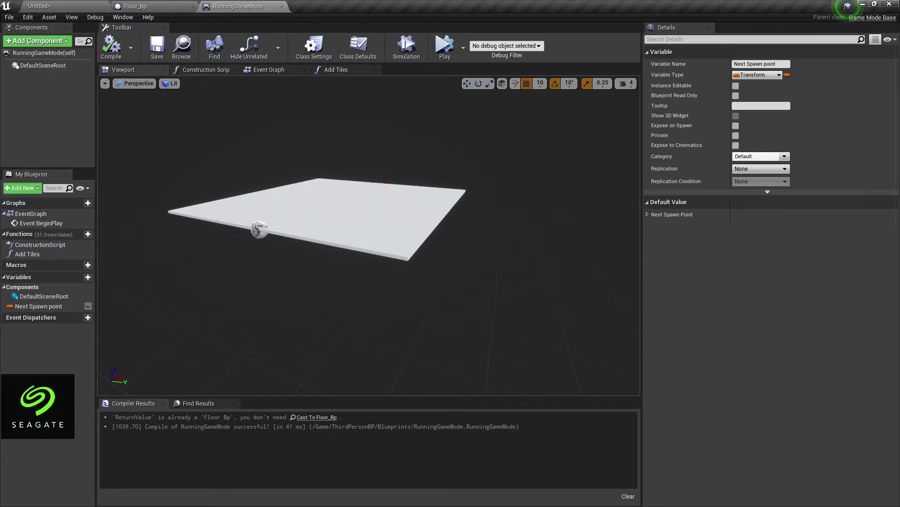
{"action": "left_click", "coordinate": [266, 71]}
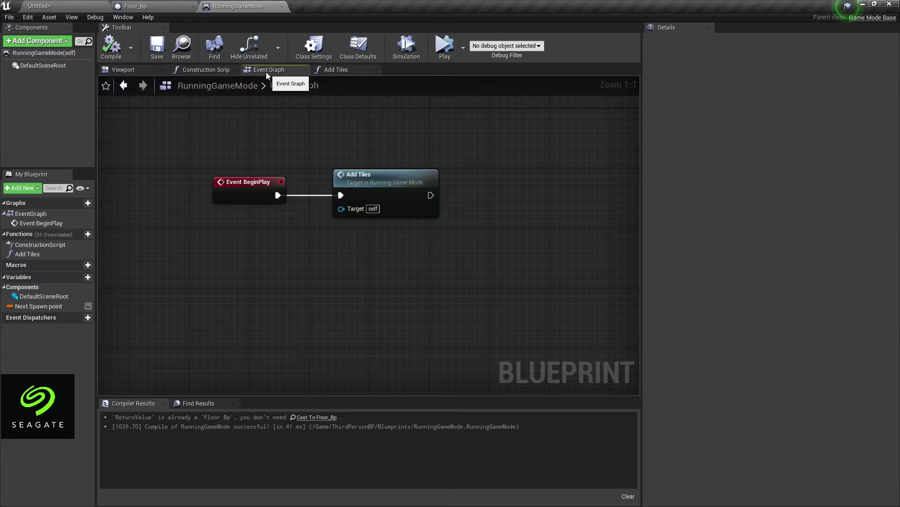
{"action": "left_click_drag", "start_coordinate": [393, 189], "coordinate": [490, 189]}
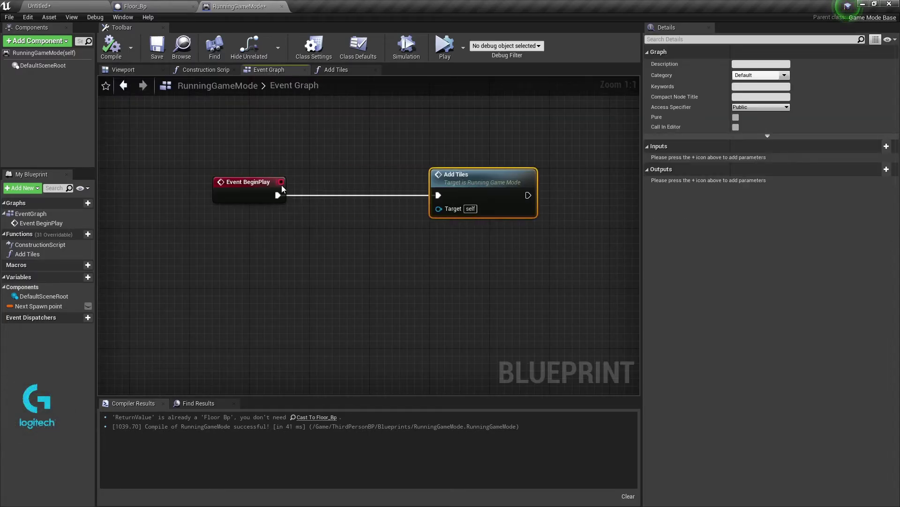
- Insert a For Loop from 0 to 9 between BeginPlay and Add Tiles, then compile and save
{"action": "left_click_drag", "start_coordinate": [277, 195], "coordinate": [325, 195]}
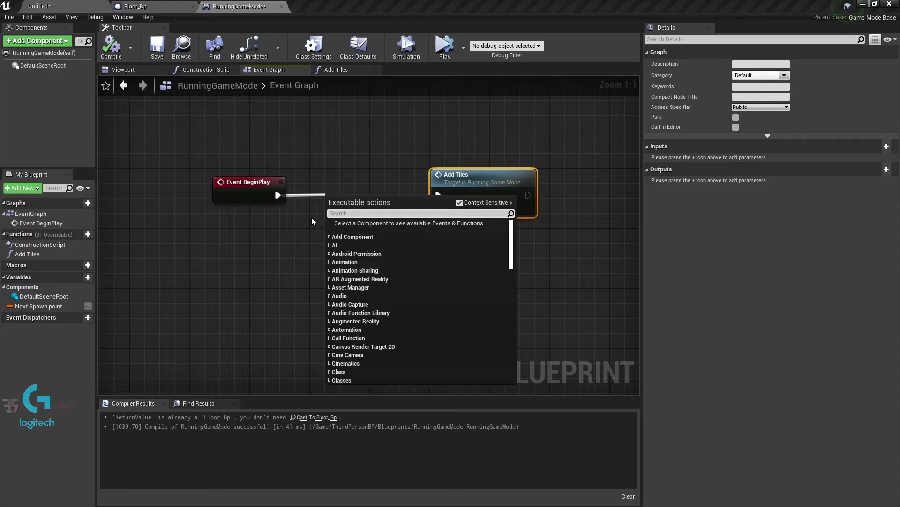
{"action": "type", "text": "loop"}
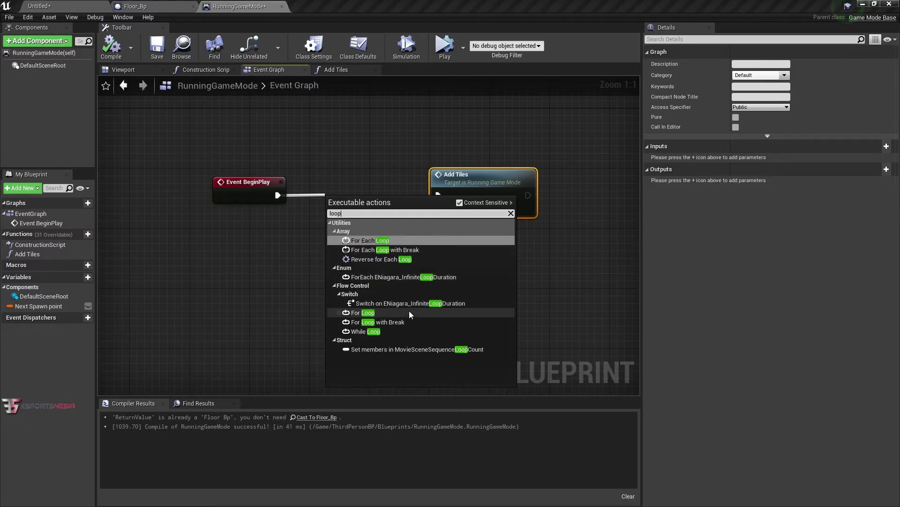
{"action": "left_click", "coordinate": [409, 310]}
{"action": "left_click_drag", "start_coordinate": [357, 197], "coordinate": [345, 182]}
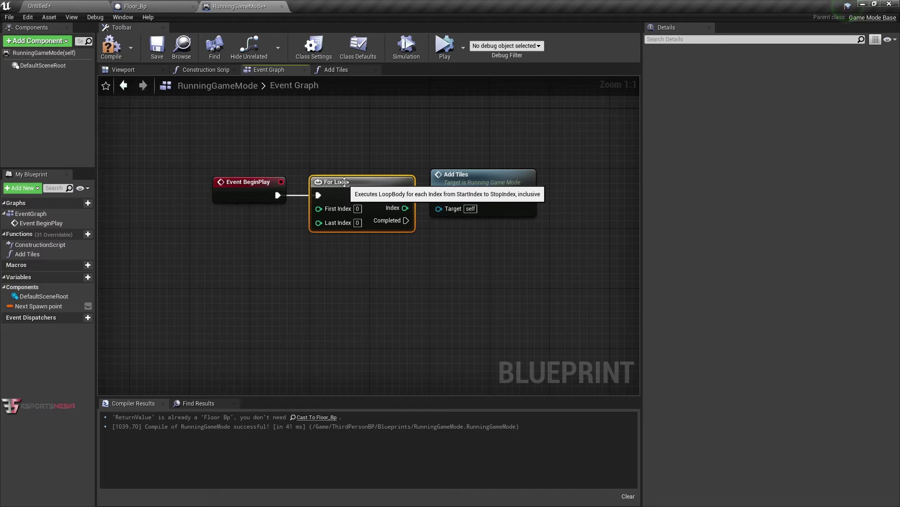
{"action": "type", "text": "9"}
{"action": "left_click", "coordinate": [365, 250]}
{"action": "left_click", "coordinate": [113, 46]}
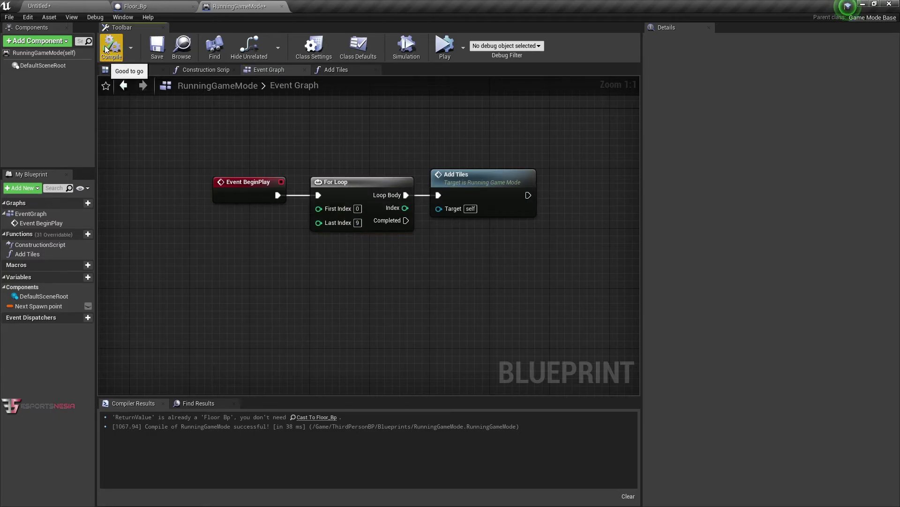
{"action": "left_click", "coordinate": [157, 45]}
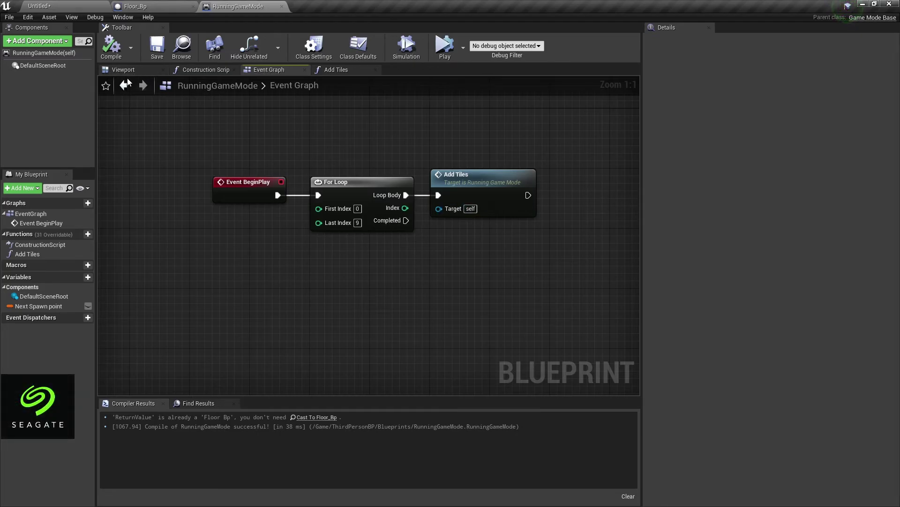
- Simulate in RunningGameMode's viewport twice, orbiting to watch the floor tiles spawn
{"action": "left_click", "coordinate": [123, 69]}
{"action": "left_click", "coordinate": [406, 47]}
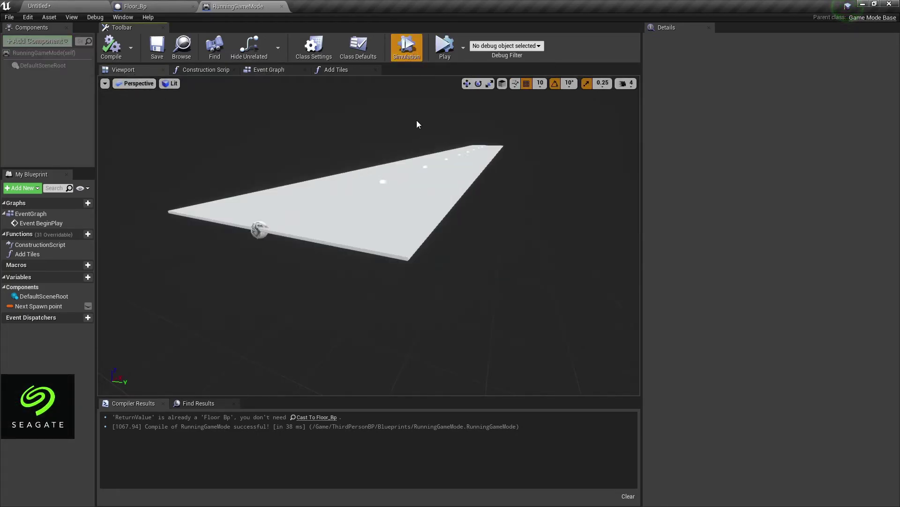
{"action": "left_click", "coordinate": [406, 47]}
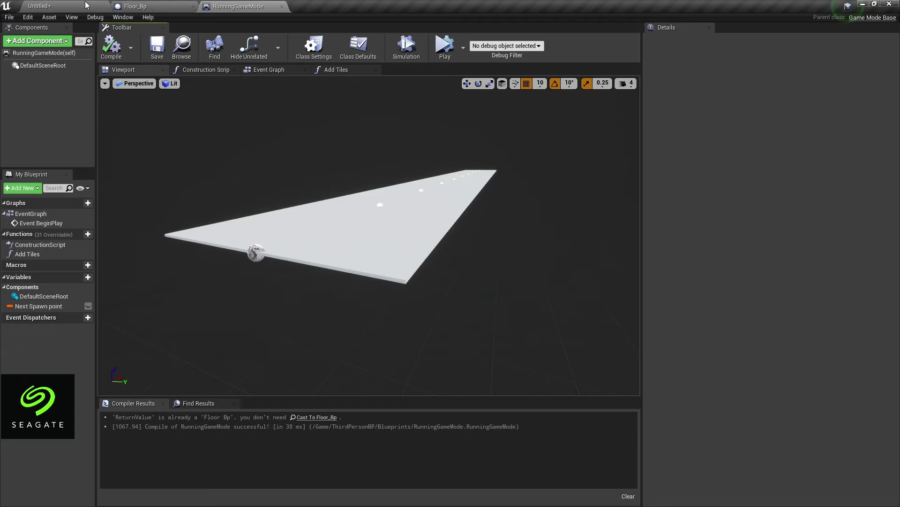
{"action": "right_click_drag", "start_coordinate": [357, 197], "coordinate": [407, 74]}
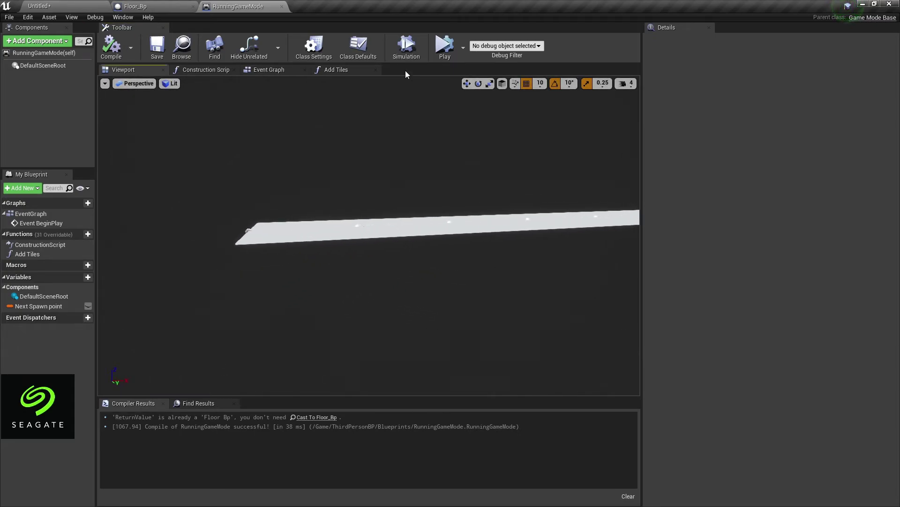
{"action": "left_click", "coordinate": [406, 47]}
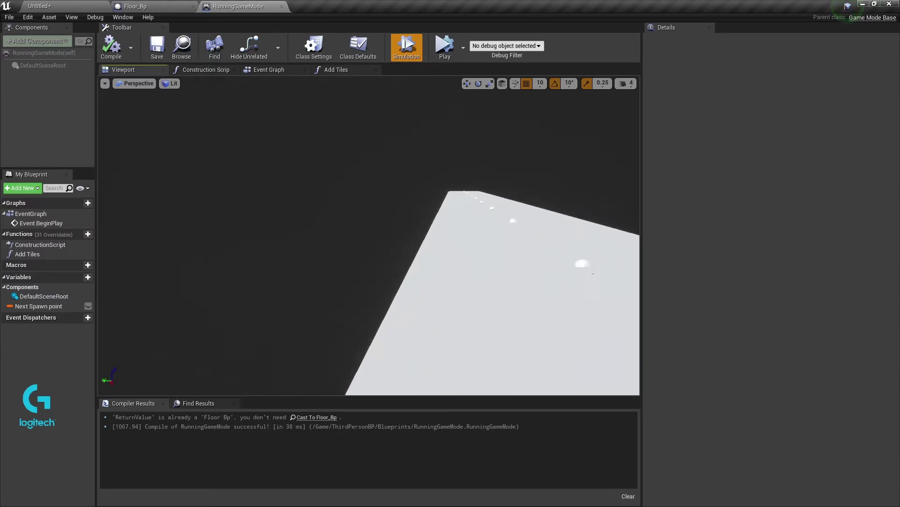
{"action": "left_click", "coordinate": [407, 47]}
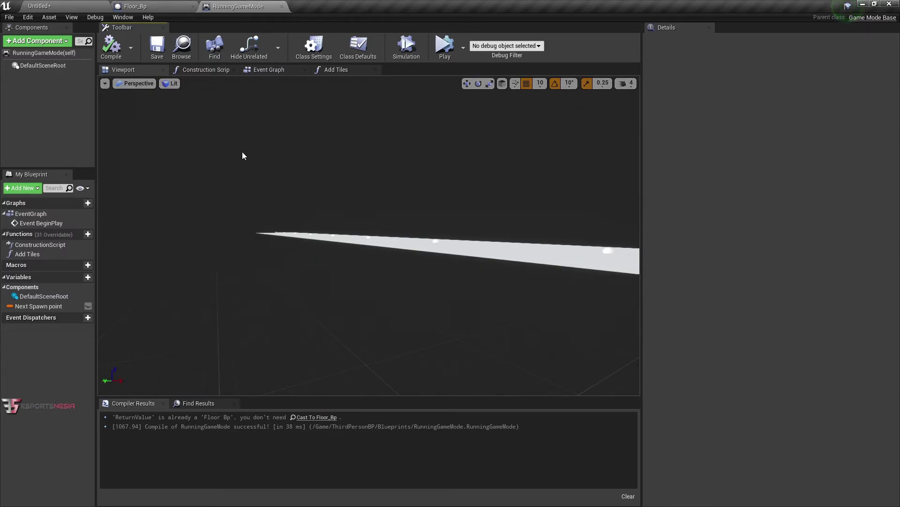
{"action": "mouse_move", "coordinate": [244, 151]}
{"action": "left_mouse_down"}
{"action": "mouse_move", "coordinate": [329, 195]}
{"action": "mouse_move", "coordinate": [361, 196]}
{"action": "left_mouse_up"}
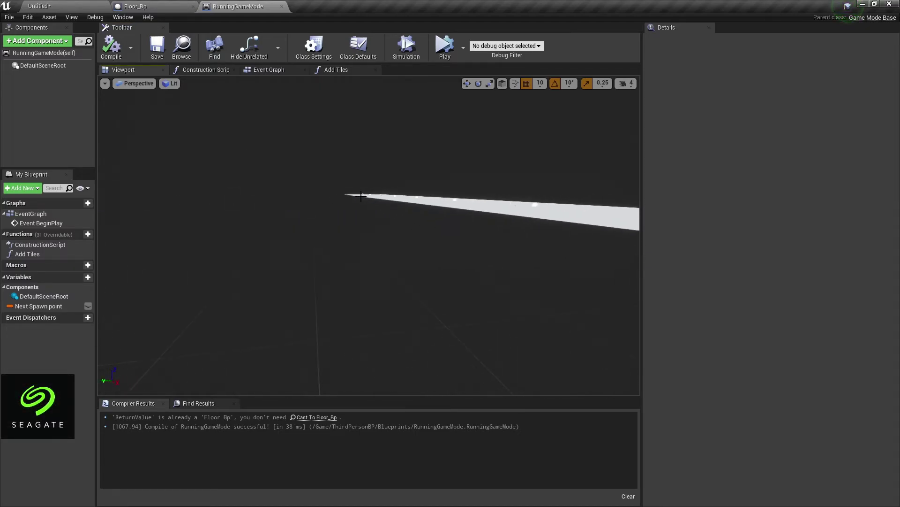
- Glance at the construction script, reorient the viewport, then bring up Floor_Bp's Event Graph
{"action": "left_click", "coordinate": [212, 68]}
{"action": "left_click", "coordinate": [156, 74]}
{"action": "left_click_drag", "start_coordinate": [287, 144], "coordinate": [290, 154]}
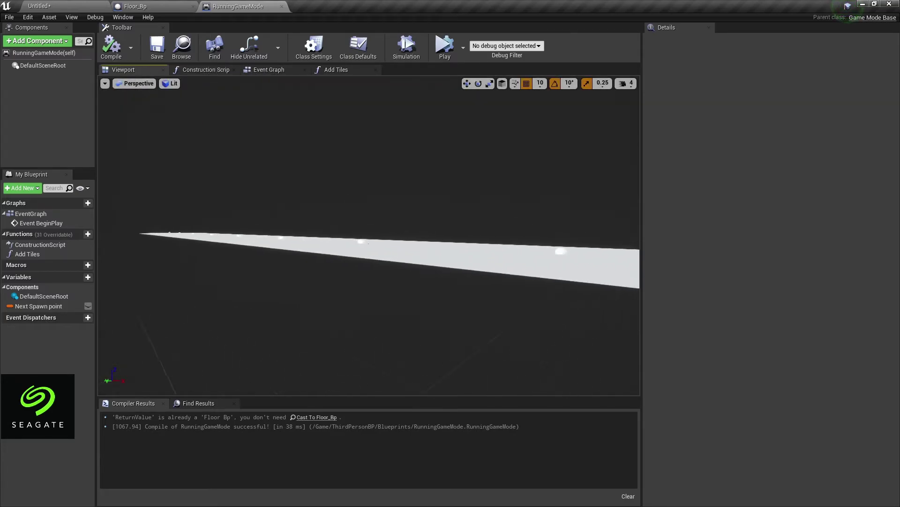
{"action": "left_click_drag", "start_coordinate": [297, 222], "coordinate": [297, 222]}
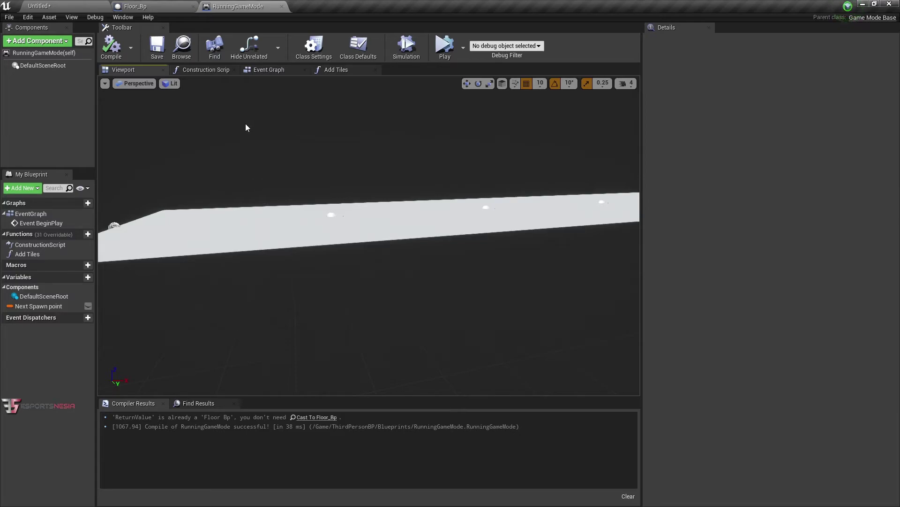
{"action": "left_click", "coordinate": [165, 5]}
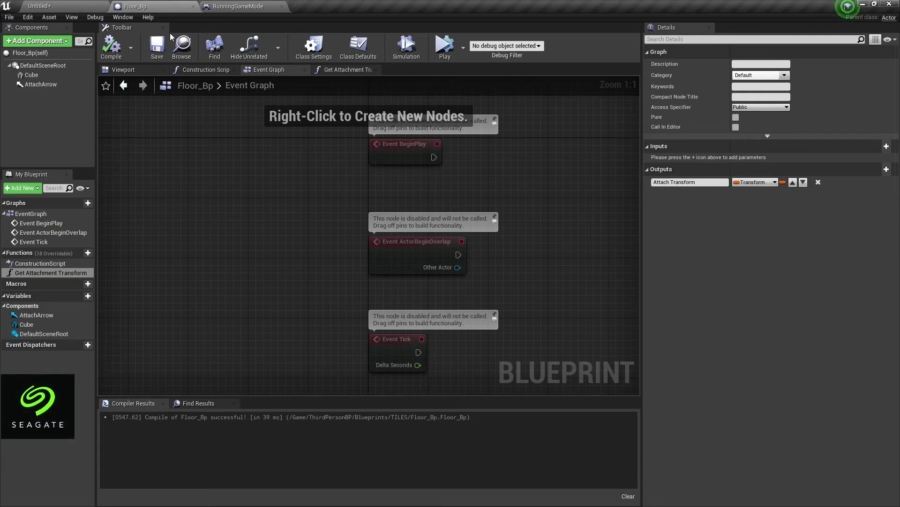
- Add a Box Collision component to Floor_Bp from the Viewport
{"action": "left_click", "coordinate": [131, 71]}
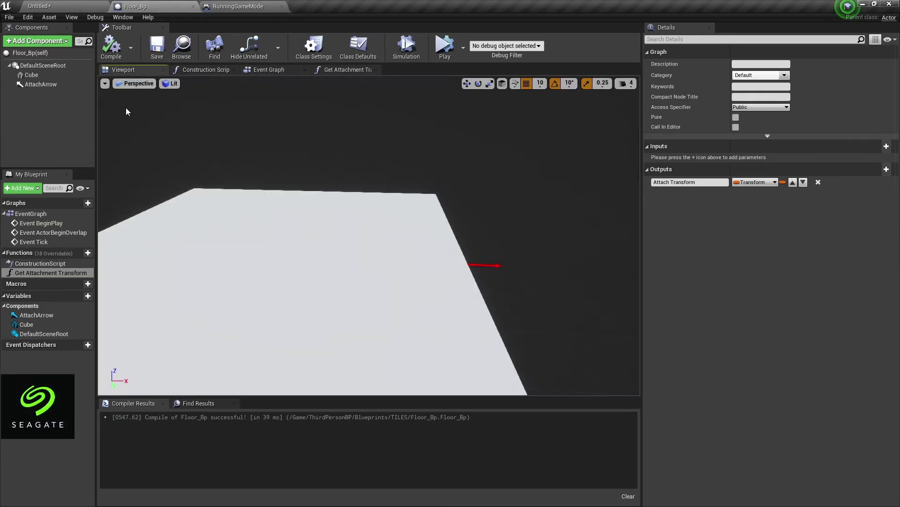
{"action": "left_click", "coordinate": [38, 40]}
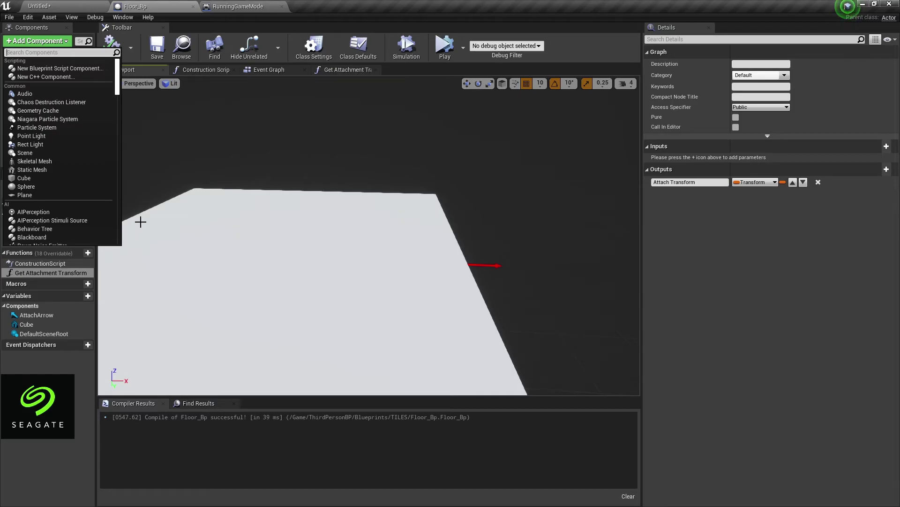
{"action": "type", "text": "box"}
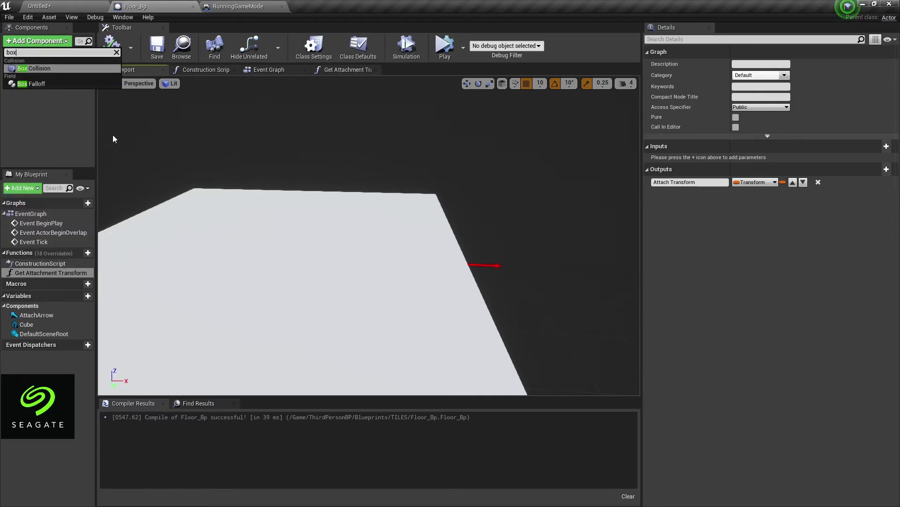
{"action": "left_click", "coordinate": [75, 69]}
- Move the box to the floor's far edge and start stretching it taller
{"action": "right_click_drag", "start_coordinate": [242, 223], "coordinate": [207, 195]}
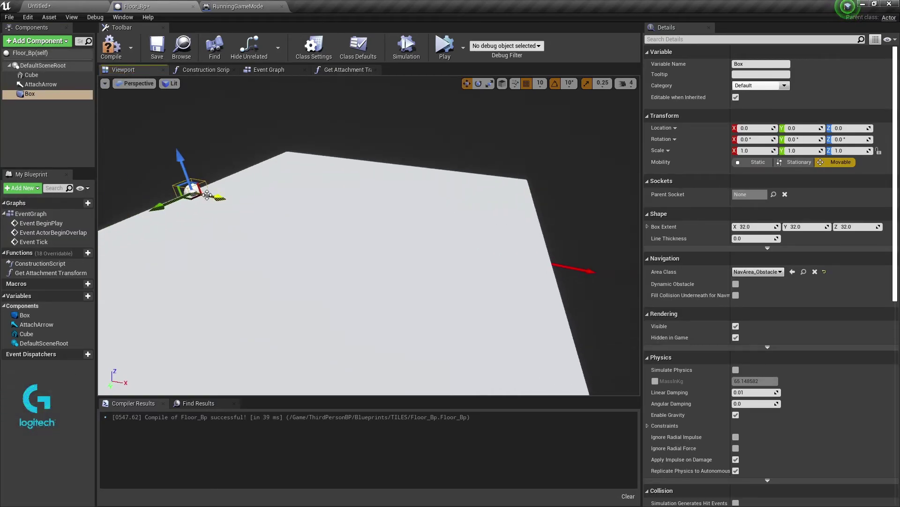
{"action": "mouse_move", "coordinate": [207, 195]}
{"action": "left_mouse_down"}
{"action": "mouse_move", "coordinate": [603, 308]}
{"action": "mouse_move", "coordinate": [375, 262]}
{"action": "left_mouse_up"}
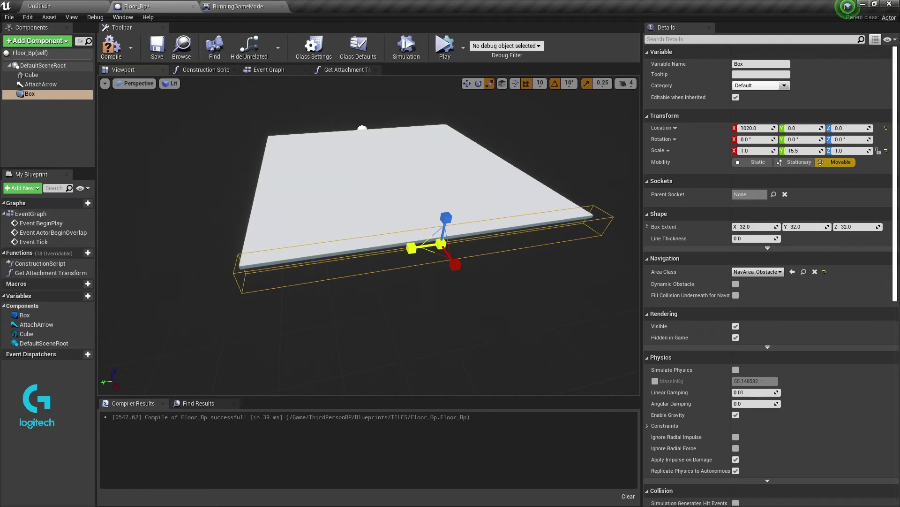
{"action": "right_click_drag", "start_coordinate": [366, 211], "coordinate": [423, 211]}
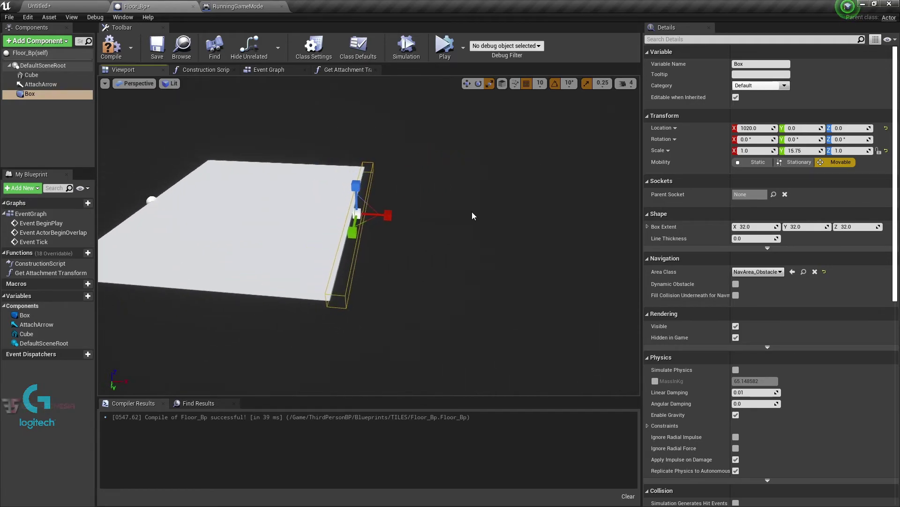
{"action": "left_click_drag", "start_coordinate": [362, 201], "coordinate": [362, 178]}
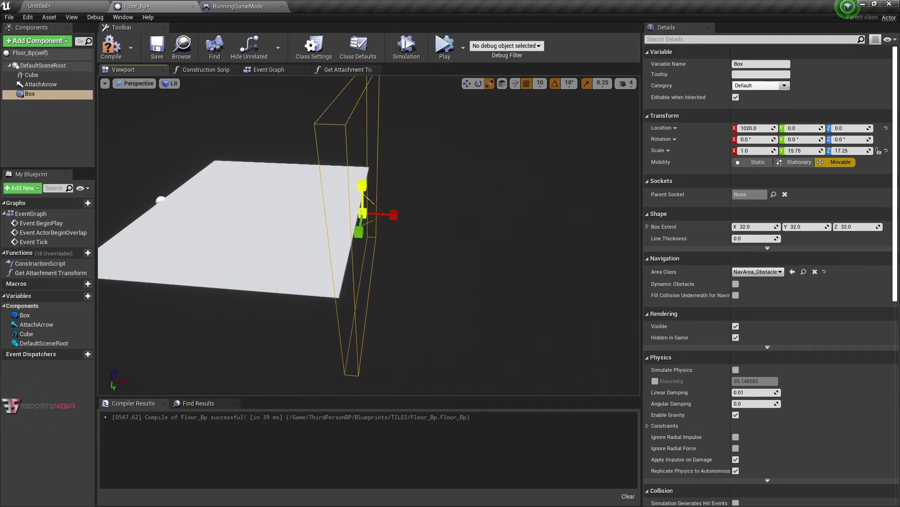
- Raise the box above the floor and place it at X 1000
{"action": "key", "text": "w"}
{"action": "right_click_drag", "start_coordinate": [428, 362], "coordinate": [435, 290]}
{"action": "left_click_drag", "start_coordinate": [431, 237], "coordinate": [423, 114]}
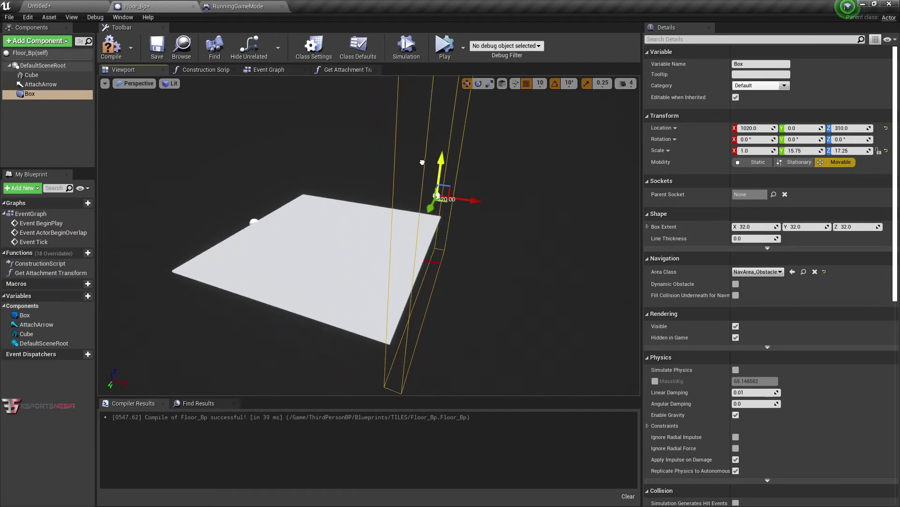
{"action": "mouse_move", "coordinate": [413, 208]}
{"action": "right_mouse_down"}
{"action": "mouse_move", "coordinate": [458, 227]}
{"action": "mouse_move", "coordinate": [422, 221]}
{"action": "mouse_move", "coordinate": [441, 197]}
{"action": "right_mouse_up"}
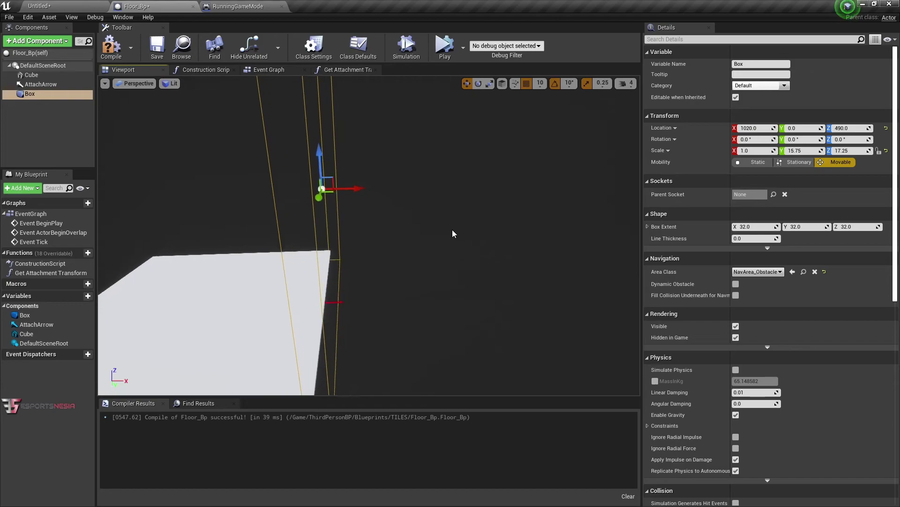
{"action": "left_click_drag", "start_coordinate": [450, 191], "coordinate": [445, 191]}
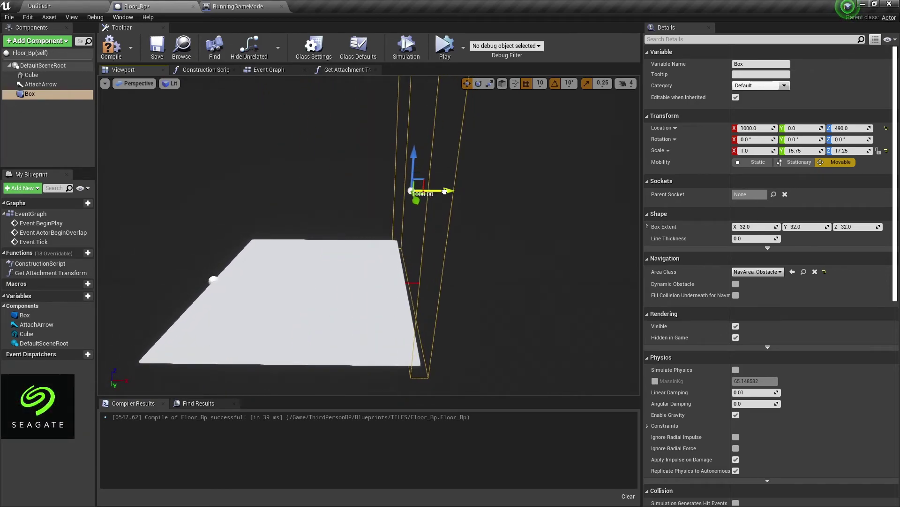
{"action": "right_click_drag", "start_coordinate": [473, 257], "coordinate": [488, 242]}
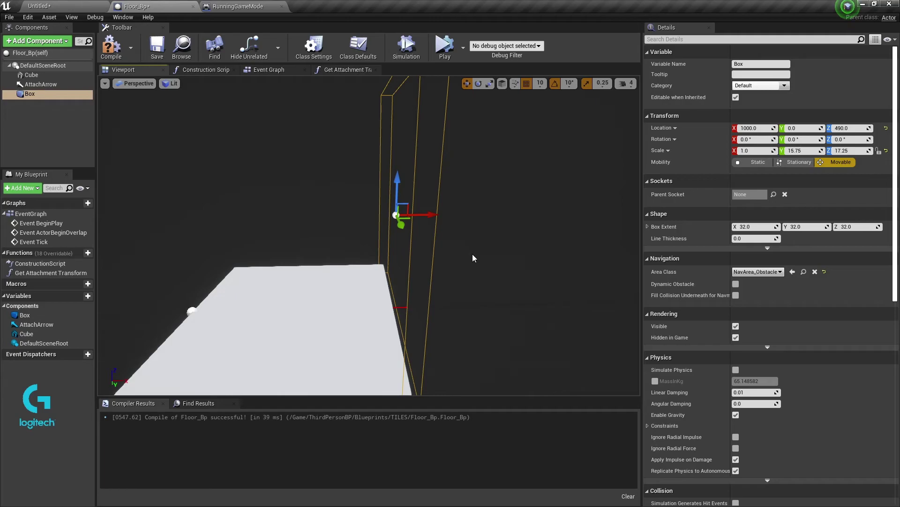
{"action": "right_click_drag", "start_coordinate": [472, 254], "coordinate": [451, 254]}
- Scale the box to Y 15.75, Z 31 and raise it to Z 610
{"action": "key", "text": "e"}
{"action": "key", "text": "r"}
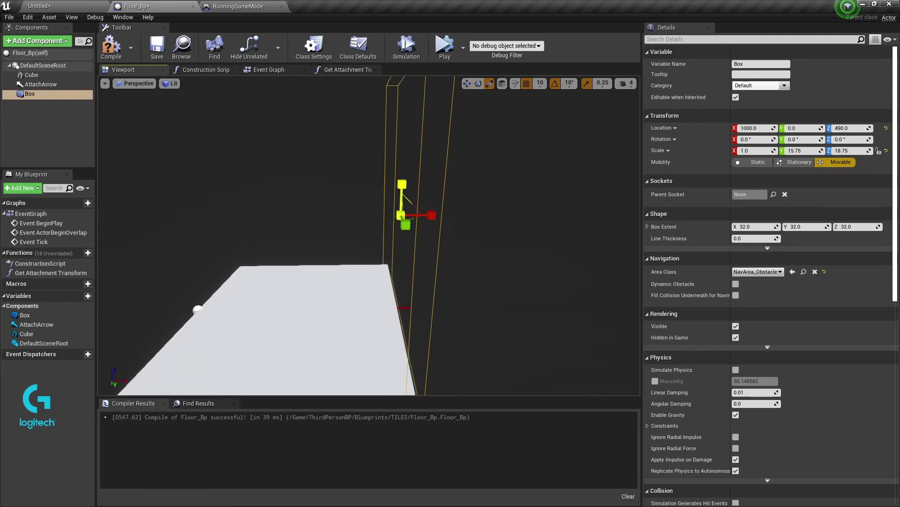
{"action": "mouse_move", "coordinate": [446, 252]}
{"action": "right_mouse_down"}
{"action": "mouse_move", "coordinate": [482, 290]}
{"action": "mouse_move", "coordinate": [497, 288]}
{"action": "mouse_move", "coordinate": [454, 248]}
{"action": "right_mouse_up"}
{"action": "scroll", "coordinate": [436, 253], "scroll_direction": "up", "scroll_amount": 2}
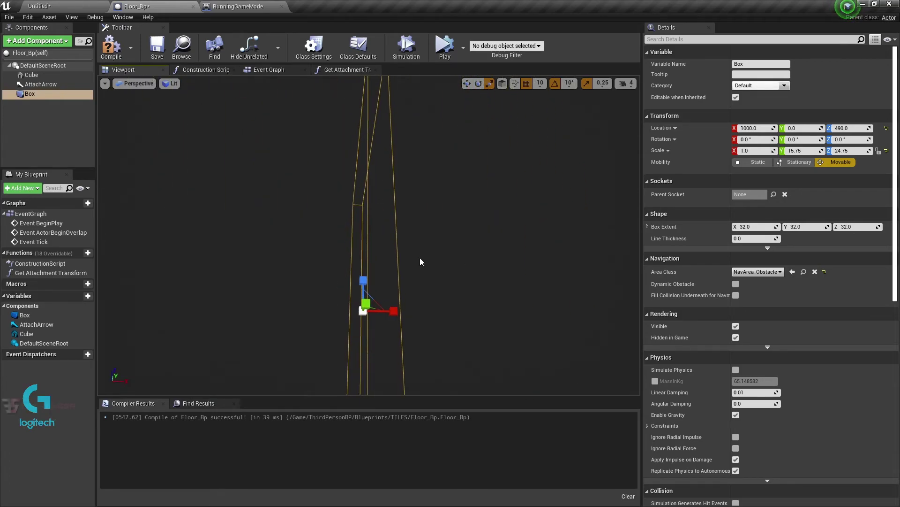
{"action": "right_click_drag", "start_coordinate": [363, 279], "coordinate": [462, 341]}
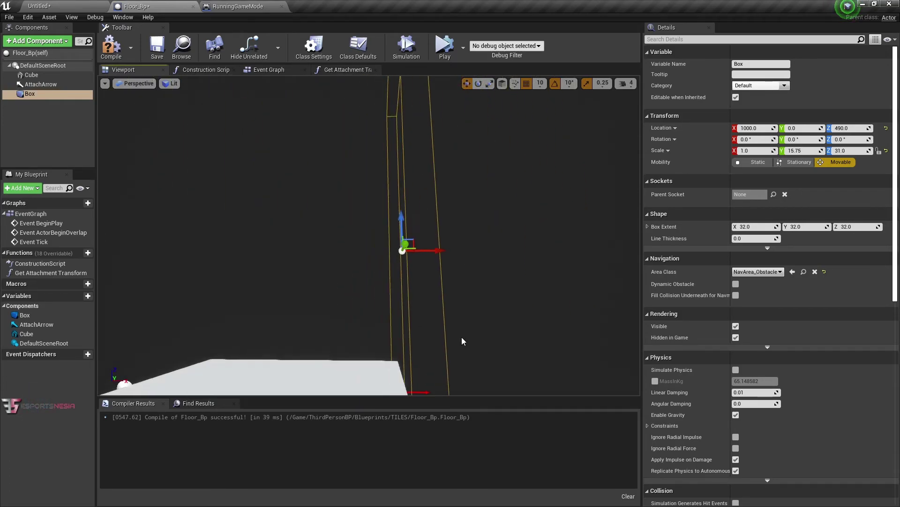
{"action": "right_click_drag", "start_coordinate": [401, 196], "coordinate": [427, 137]}
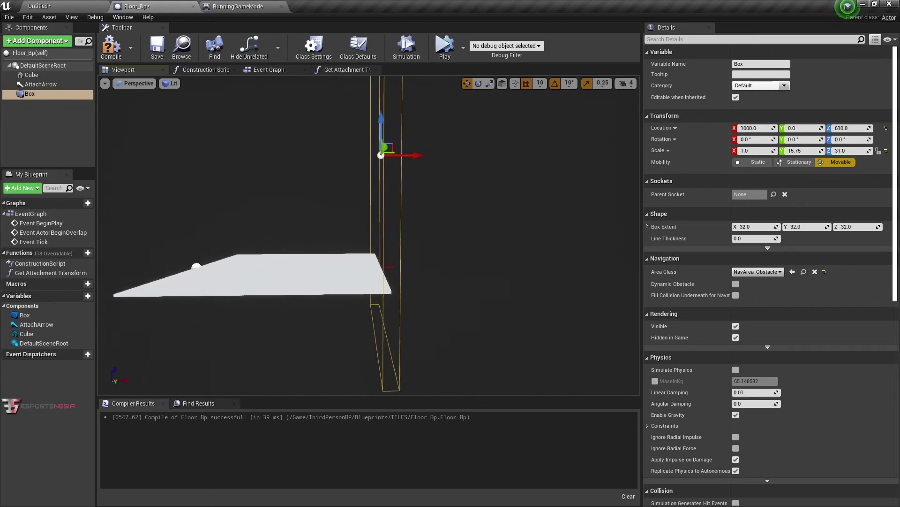
{"action": "right_click_drag", "start_coordinate": [420, 187], "coordinate": [383, 240]}
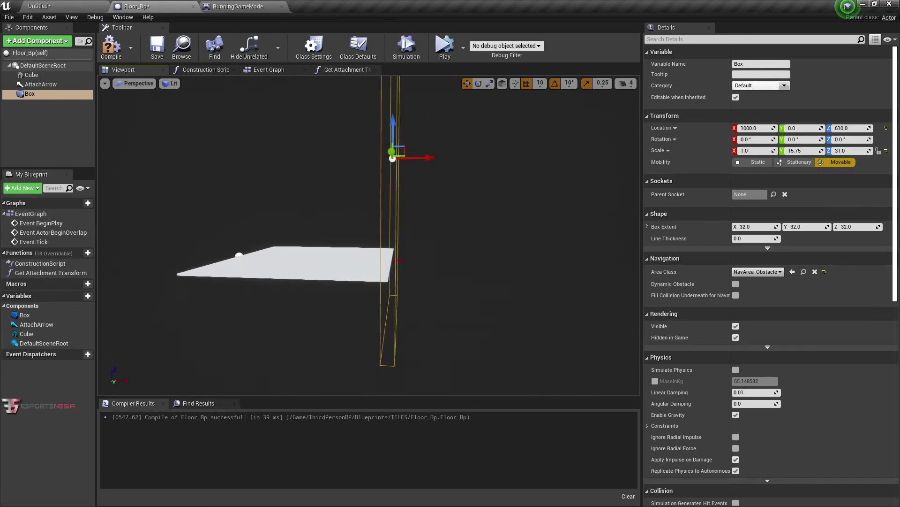
- Compile Floor_Bp and add an On Component Begin Overlap event for the Box
{"action": "left_click", "coordinate": [111, 46]}
{"action": "scroll", "coordinate": [769, 281], "scroll_direction": "down", "scroll_amount": 10}
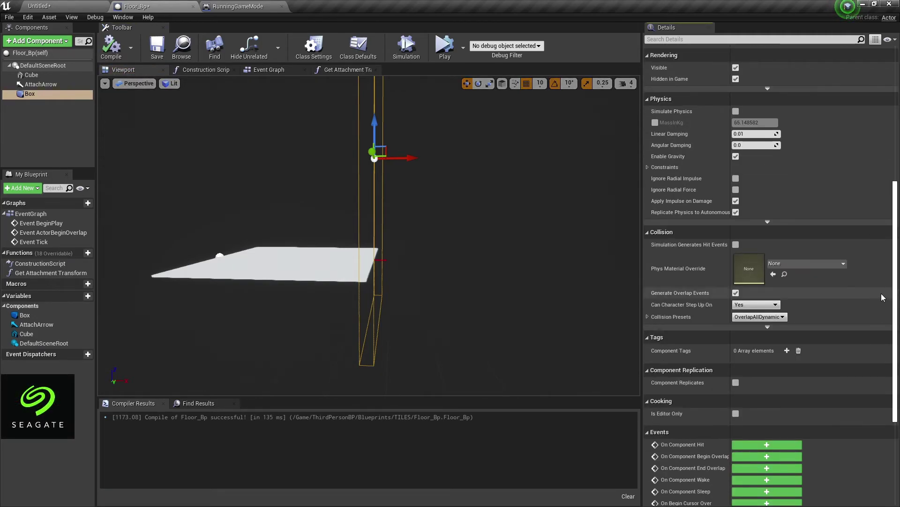
{"action": "scroll", "coordinate": [731, 300], "scroll_direction": "down", "scroll_amount": 3}
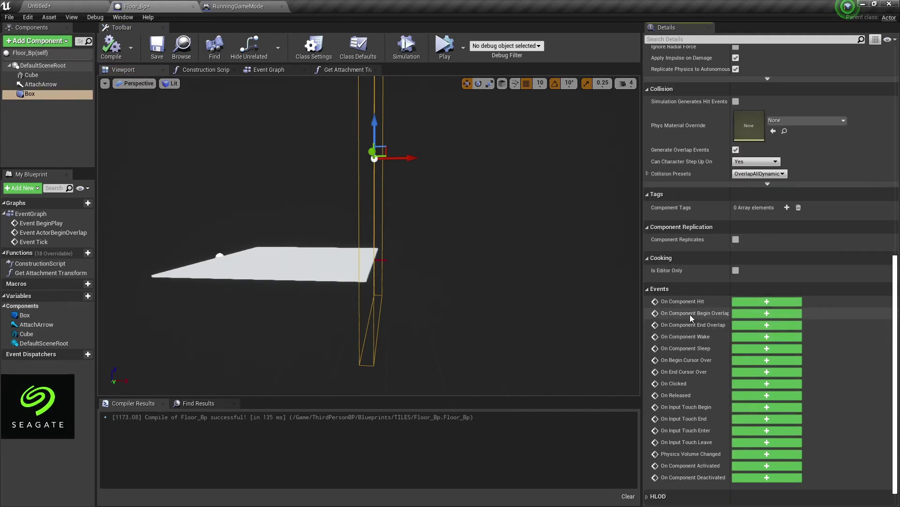
{"action": "left_click", "coordinate": [753, 313]}
- Add a Cast To ThirdPersonCharacter node after the Box overlap, with Other Actor as Object
{"action": "mouse_move", "coordinate": [412, 191]}
{"action": "left_mouse_down"}
{"action": "mouse_move", "coordinate": [413, 176]}
{"action": "mouse_move", "coordinate": [482, 190]}
{"action": "left_mouse_up"}
{"action": "type", "text": "castto"}
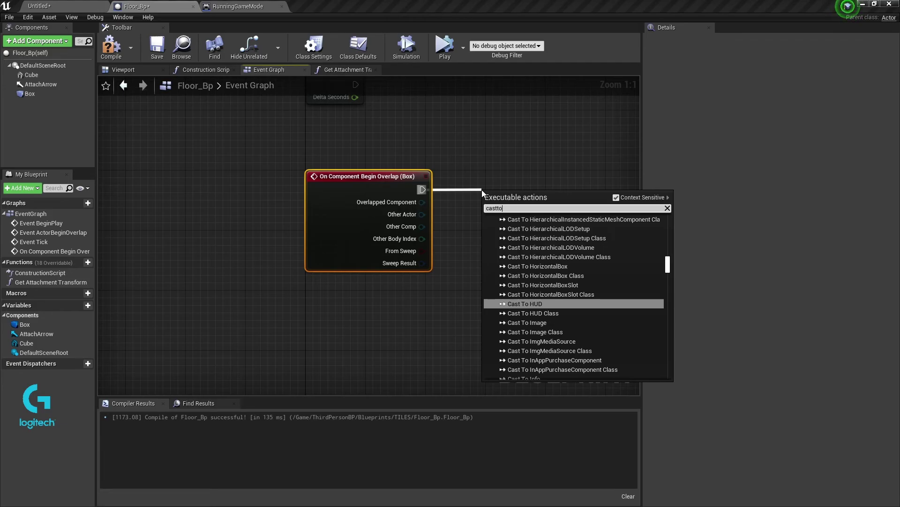
{"action": "type", "text": "th"}
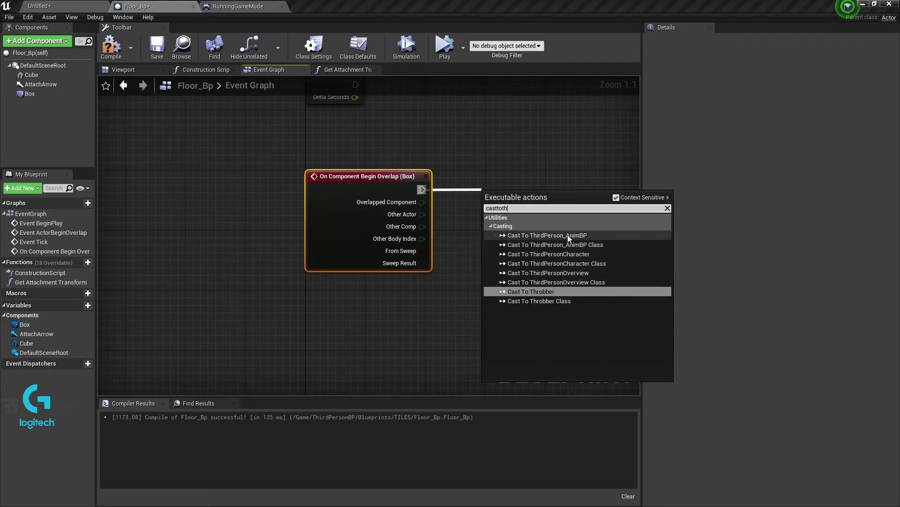
{"action": "left_click", "coordinate": [574, 254]}
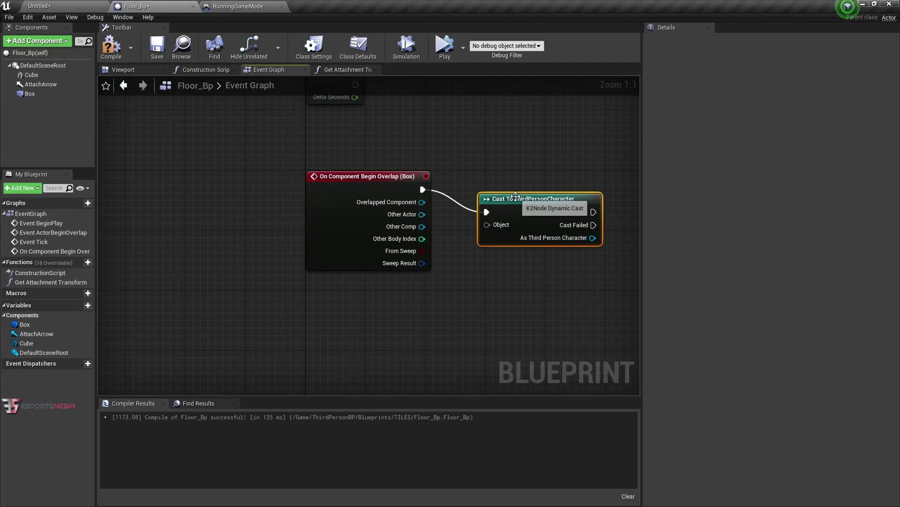
{"action": "left_click_drag", "start_coordinate": [487, 210], "coordinate": [423, 217]}
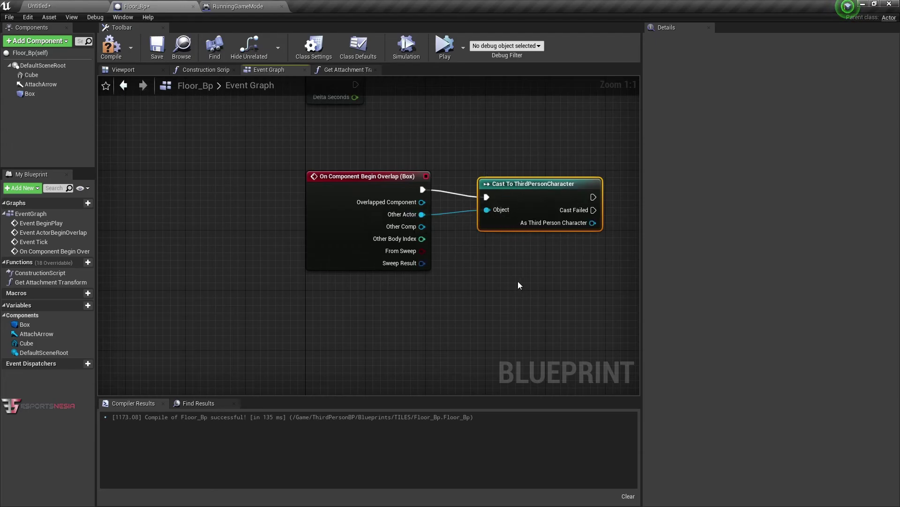
{"action": "right_click_drag", "start_coordinate": [518, 281], "coordinate": [296, 279]}
{"action": "left_click_drag", "start_coordinate": [299, 177], "coordinate": [283, 170]}
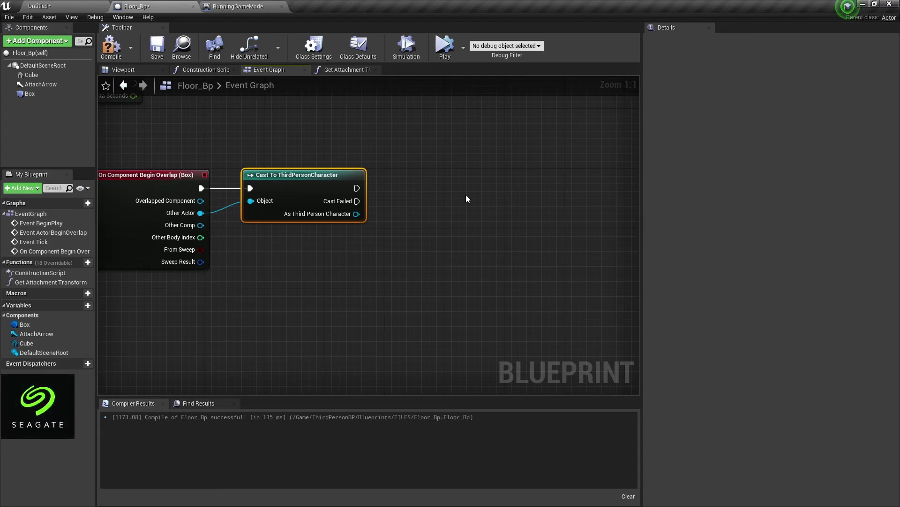
{"action": "left_click", "coordinate": [39, 92]}
- Rename the Box component to EndTrigger and recompile Floor_Bp with F7
{"action": "right_click", "coordinate": [39, 92]}
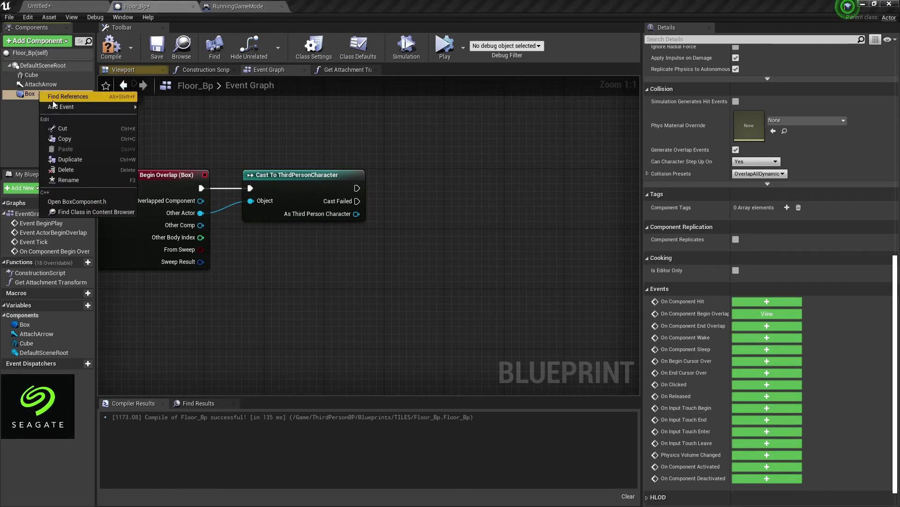
{"action": "left_click", "coordinate": [89, 179]}
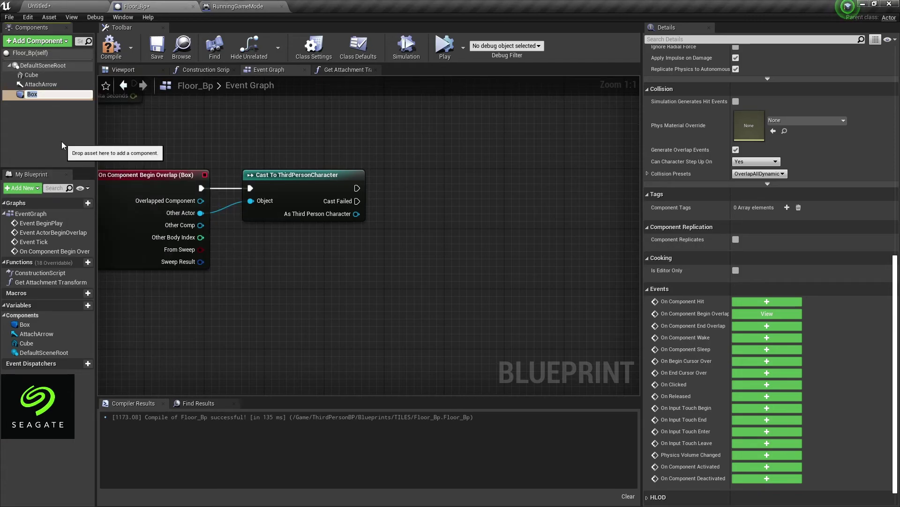
{"action": "type", "text": "EndTrigge"}
{"action": "type", "text": "r"}
{"action": "key", "text": "Return"}
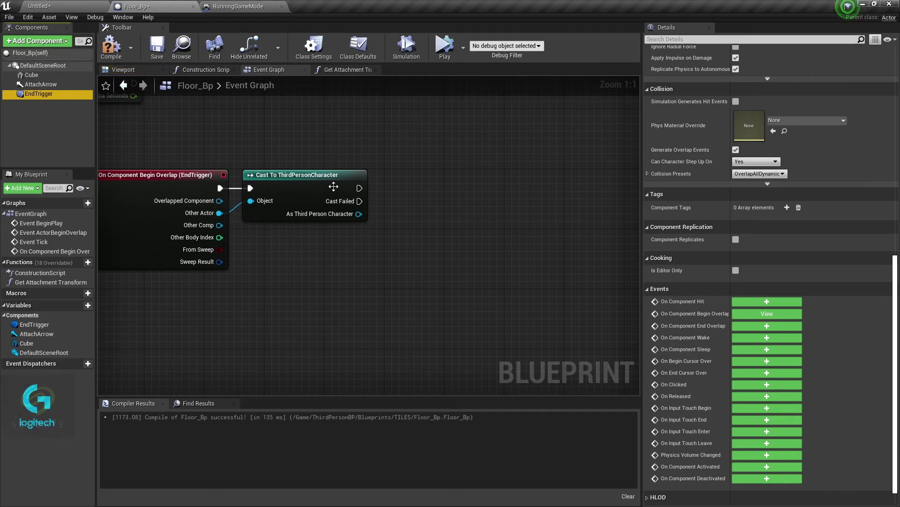
{"action": "key", "text": "F7"}
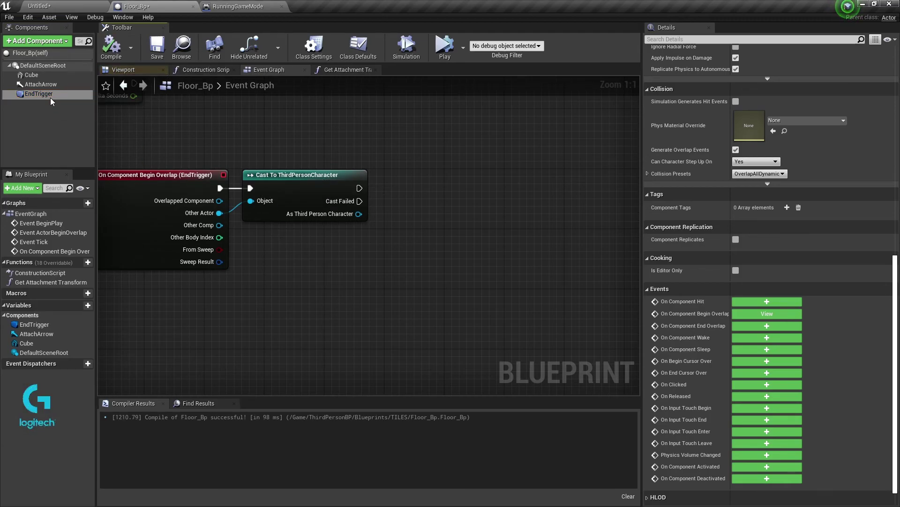
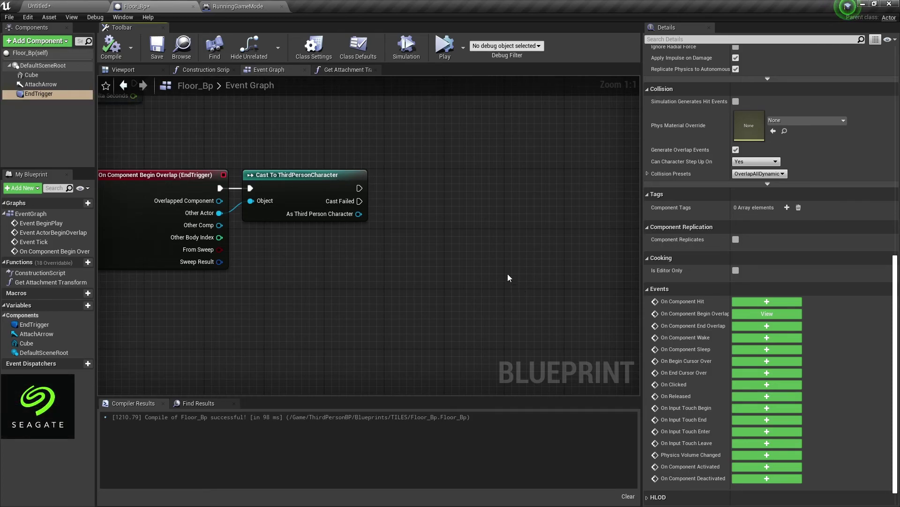
- Add a Cast To RunningGameMode node after the successful ThirdPersonCharacter cast
{"action": "left_click_drag", "start_coordinate": [359, 188], "coordinate": [393, 190]}
{"action": "type", "text": "ca"}
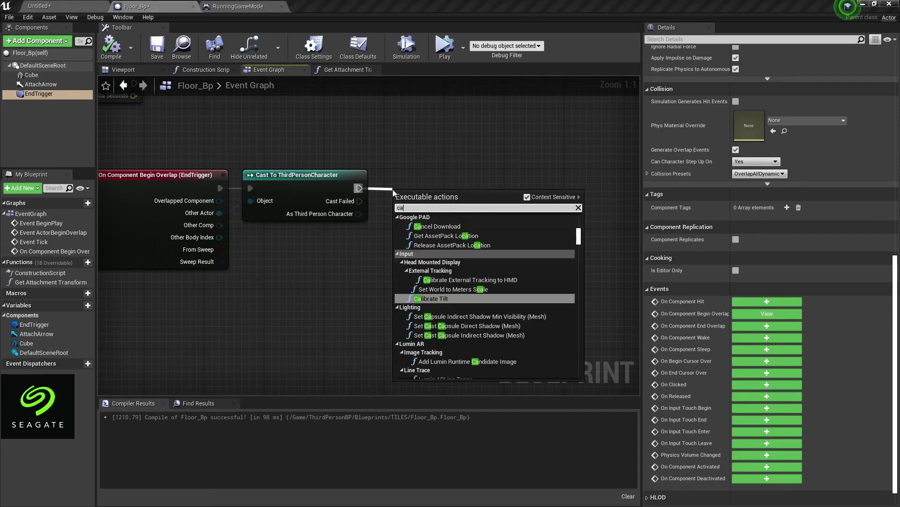
{"action": "type", "text": "stto running"}
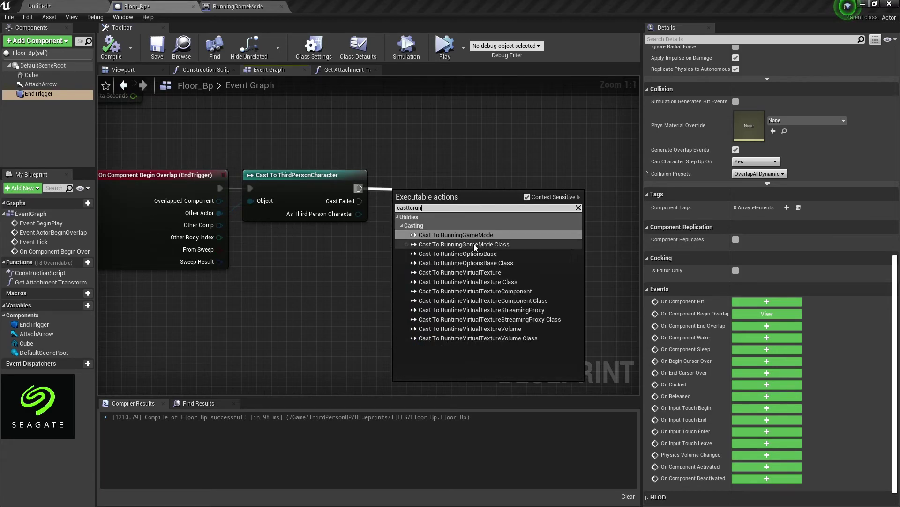
{"action": "left_click", "coordinate": [473, 244]}
{"action": "left_click_drag", "start_coordinate": [443, 197], "coordinate": [458, 182]}
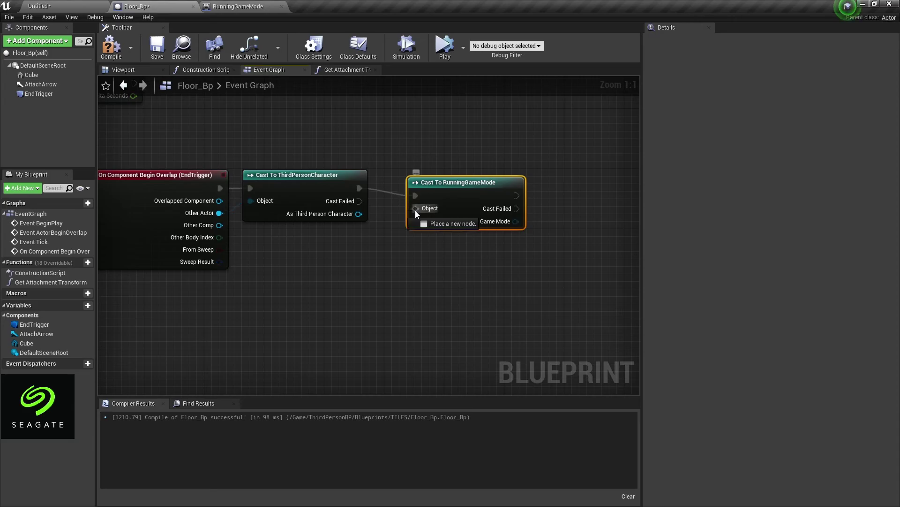
- Feed Get Game Mode into the RunningGameMode cast's Object input and tidy the nodes
{"action": "left_click_drag", "start_coordinate": [415, 208], "coordinate": [350, 253]}
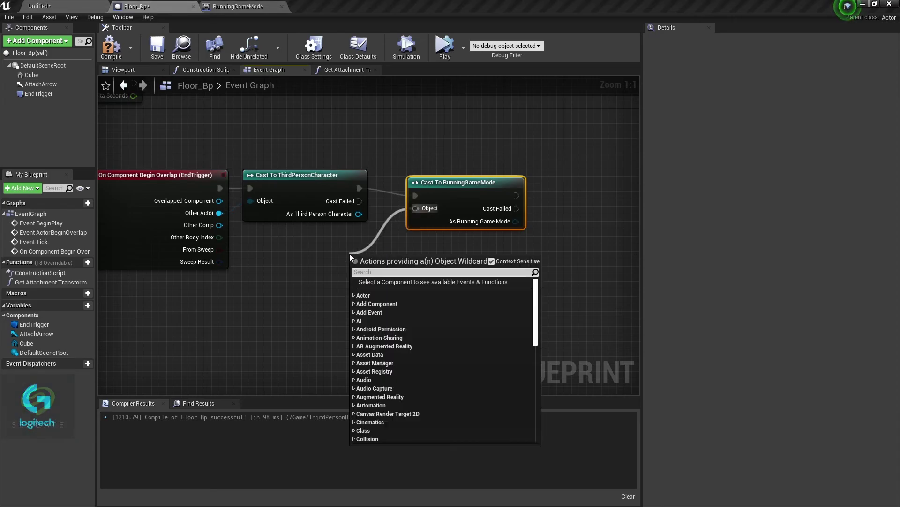
{"action": "type", "text": "get game "}
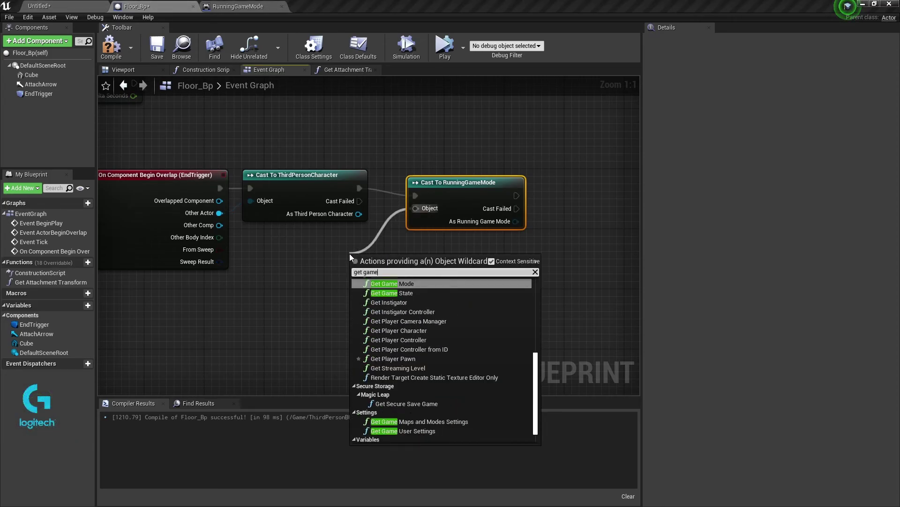
{"action": "type", "text": "mo"}
{"action": "key", "text": "Return"}
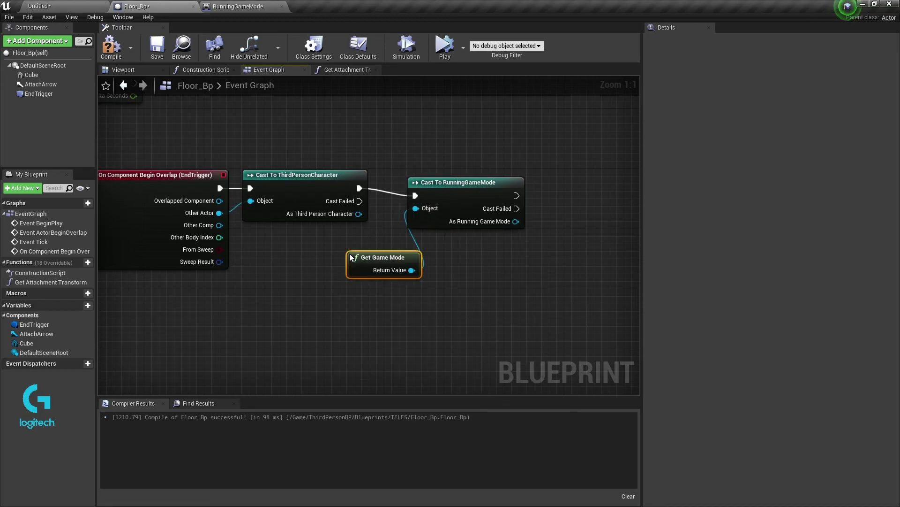
{"action": "left_click_drag", "start_coordinate": [464, 190], "coordinate": [463, 183]}
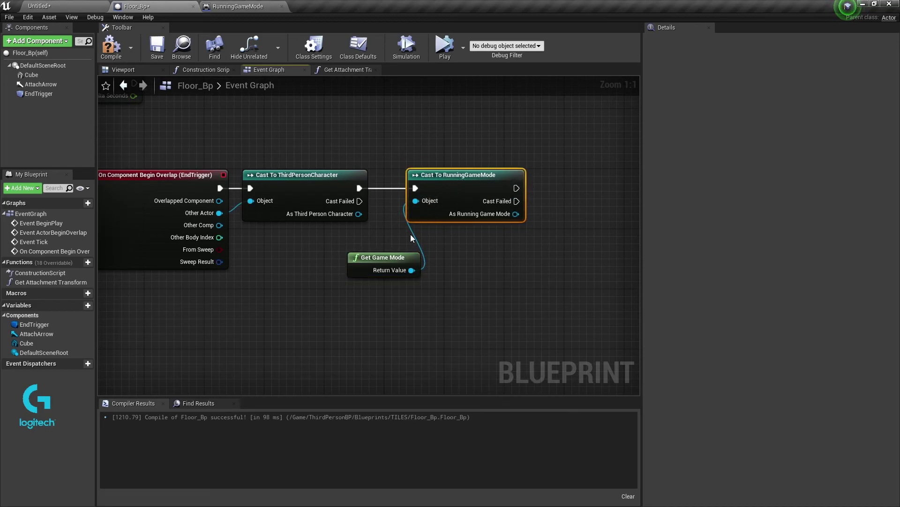
{"action": "left_click_drag", "start_coordinate": [413, 264], "coordinate": [392, 250]}
{"action": "right_click_drag", "start_coordinate": [392, 250], "coordinate": [361, 252]}
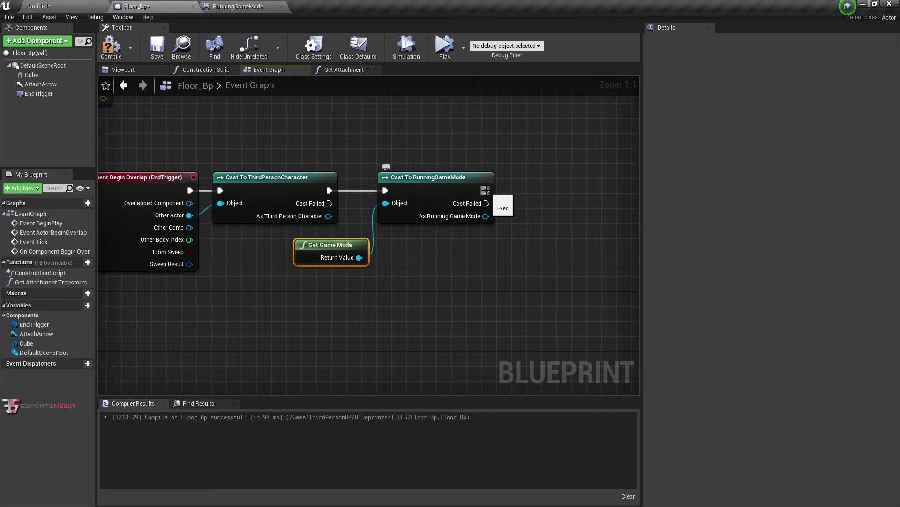
- Call Add Tiles after the cast, with As Running Game Mode wired to Target
{"action": "left_click_drag", "start_coordinate": [485, 190], "coordinate": [522, 192]}
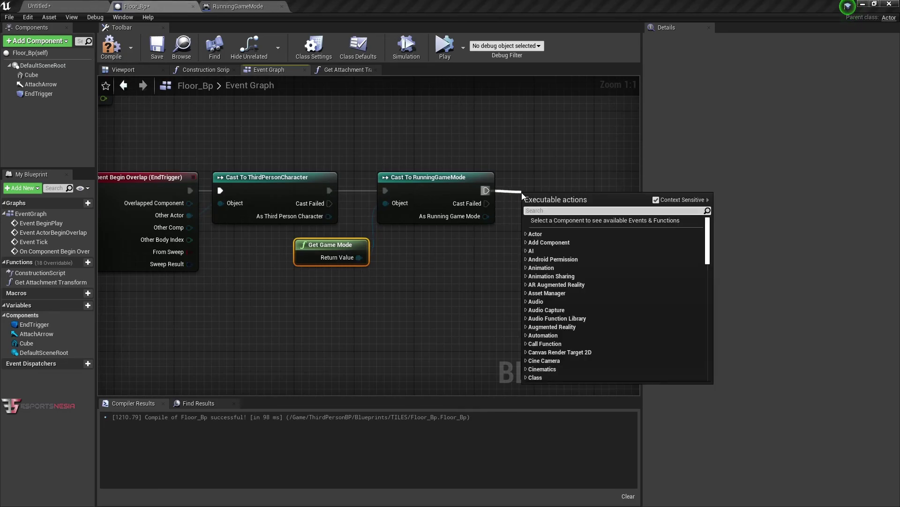
{"action": "type", "text": "add t"}
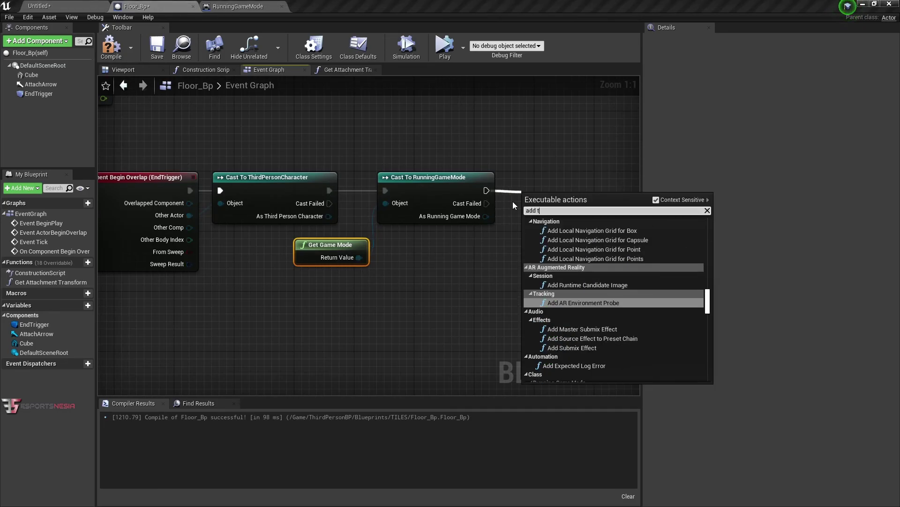
{"action": "type", "text": "iles"}
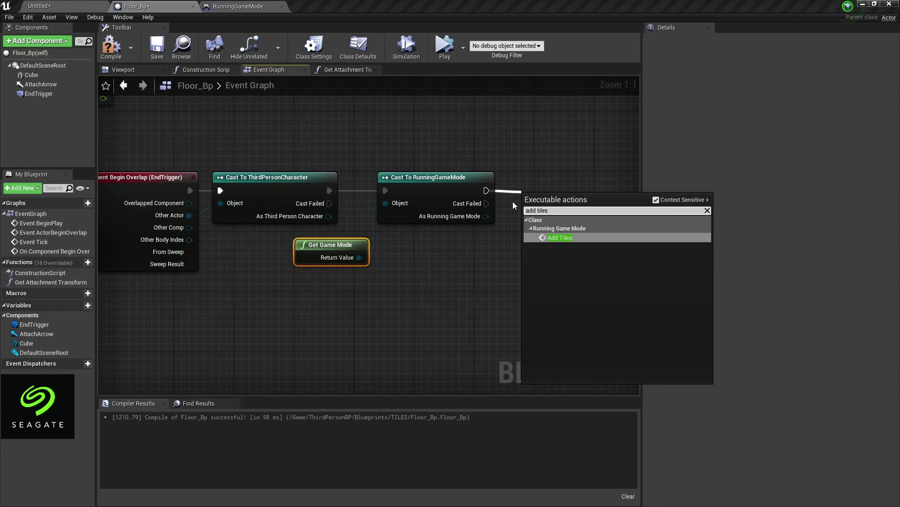
{"action": "key", "text": "Return"}
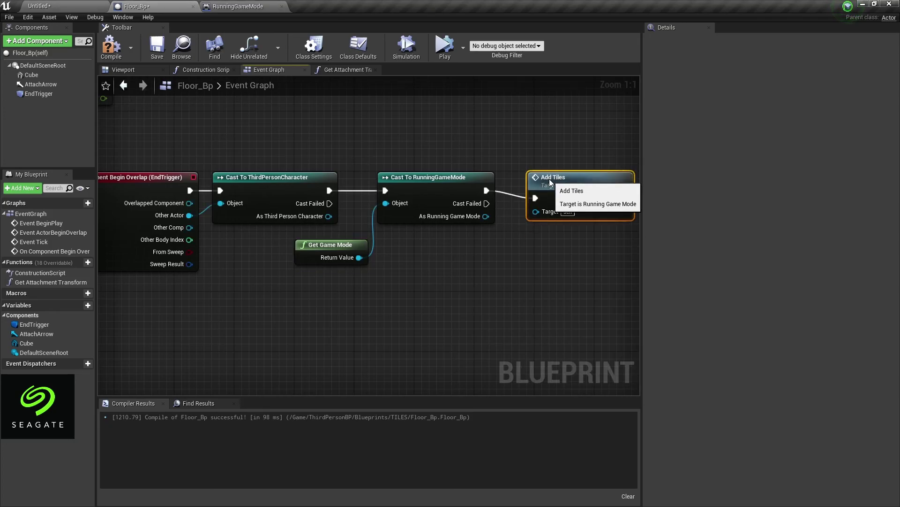
{"action": "mouse_move", "coordinate": [554, 203]}
{"action": "left_mouse_down"}
{"action": "mouse_move", "coordinate": [561, 181]}
{"action": "mouse_move", "coordinate": [486, 216]}
{"action": "left_mouse_up"}
{"action": "right_click_drag", "start_coordinate": [486, 217], "coordinate": [347, 210]}
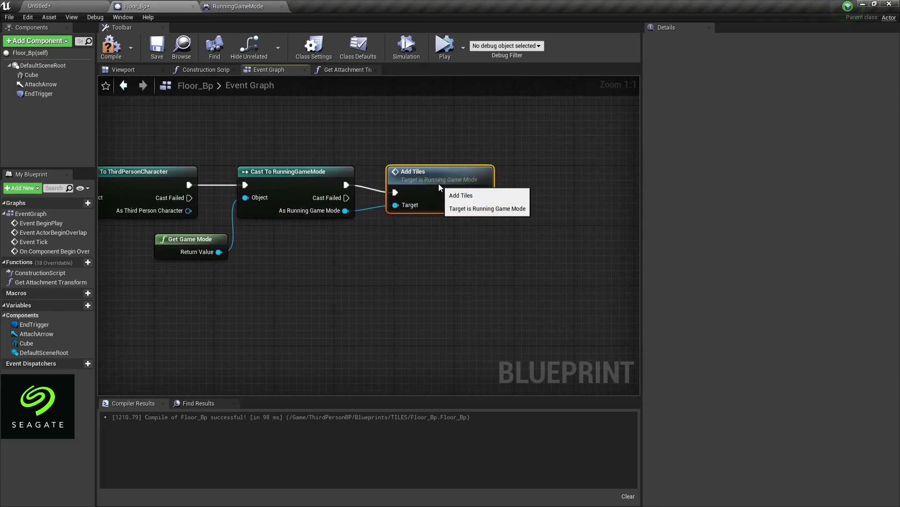
{"action": "left_click_drag", "start_coordinate": [485, 185], "coordinate": [536, 185]}
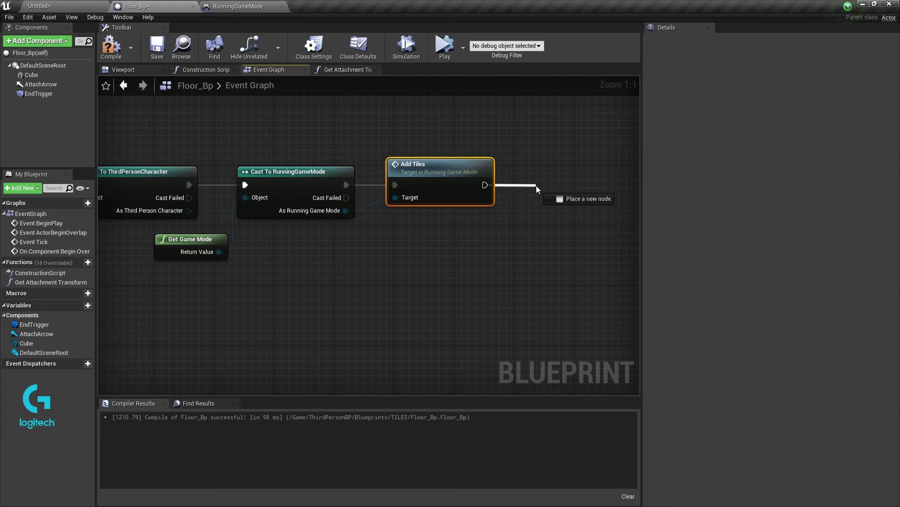
- Add a Delay node after Add Tiles and pan to show the whole chain
{"action": "type", "text": "delay"}
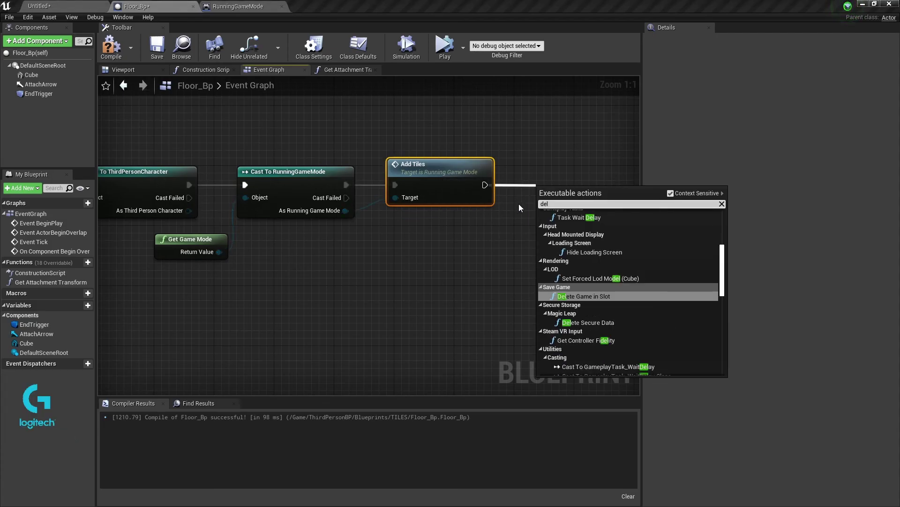
{"action": "left_click", "coordinate": [597, 307]}
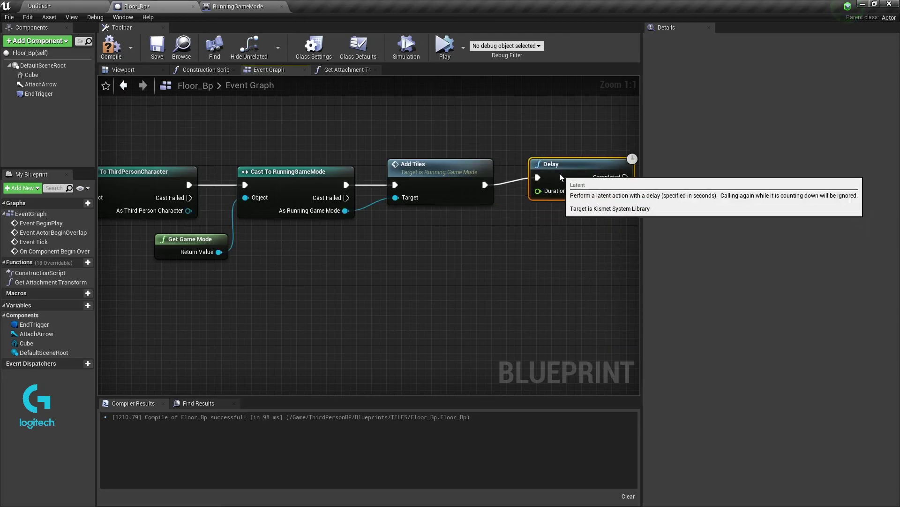
{"action": "right_click_drag", "start_coordinate": [436, 245], "coordinate": [579, 229]}
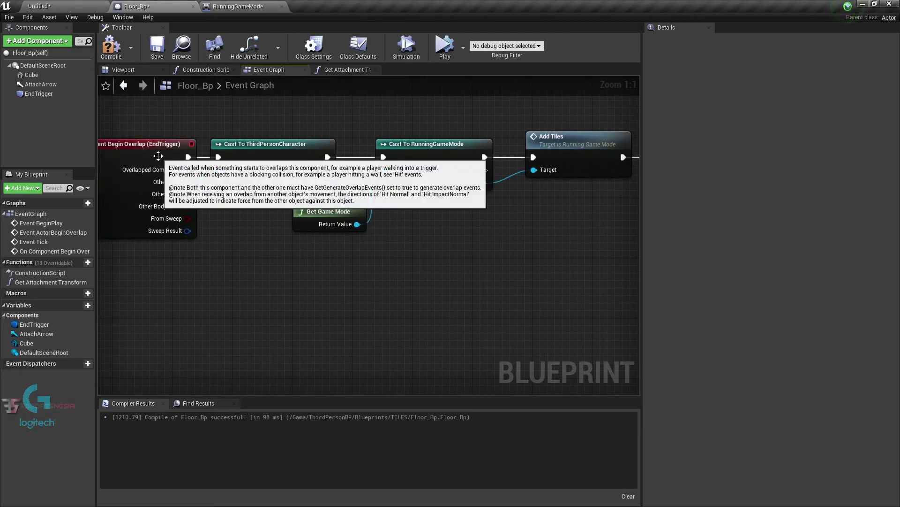
{"action": "mouse_move", "coordinate": [162, 216]}
{"action": "right_mouse_down"}
{"action": "mouse_move", "coordinate": [296, 217]}
{"action": "mouse_move", "coordinate": [247, 203]}
{"action": "right_mouse_up"}
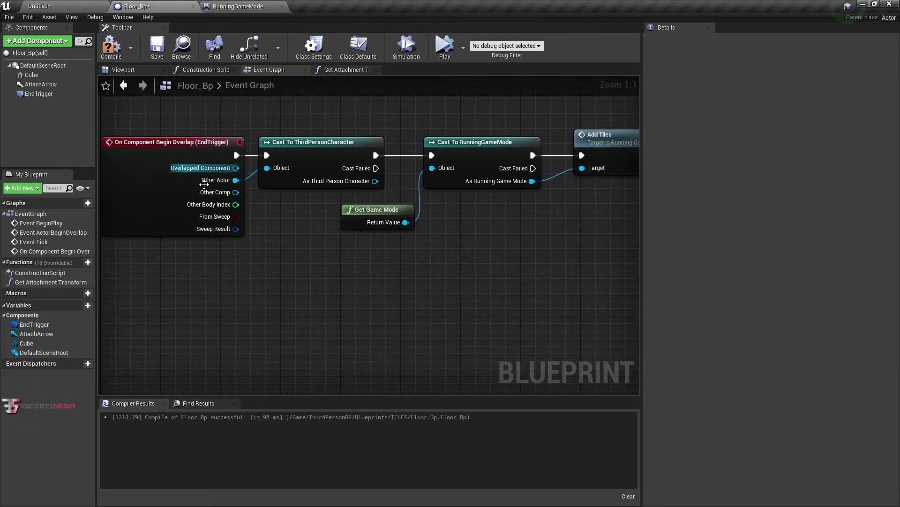
{"action": "right_click_drag", "start_coordinate": [204, 184], "coordinate": [104, 190]}
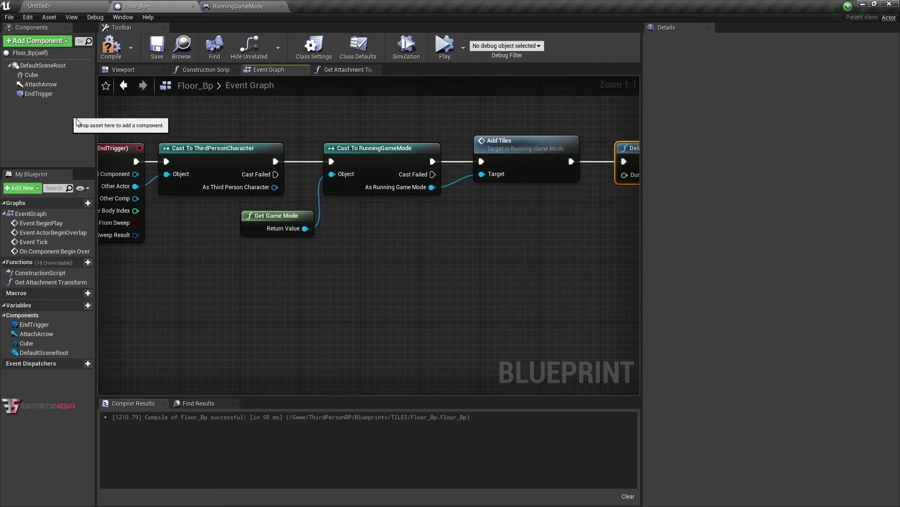
{"action": "right_click_drag", "start_coordinate": [398, 256], "coordinate": [309, 255]}
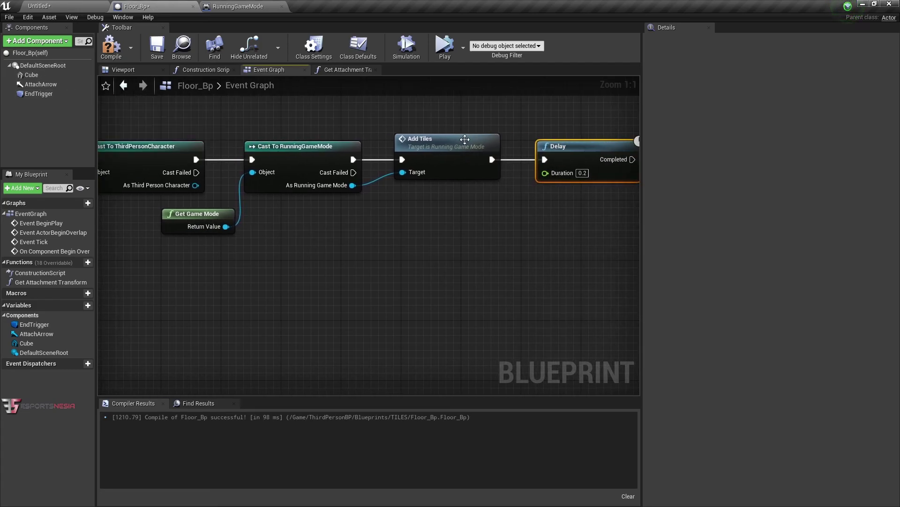
- Inspect the Add Tiles and cast nodes, briefly checking the RunningGameMode blueprint
{"action": "left_click", "coordinate": [425, 152]}
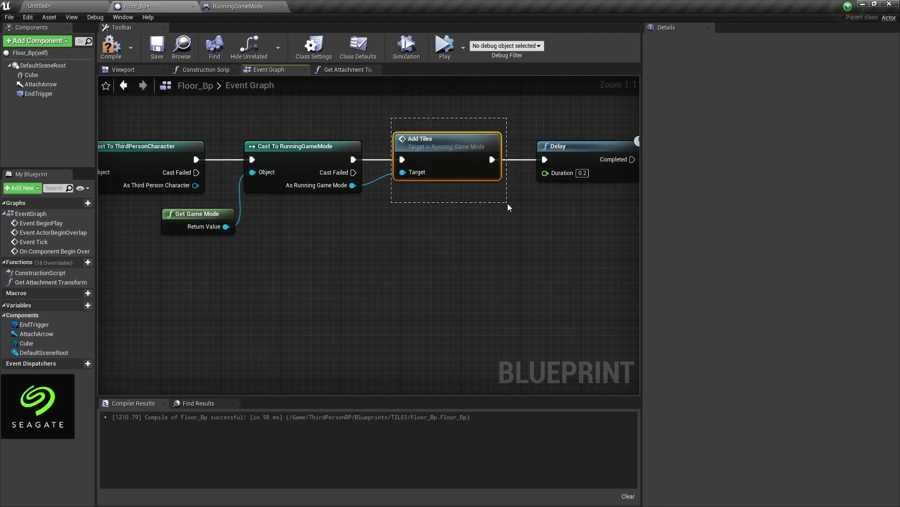
{"action": "left_click_drag", "start_coordinate": [404, 198], "coordinate": [508, 203]}
{"action": "left_click_drag", "start_coordinate": [382, 121], "coordinate": [527, 227]}
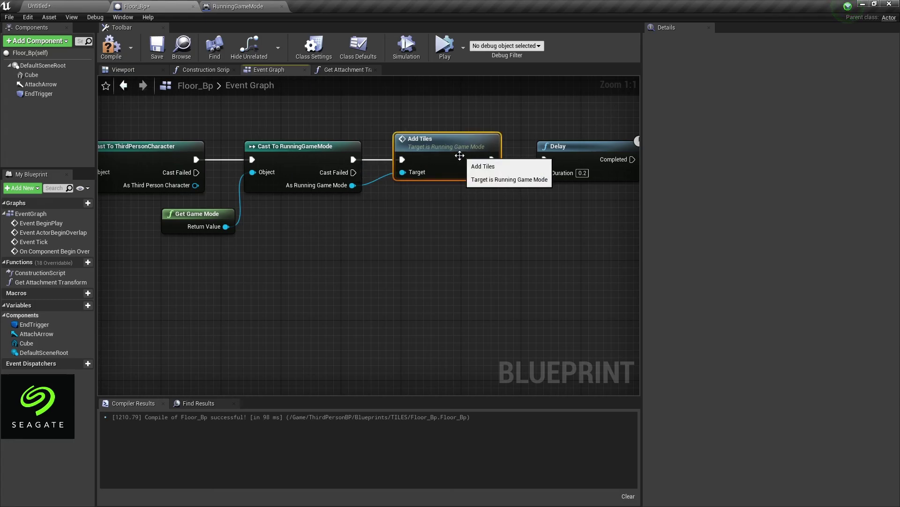
{"action": "left_click", "coordinate": [438, 220]}
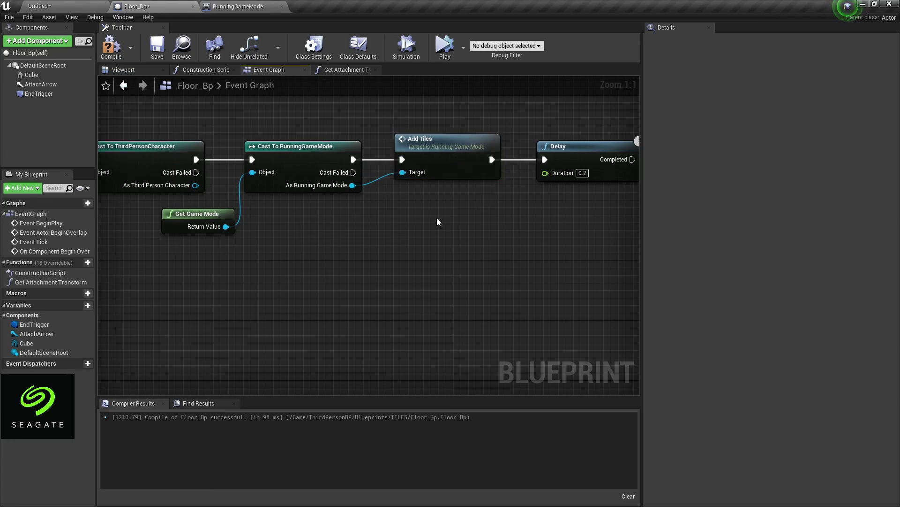
{"action": "left_click", "coordinate": [295, 151]}
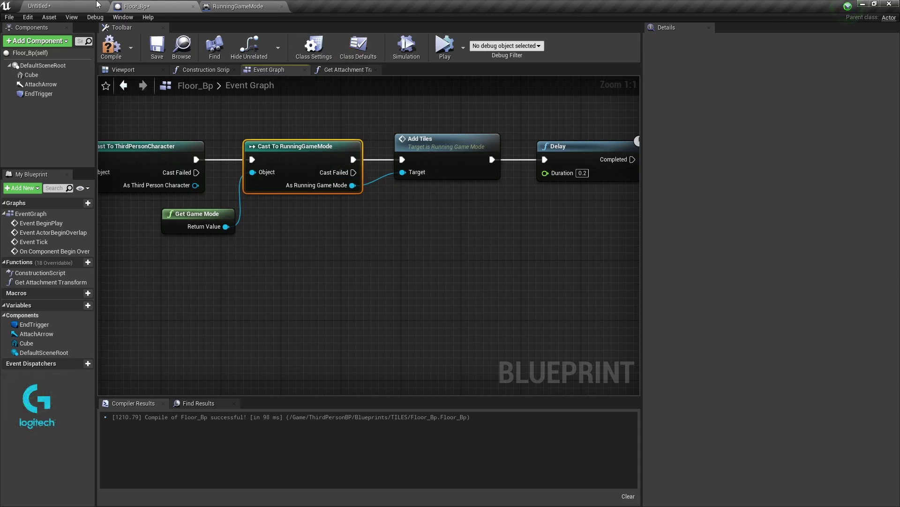
{"action": "left_click", "coordinate": [238, 6]}
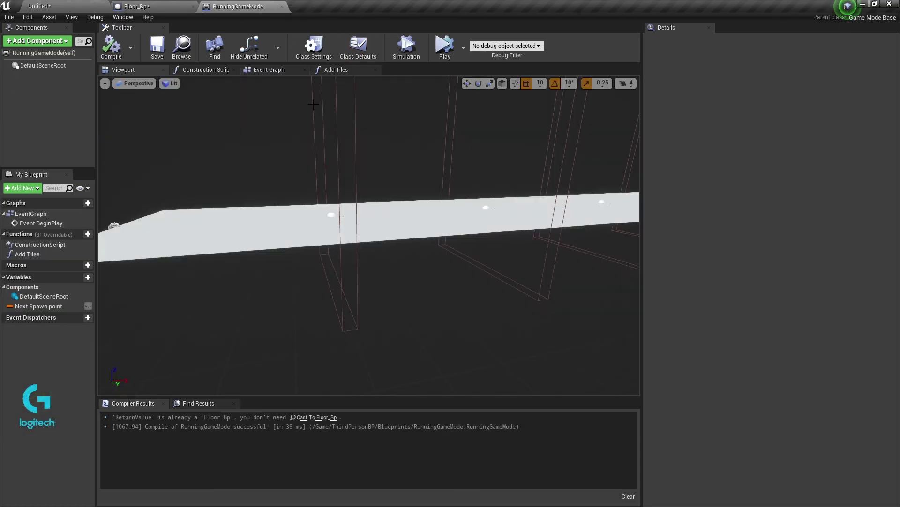
{"action": "left_click", "coordinate": [165, 5]}
{"action": "right_click_drag", "start_coordinate": [412, 257], "coordinate": [272, 280]}
{"action": "left_click", "coordinate": [281, 169]}
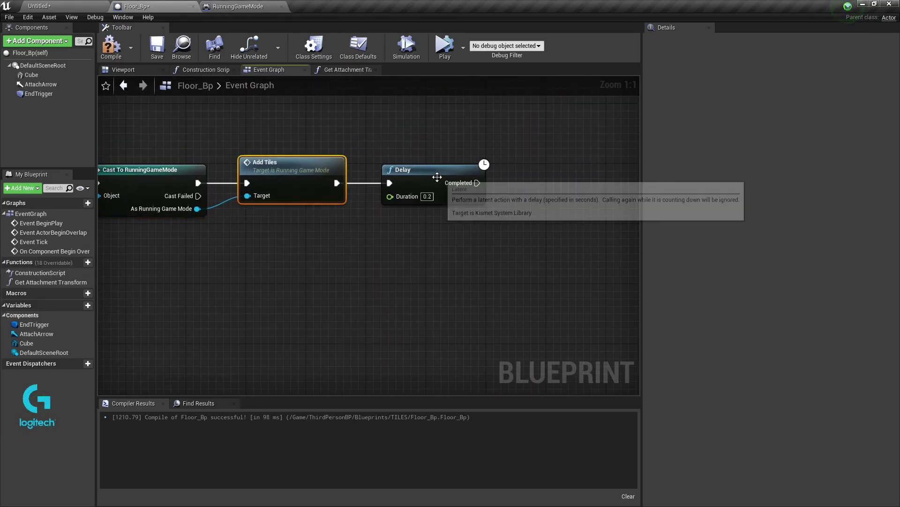
{"action": "left_click", "coordinate": [438, 177]}
- Add DestroyActor after the Delay, set its duration to 3.0, and compile Floor_Bp
{"action": "left_click", "coordinate": [427, 196]}
{"action": "type", "text": "2"}
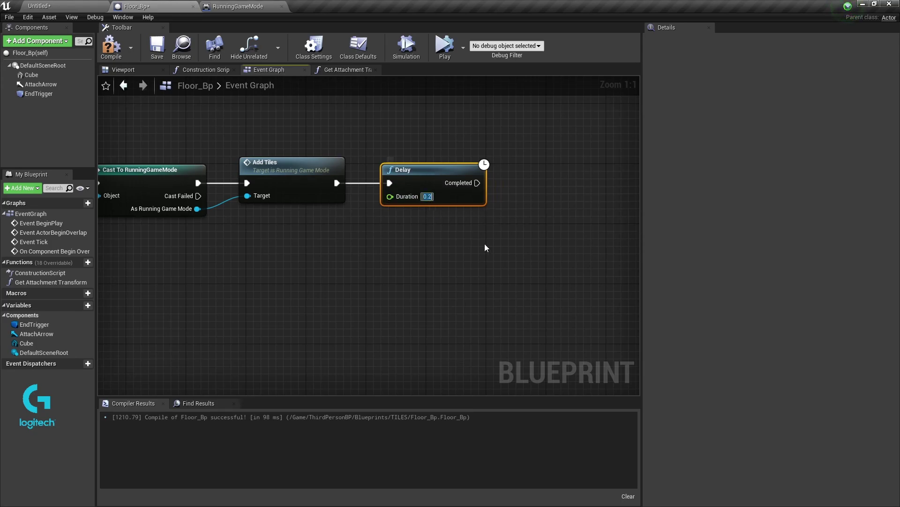
{"action": "key", "text": "Return"}
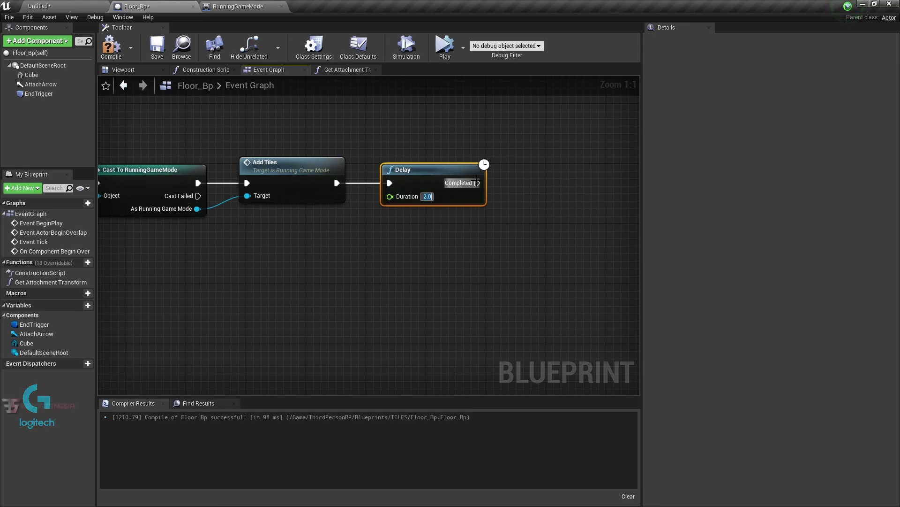
{"action": "left_click_drag", "start_coordinate": [473, 183], "coordinate": [515, 183]}
{"action": "type", "text": "destroyac"}
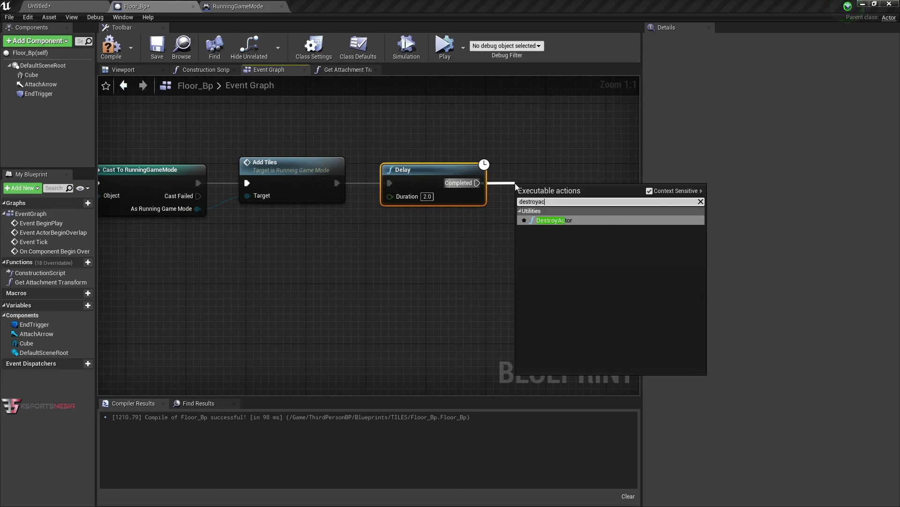
{"action": "left_click", "coordinate": [567, 220]}
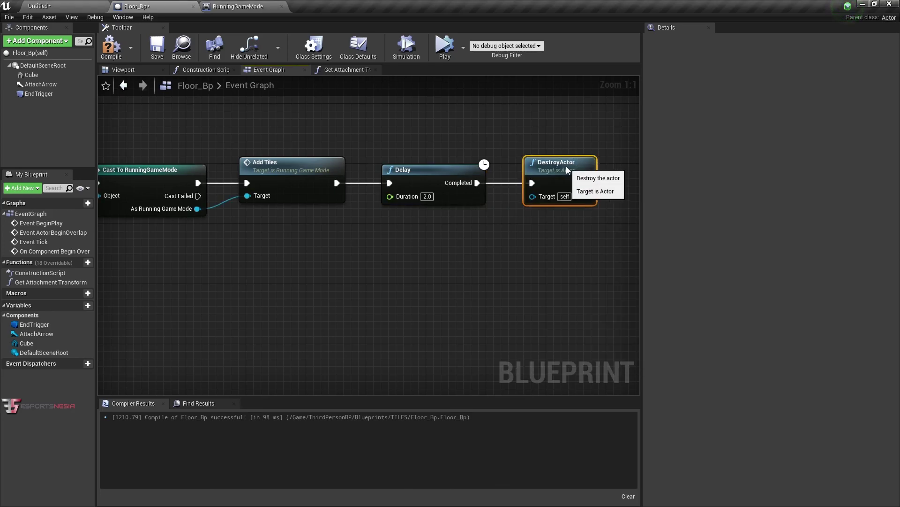
{"action": "type", "text": "3"}
{"action": "left_click", "coordinate": [436, 214]}
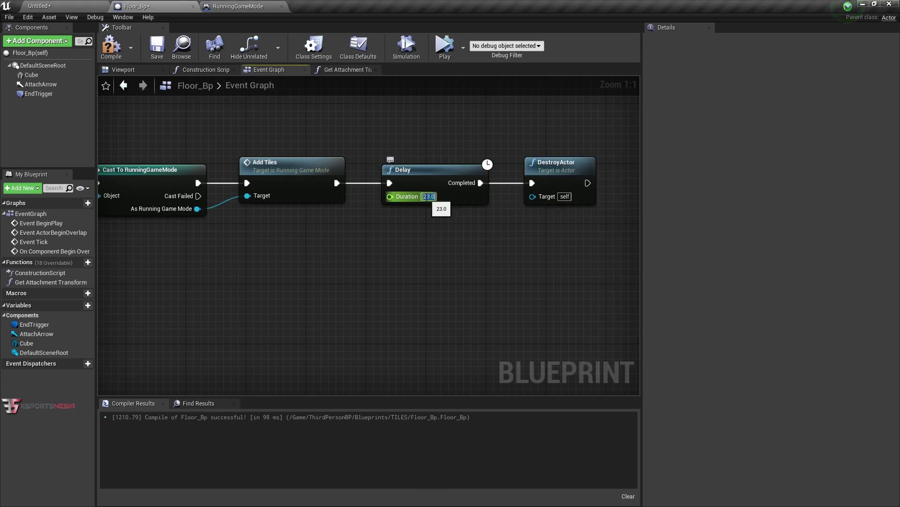
{"action": "scroll", "coordinate": [391, 247], "scroll_direction": "down", "scroll_amount": 5}
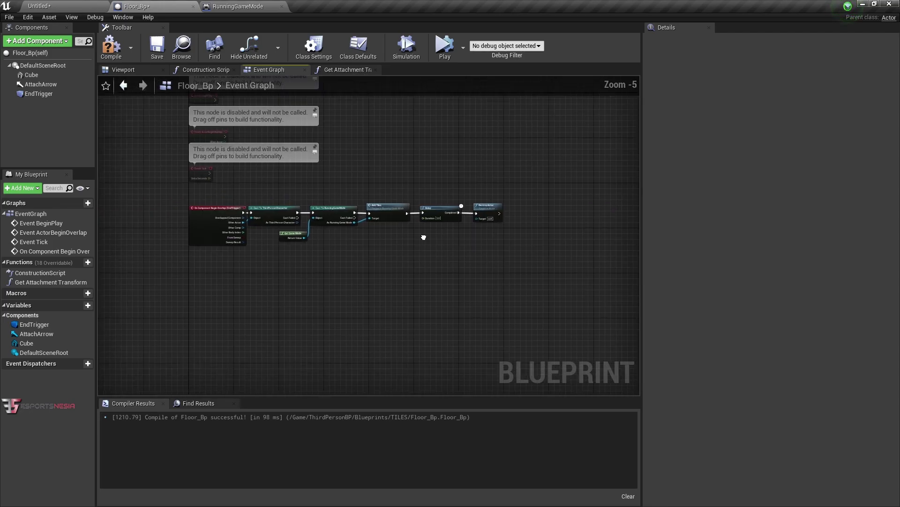
{"action": "scroll", "coordinate": [479, 178], "scroll_direction": "up", "scroll_amount": 3}
{"action": "left_click", "coordinate": [112, 47]}
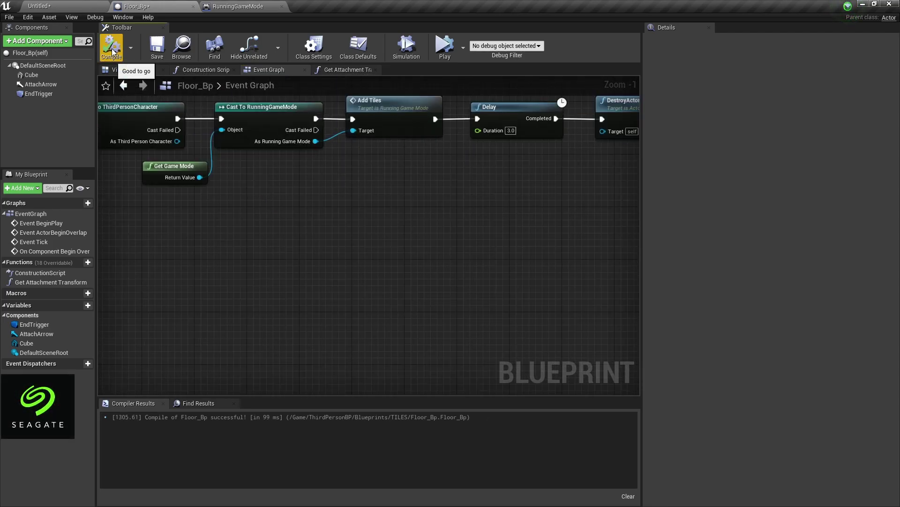
- Play the level in the Selected Viewport from the level editor
{"action": "left_click", "coordinate": [37, 6]}
{"action": "left_click", "coordinate": [556, 48]}
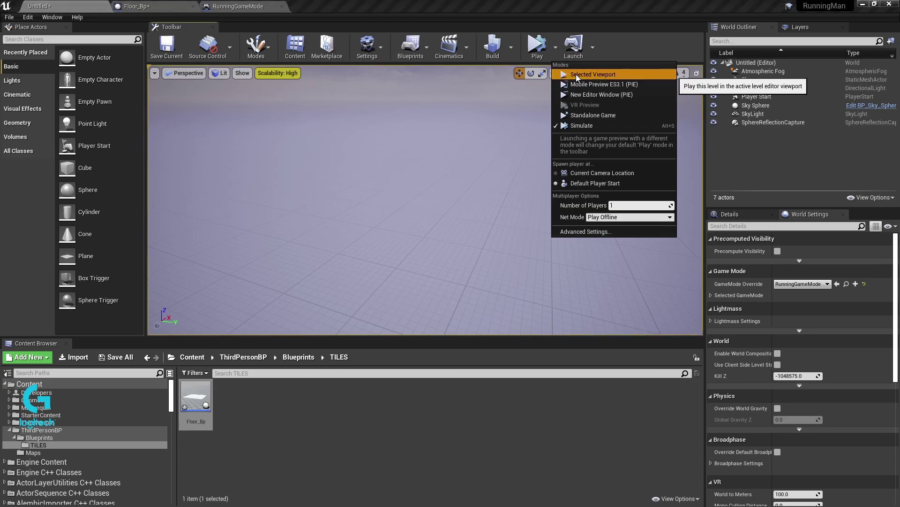
{"action": "left_click", "coordinate": [576, 74]}
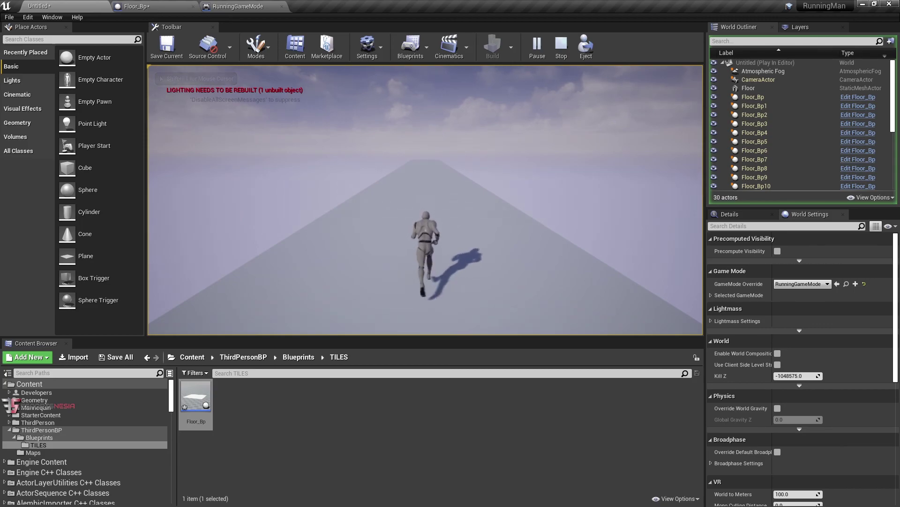
- Eject with F8 to watch tiles spawn and disappear, repossess, then stop playing
{"action": "key", "text": "F8"}
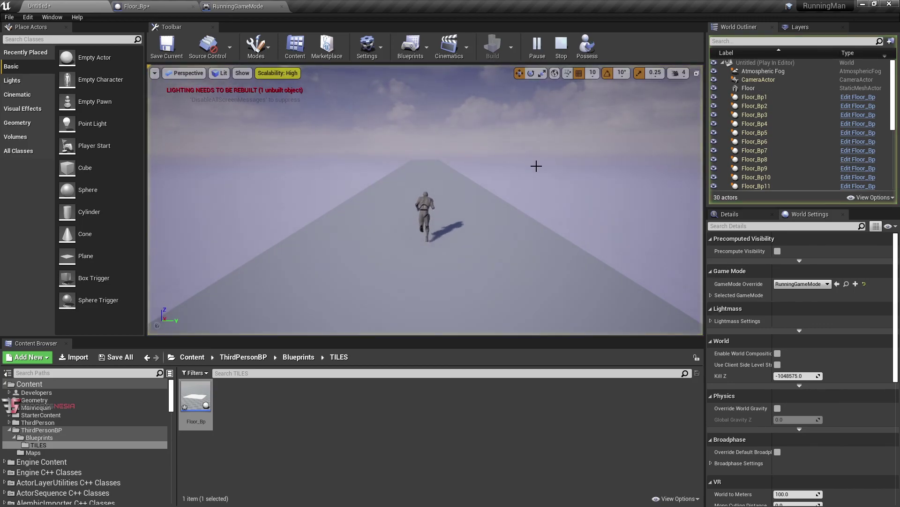
{"action": "mouse_move", "coordinate": [537, 166]}
{"action": "right_mouse_down"}
{"action": "mouse_move", "coordinate": [497, 168]}
{"action": "mouse_move", "coordinate": [446, 211]}
{"action": "mouse_move", "coordinate": [450, 188]}
{"action": "mouse_move", "coordinate": [422, 193]}
{"action": "right_mouse_up"}
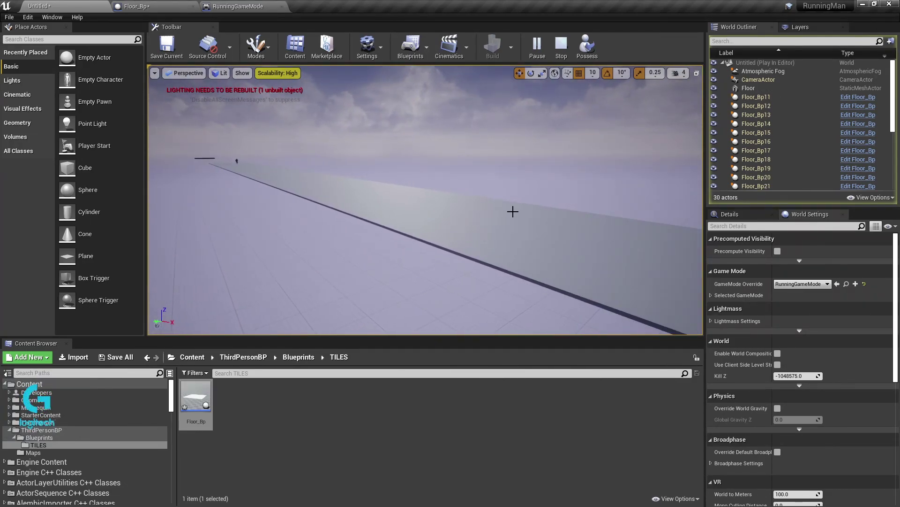
{"action": "key", "text": "F8"}
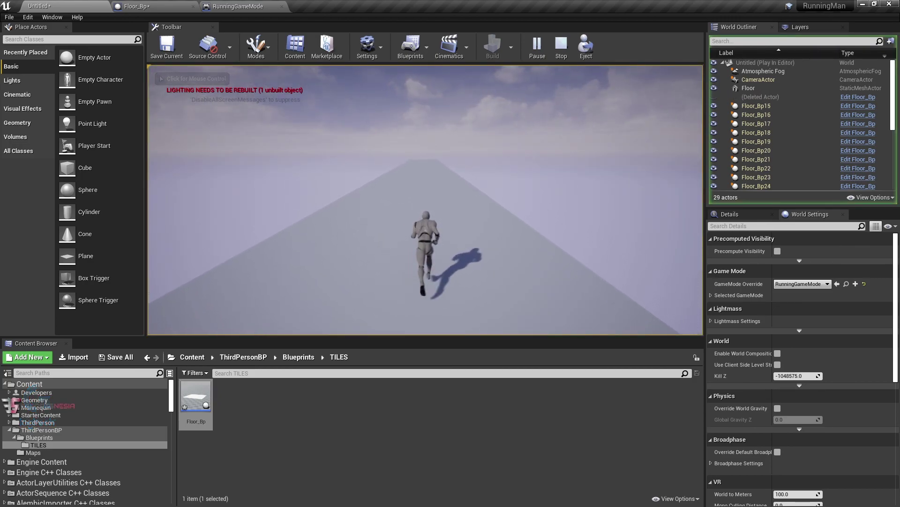
{"action": "key", "text": "Escape"}
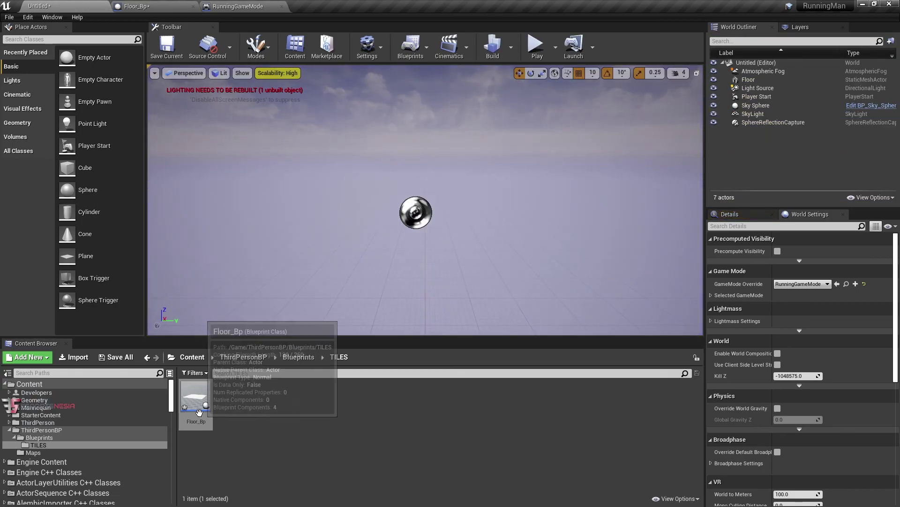